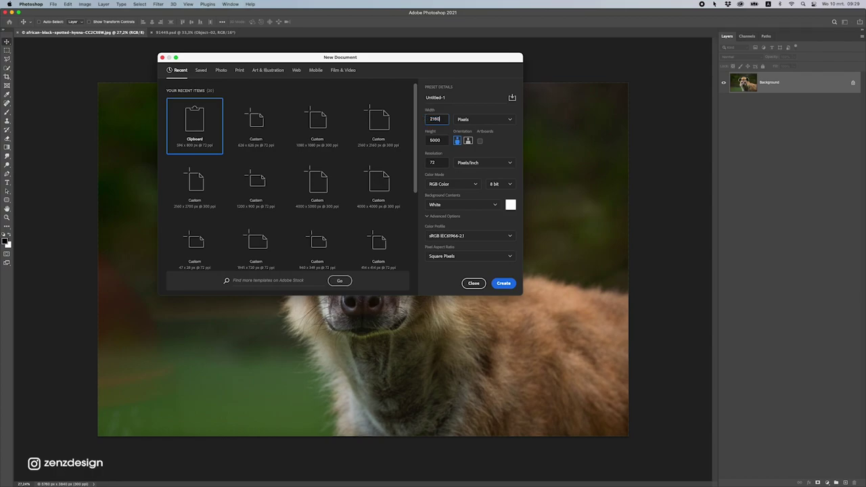
Create a new document 2160 px wide and 2700 px high at 300 pixels per inch.
click(443, 139)
click(437, 118)
click(440, 163)
click(443, 140)
click(441, 119)
click(438, 141)
click(441, 162)
click(508, 283)
click(504, 283)
Bring the hyena photo into the new portrait document and convert its layer to a smart object.
click(106, 32)
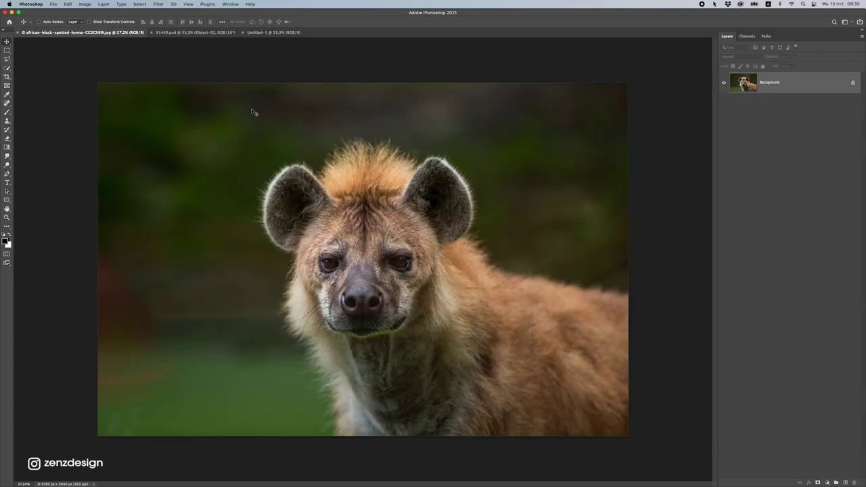
drag(256, 88, 374, 200)
right_click(785, 90)
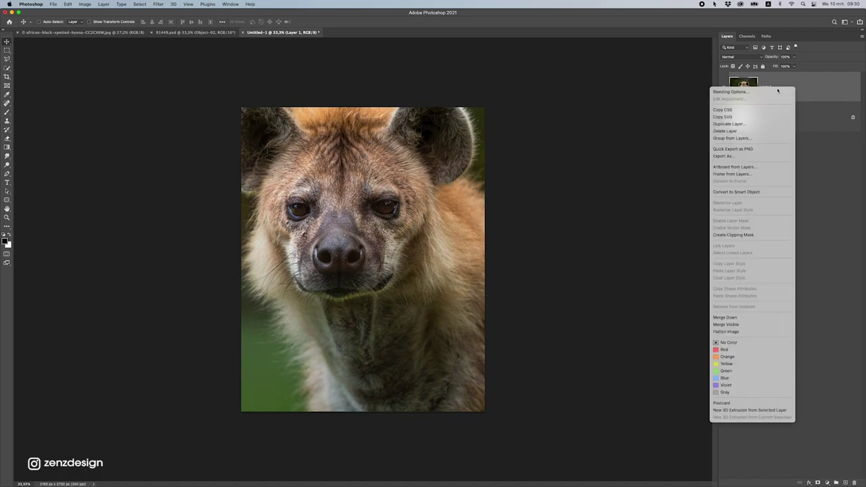
click(731, 192)
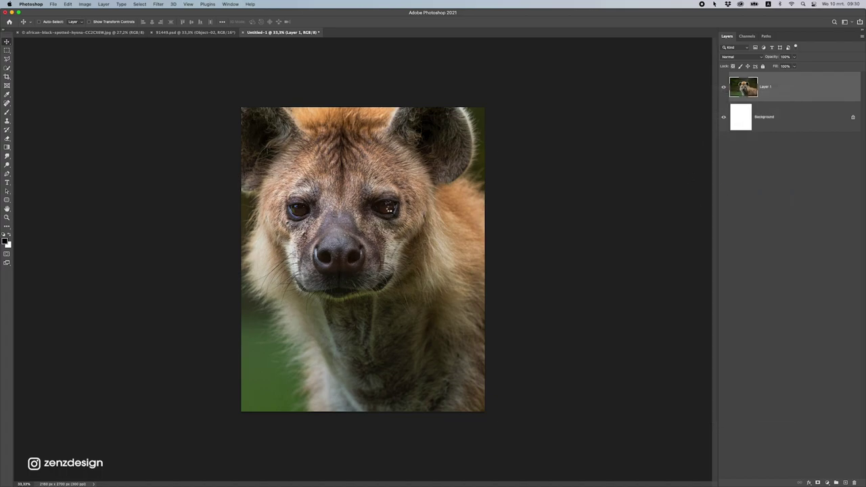
Scale the hyena photo down and reposition it so the whole head fits inside the canvas.
scroll(391, 210, down, 1)
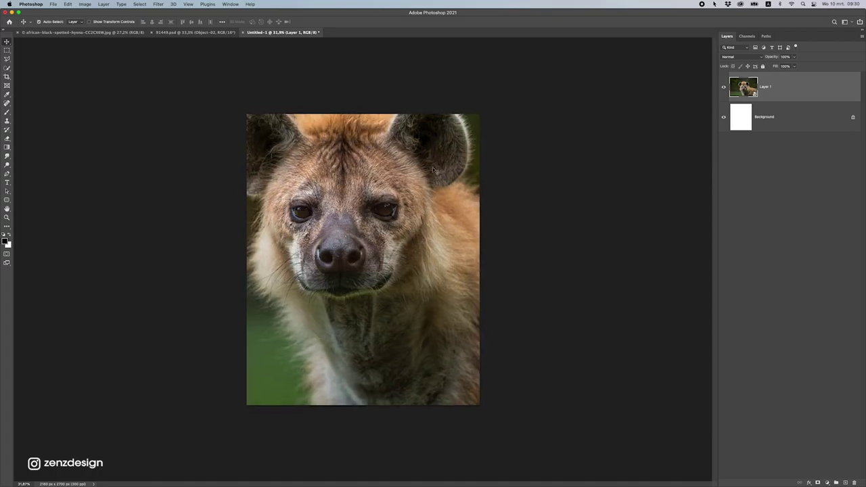
key(super+t)
scroll(457, 352, down, 5)
drag(482, 324, 406, 271)
drag(342, 207, 382, 257)
mouse_move(446, 199)
mouse_down()
mouse_move(464, 178)
mouse_move(454, 192)
mouse_up()
key(Return)
scroll(391, 226, up, 5)
Create a second new document measuring 2160 by 2160 px at 300 pixels per inch.
click(771, 125)
key(super+a)
key(super+n)
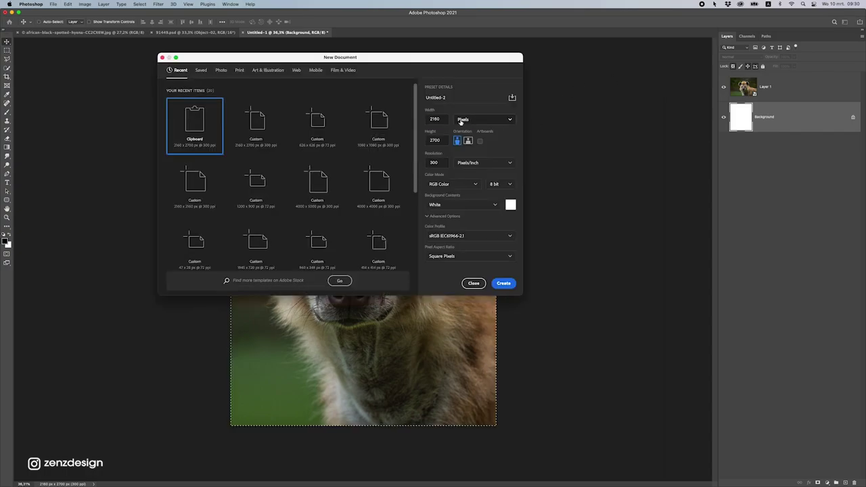
key(Tab)
text(2160)
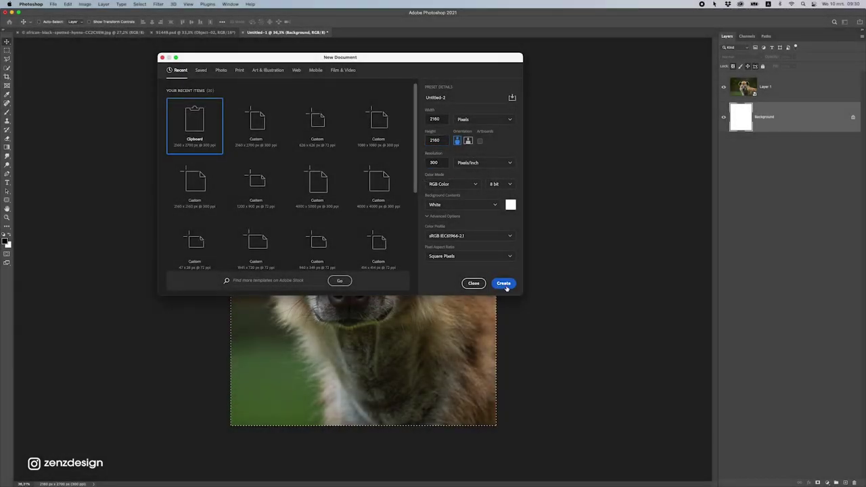
click(503, 283)
Copy the blank square canvas, close its document and paste the square into the hyena document as a new layer.
key(super+a)
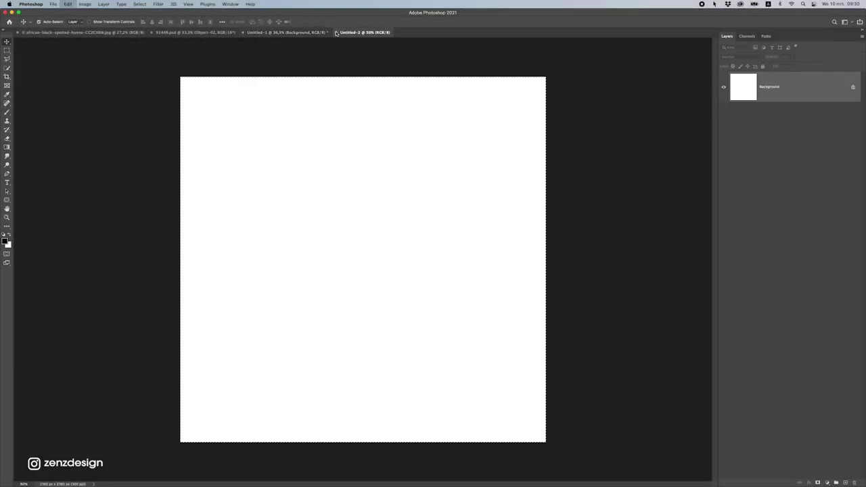
key(super+c)
key(super+w)
key(super+v)
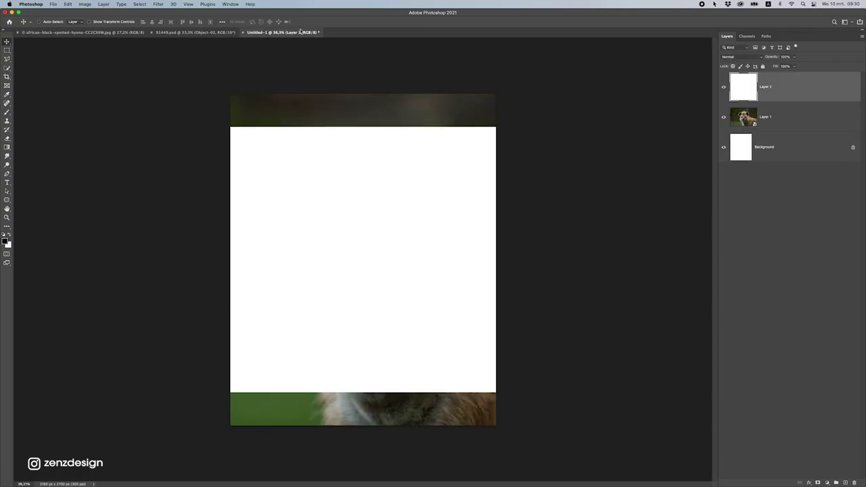
Show the rulers, place horizontal guides along the white square's upper and lower edges, and hide the square's layer.
key(super+r)
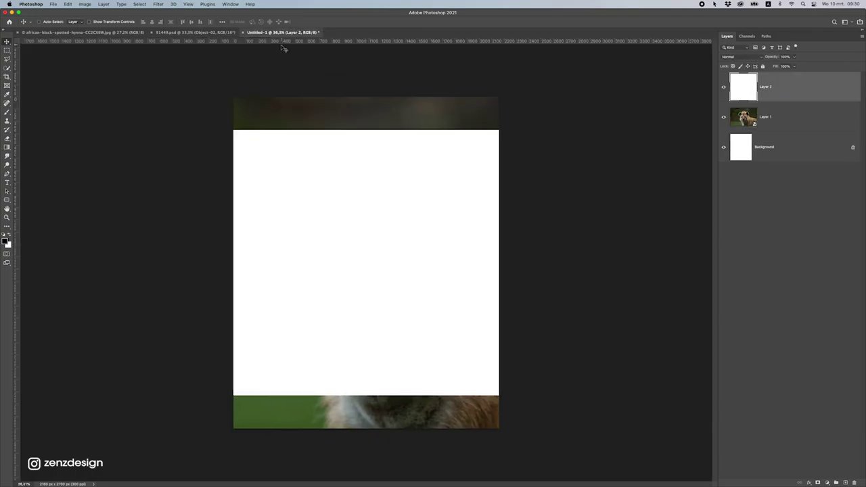
drag(290, 44, 296, 129)
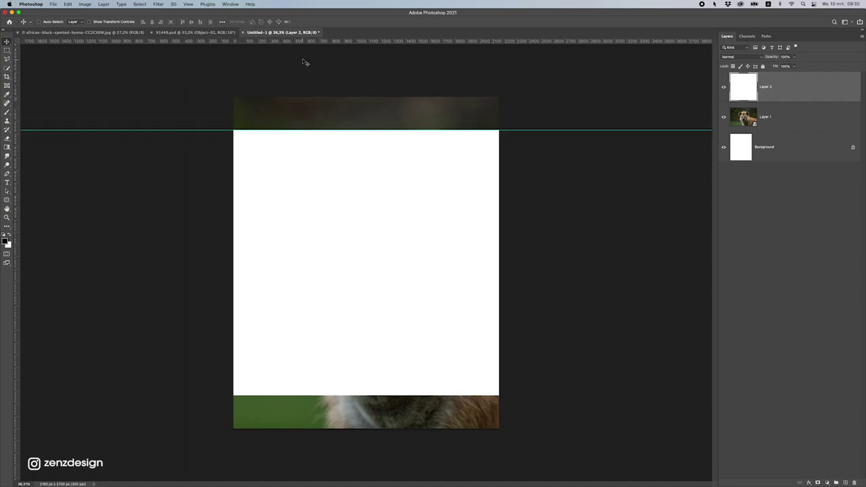
drag(301, 44, 346, 395)
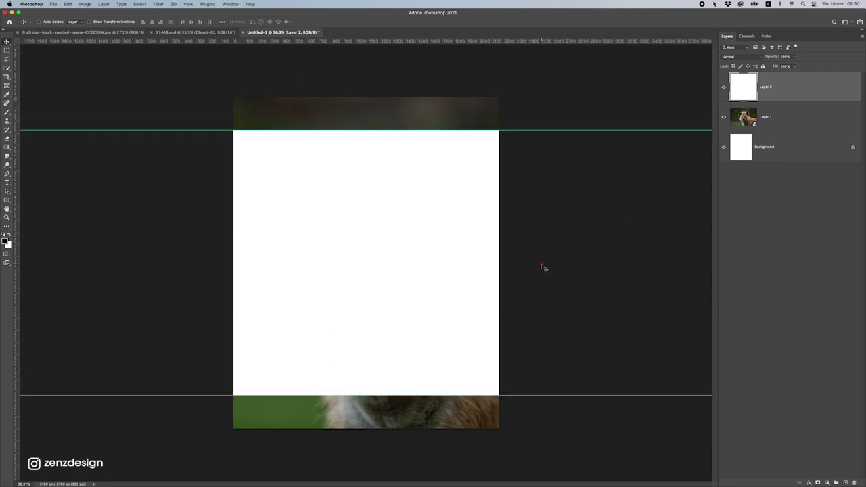
click(723, 88)
Rescale and reposition the hyena photo so it fills the canvas with the head between the two guides.
click(771, 117)
mouse_move(387, 205)
mouse_down()
mouse_move(382, 140)
mouse_move(381, 205)
mouse_move(381, 184)
mouse_move(395, 198)
mouse_up()
key(super+minus)
key(super+t)
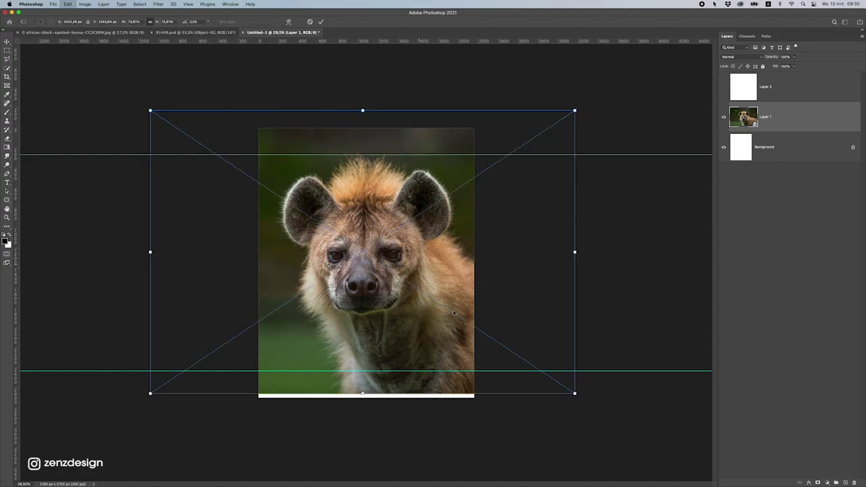
drag(576, 395, 610, 417)
drag(433, 289, 415, 302)
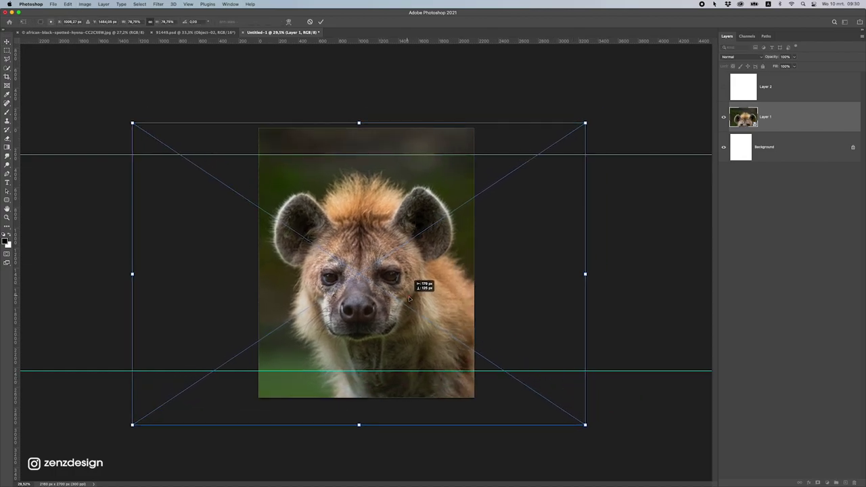
mouse_move(583, 123)
mouse_down()
mouse_move(601, 110)
mouse_move(576, 129)
mouse_up()
drag(393, 201, 396, 194)
key(Return)
scroll(386, 200, up, 3)
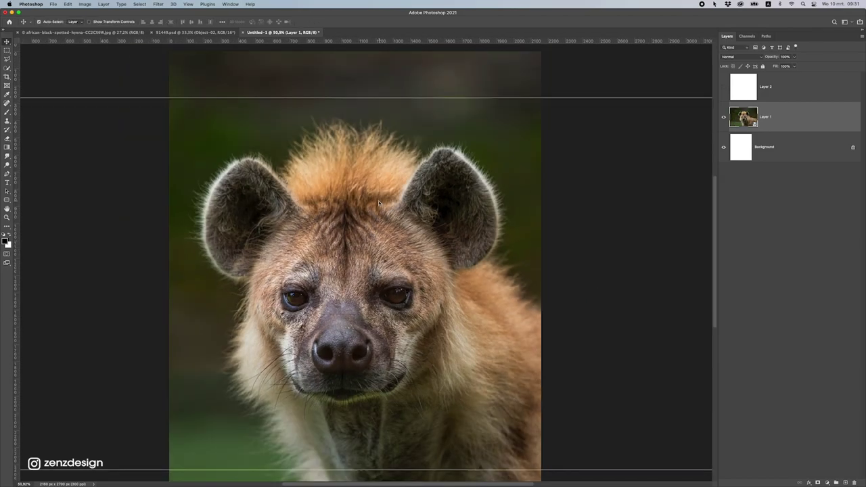
scroll(378, 203, down, 3)
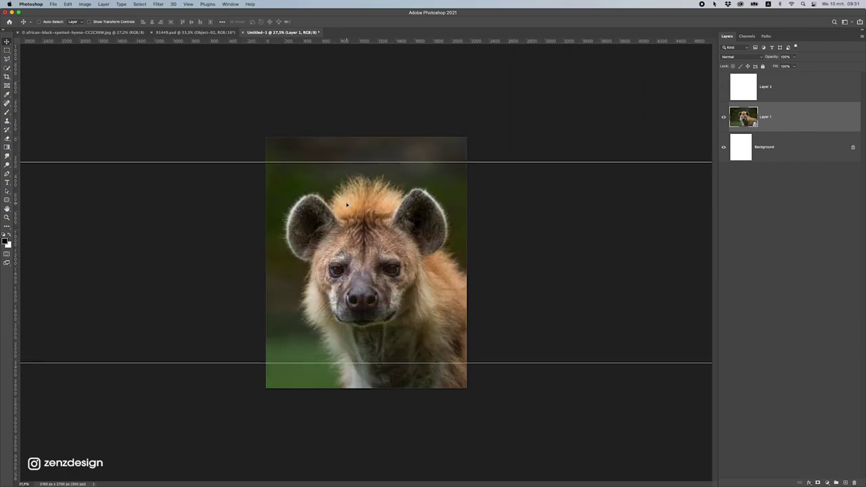
Bring the Object-02 flower layer from 91449.psd into the hyena document.
click(162, 32)
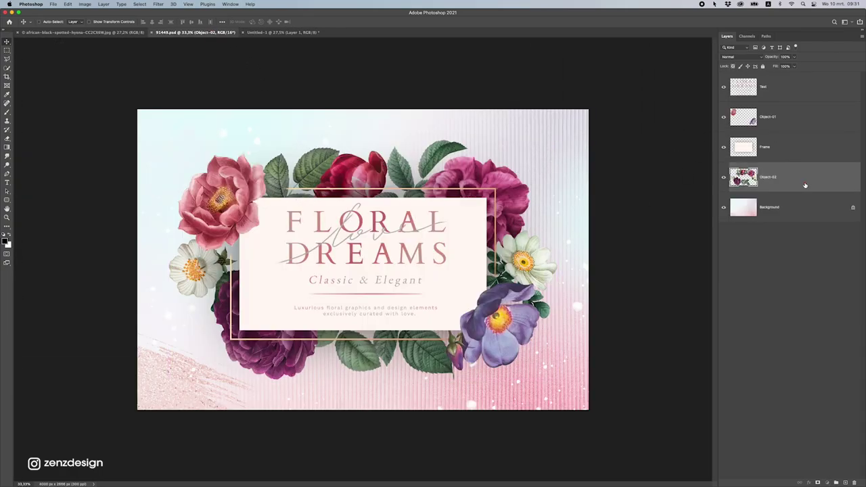
drag(304, 166, 182, 144)
key(super+z)
drag(414, 163, 433, 312)
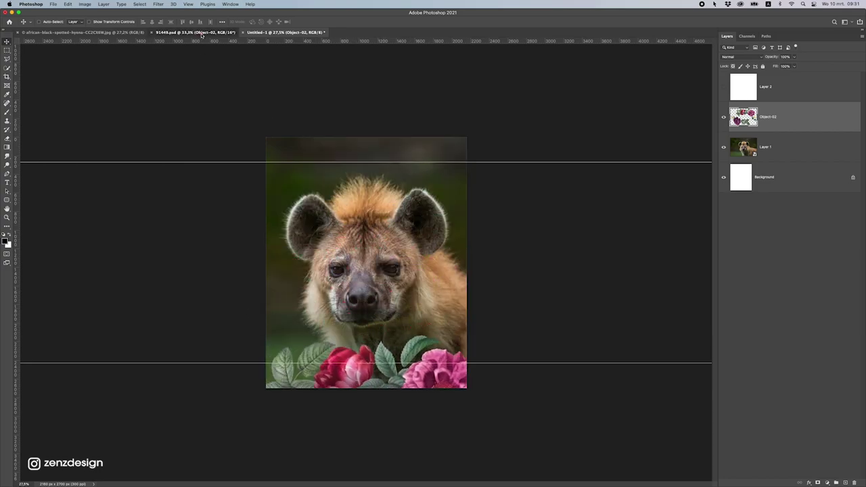
click(195, 31)
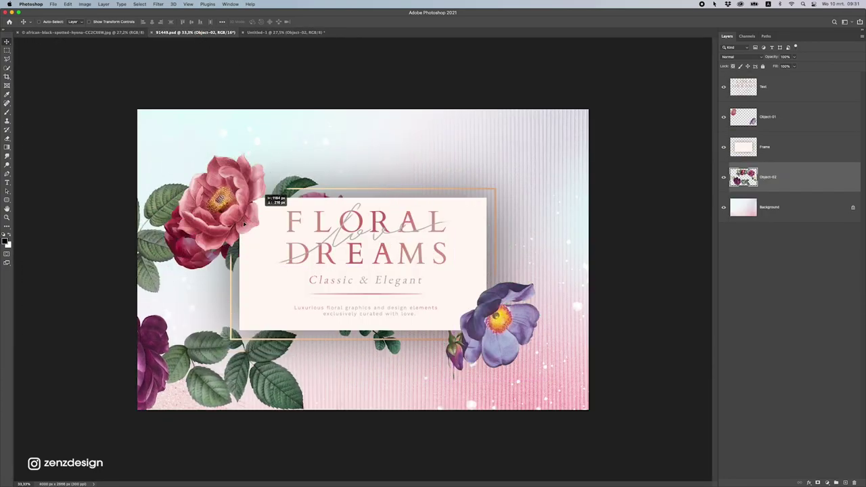
click(247, 202)
drag(247, 201, 435, 240)
Move the flower layer higher over the hyena photo and convert it to a smart object.
drag(429, 289, 454, 182)
key(ctrl+t)
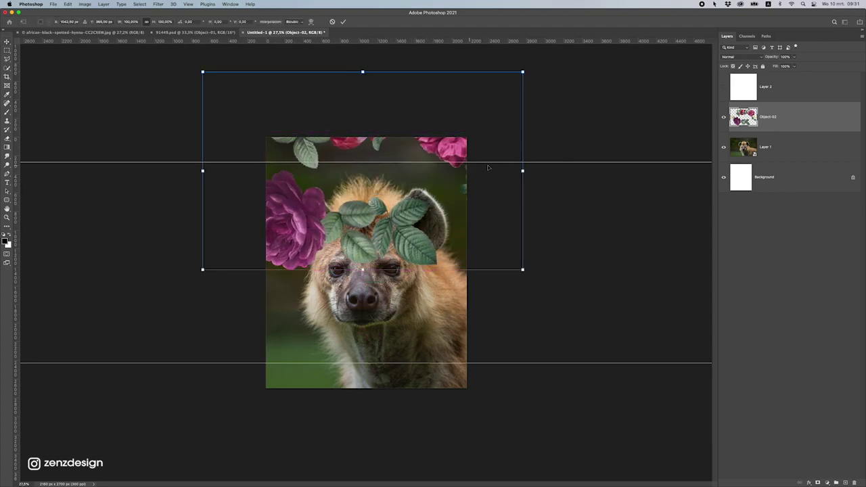
right_click(785, 118)
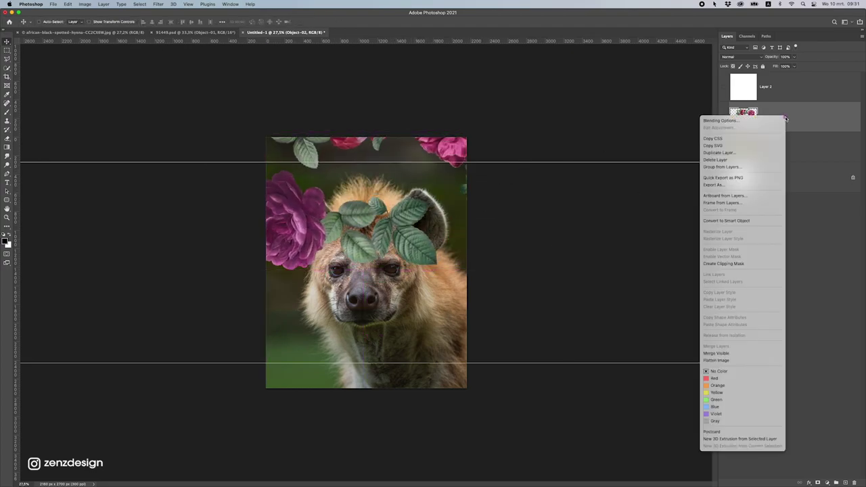
click(749, 221)
Scale down the flower arrangement, place it along the photo's lower edge and hide the guides.
key(ctrl+t)
drag(523, 272, 429, 209)
drag(353, 122, 332, 386)
key(Return)
drag(338, 346, 343, 361)
key(super+semicolon)
key(super+semicolon)
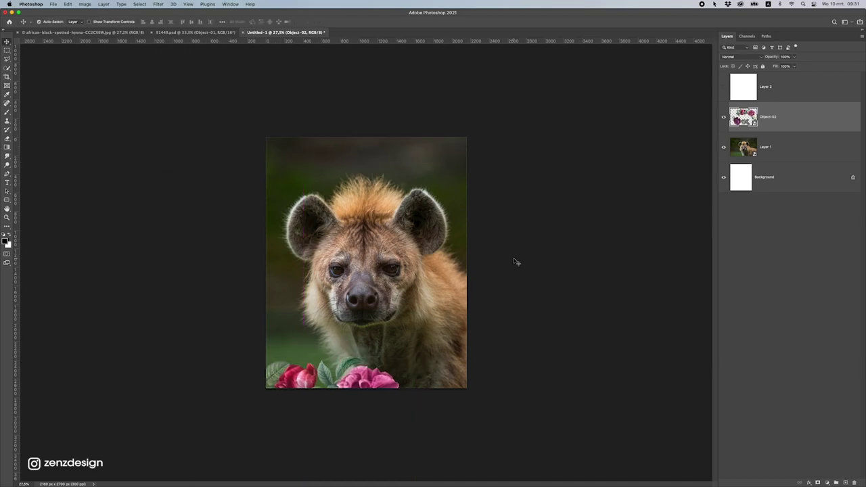
Duplicate the flower arrangement onto the photo's upper edge and place another copy, rotated upright, along the right edge.
key(super+j)
drag(329, 405, 514, 167)
key(super+j)
key(super+t)
drag(528, 215, 353, 81)
drag(530, 96, 220, 180)
key(Return)
Duplicate the upright flower copy, rotate it and fit its daisy and pink flower along the photo's upper edge.
key(super+j)
drag(376, 176, 439, 126)
key(super+t)
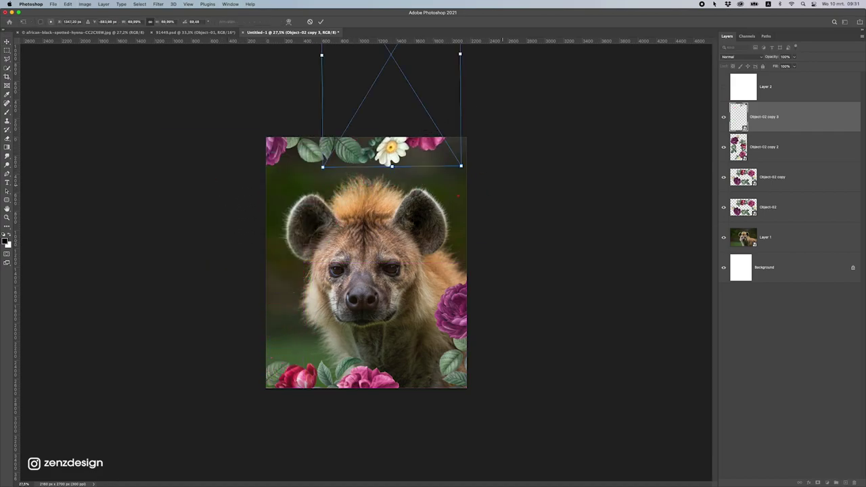
drag(439, 200, 356, 201)
drag(366, 112, 424, 132)
key(Return)
scroll(443, 203, up, 1)
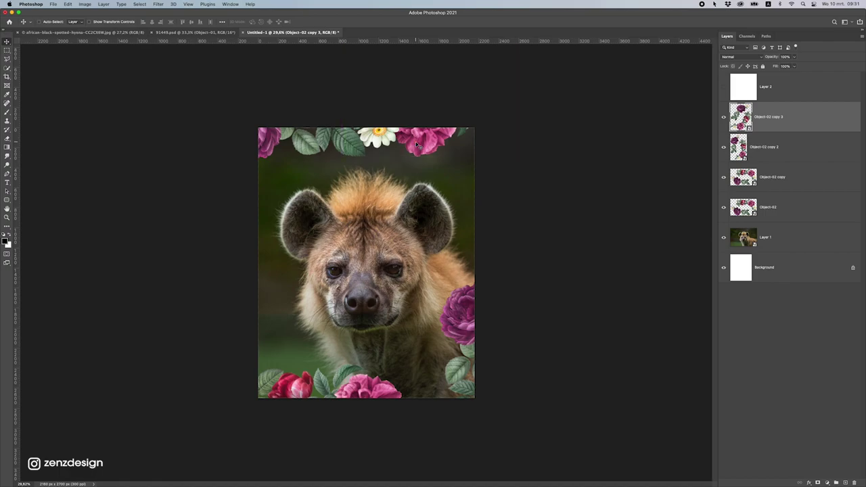
Add two more flower copies along the photo's left edge, rotating the second to fill the lower part.
key(super+j)
drag(443, 125, 311, 206)
key(super+j)
key(super+t)
drag(376, 262, 379, 195)
key(Return)
drag(266, 257, 245, 317)
click(476, 324)
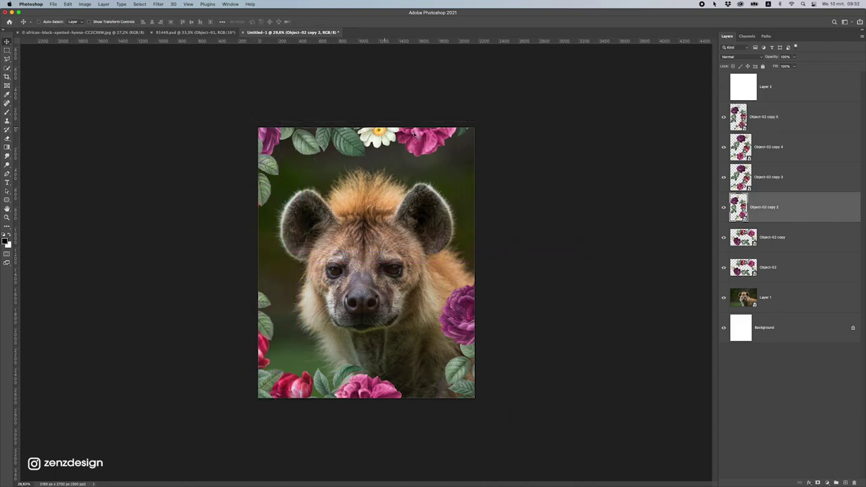
Switch to Illustrator and copy the complete flower bouquet from 89177 [Converted].eps for use in the Photoshop document.
key(super+Tab)
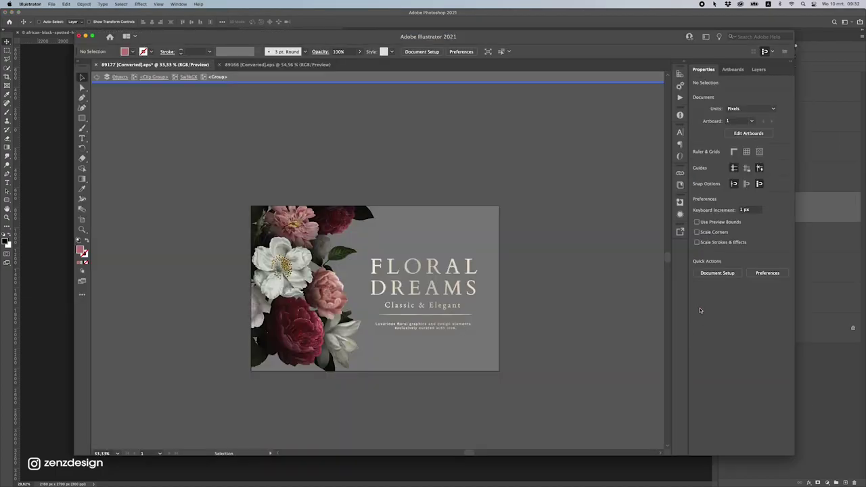
drag(365, 37, 313, 18)
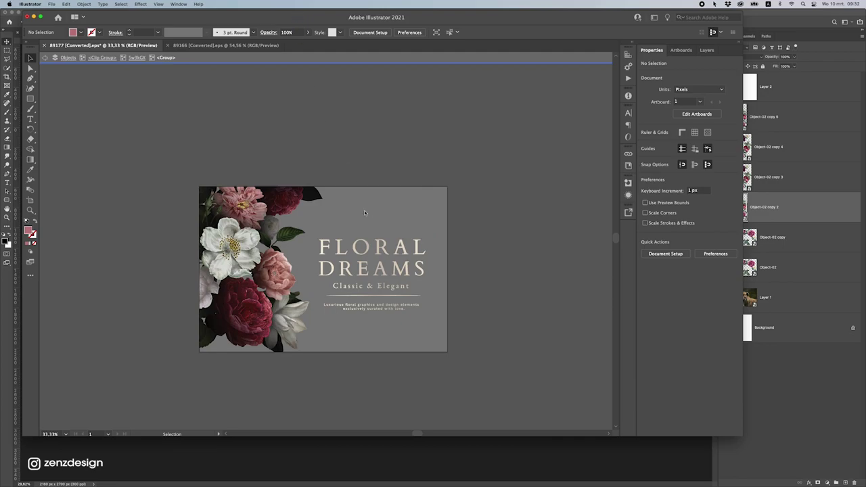
click(235, 243)
click(158, 215)
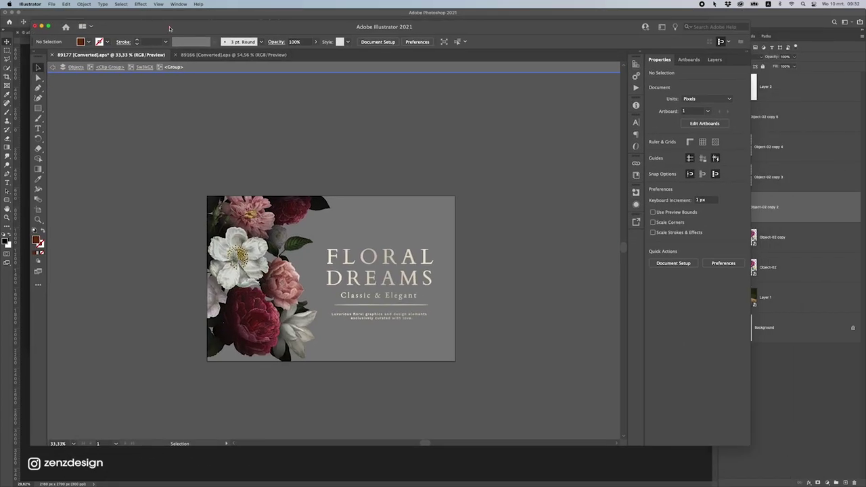
click(269, 292)
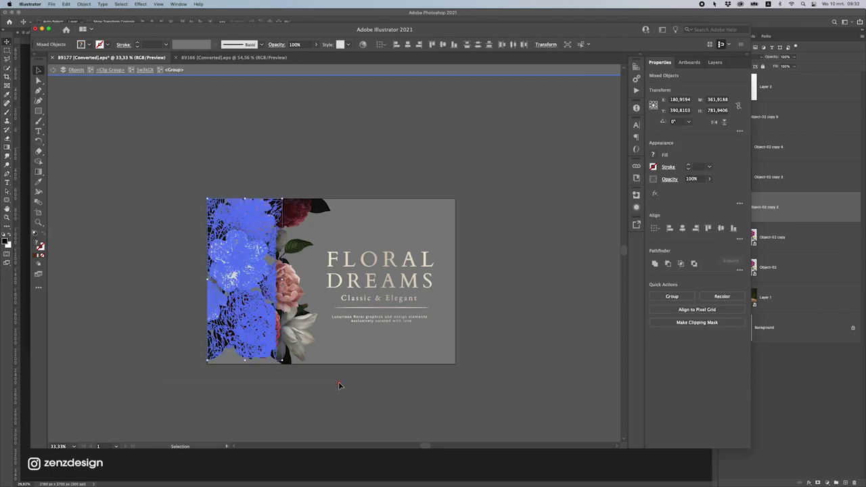
shift+click(314, 248)
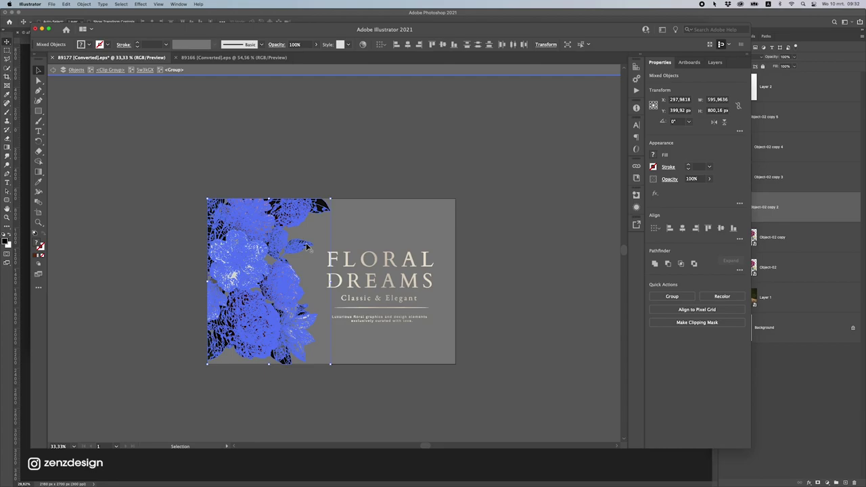
click(124, 270)
click(22, 293)
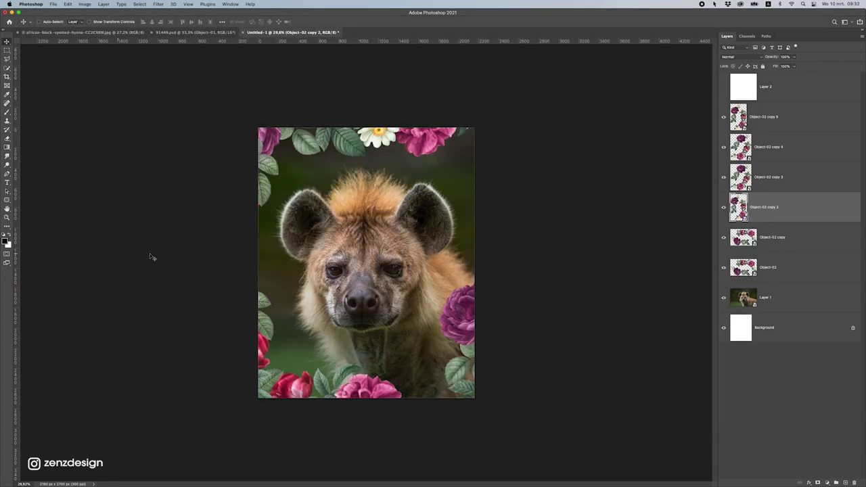
Paste the copied bouquet as a smart object above the topmost flower copy.
click(812, 113)
key(super+v)
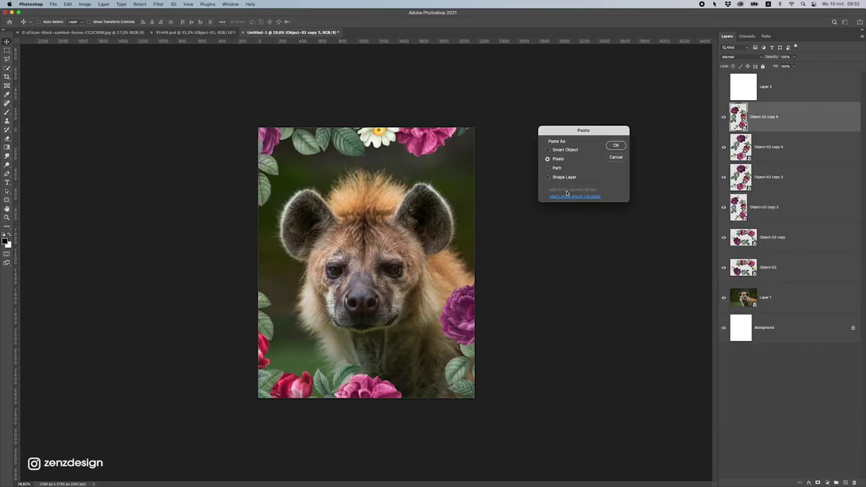
click(556, 150)
click(623, 147)
Scale down and rotate the pasted bouquet, placing its white lily and red rose in the photo's upper-right corner.
drag(309, 169, 243, 139)
drag(400, 231, 363, 298)
drag(349, 226, 497, 126)
drag(505, 240, 309, 214)
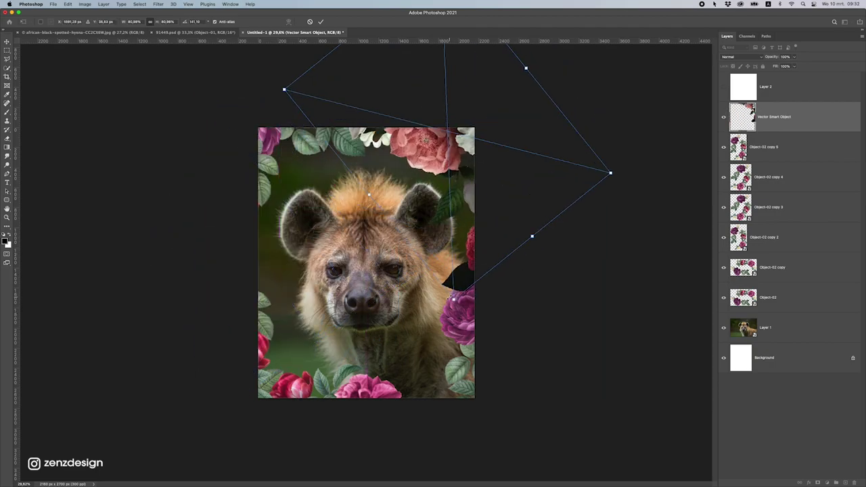
drag(428, 221, 426, 196)
drag(457, 147, 475, 172)
drag(543, 232, 491, 261)
drag(476, 181, 472, 142)
key(Return)
scroll(472, 101, up, 5)
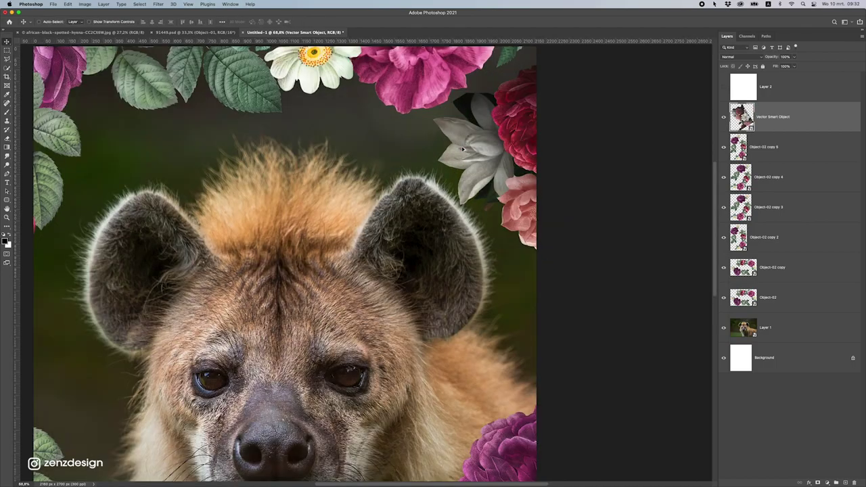
scroll(467, 89, down, 5)
drag(469, 128, 477, 179)
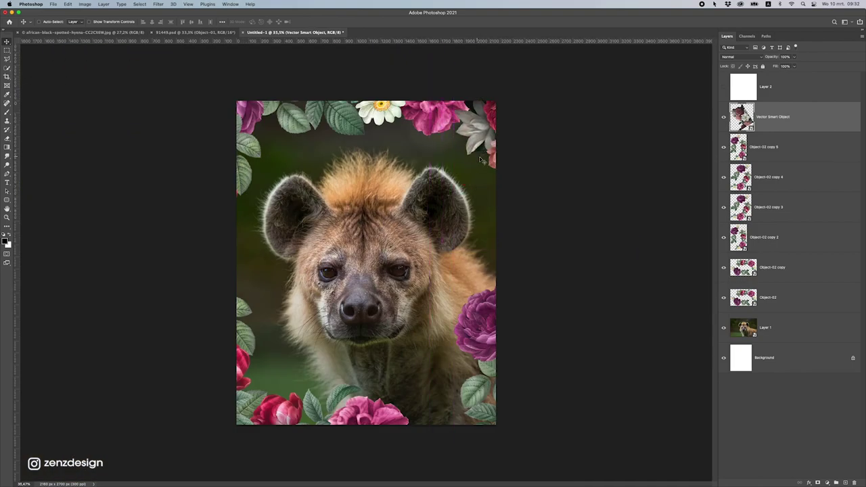
Duplicate the red-and-white bouquet and rotate it so its white lily fills the bottom edge near the lower-right corner.
key(super+j)
drag(468, 162, 295, 351)
key(super+t)
drag(238, 399, 226, 250)
drag(250, 291, 389, 432)
drag(424, 404, 373, 387)
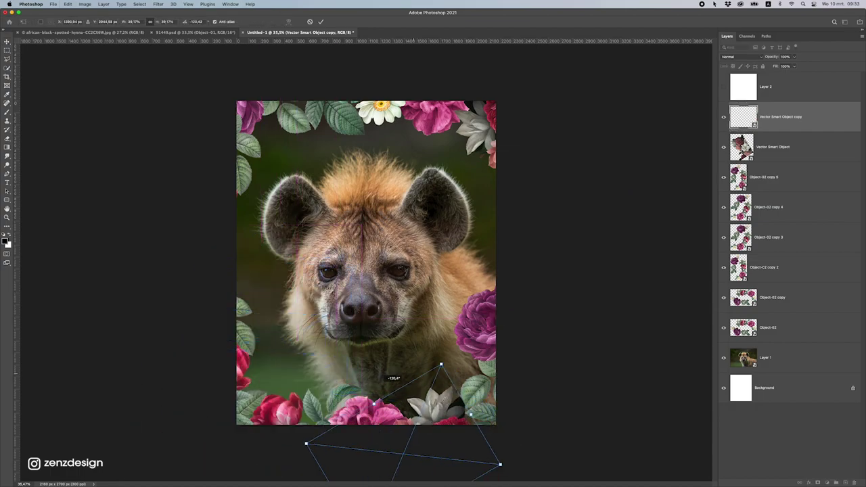
key(Return)
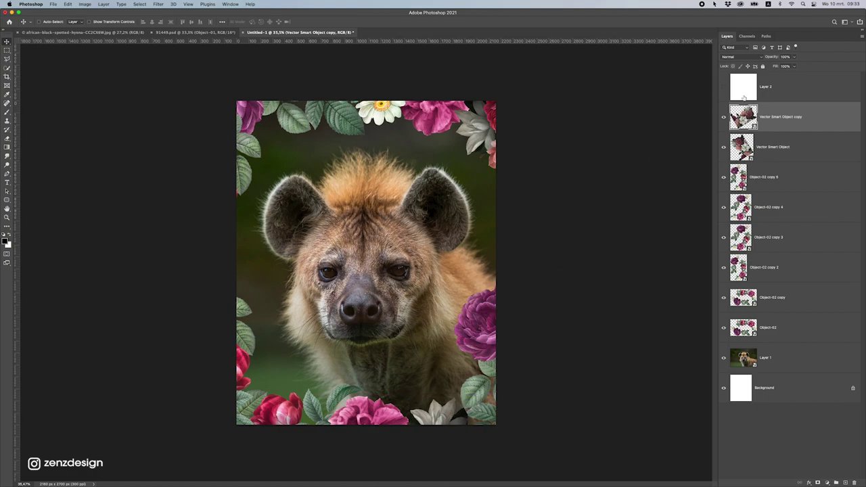
Switch to Illustrator and select part of the purple rose bouquet in 89166 [Converted].eps.
key(super+Tab)
scroll(213, 61, up, 1)
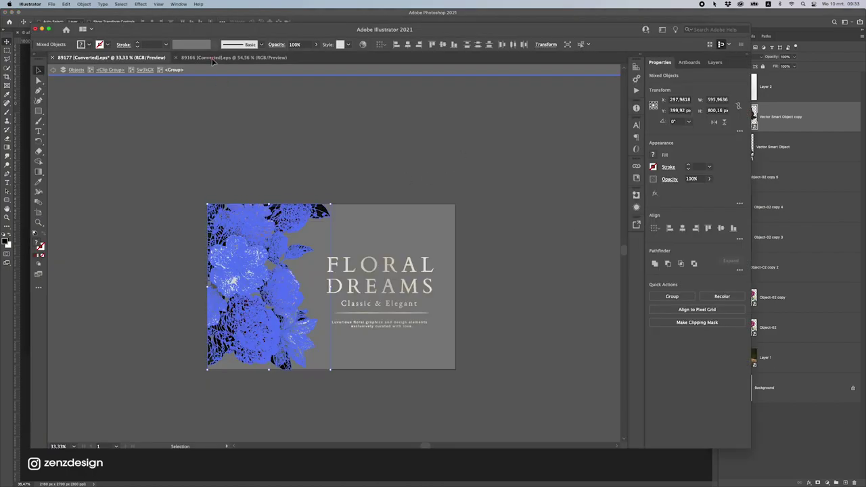
click(216, 57)
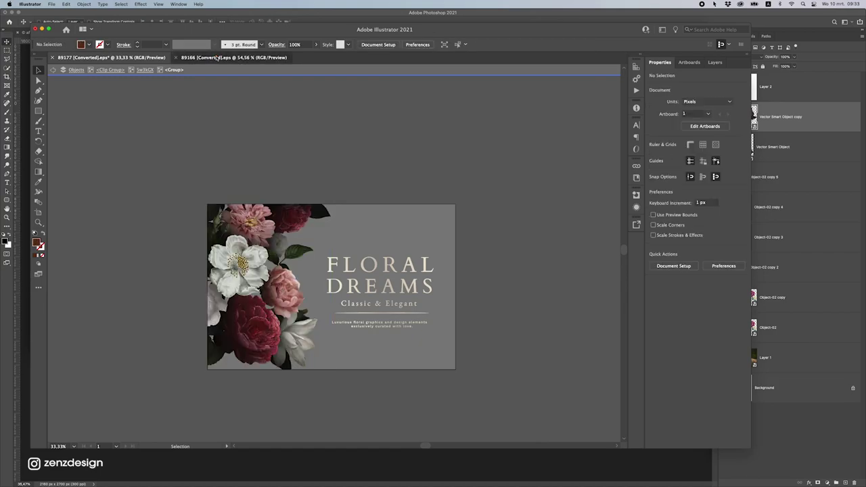
click(215, 58)
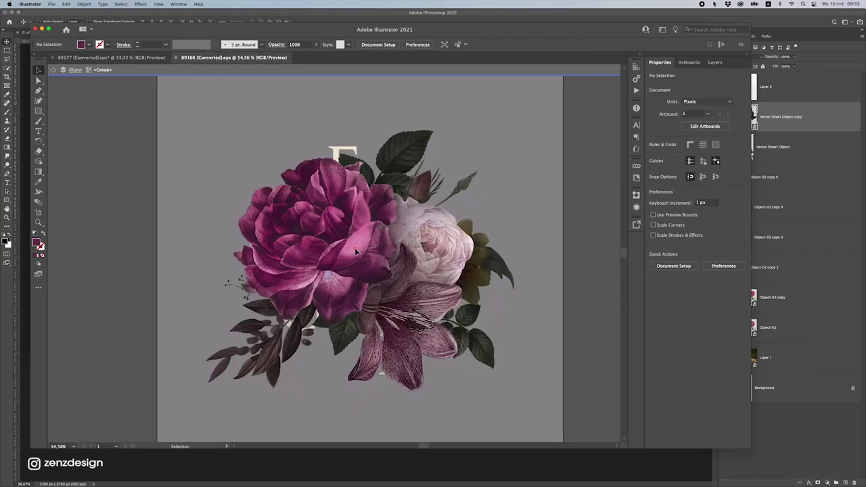
click(375, 246)
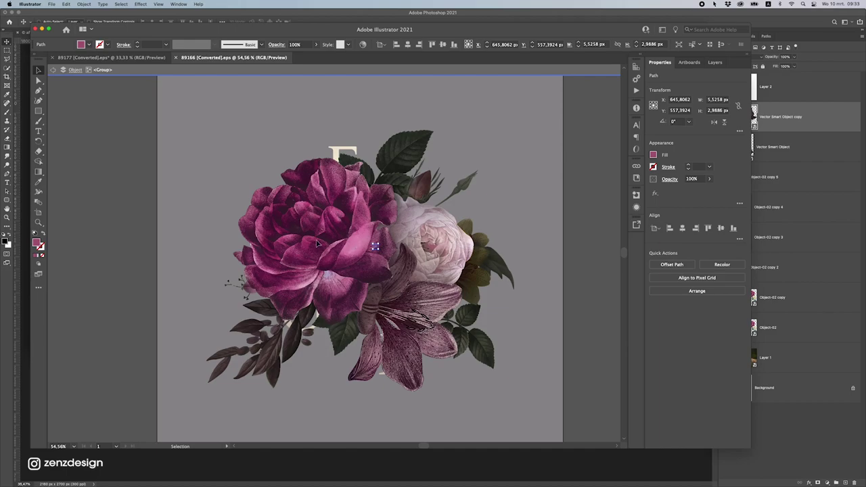
Return to Photoshop, paste the purple bouquet as a smart object and position its rose along the photo's right edge.
key(super+Tab)
key(super+v)
drag(354, 251, 524, 167)
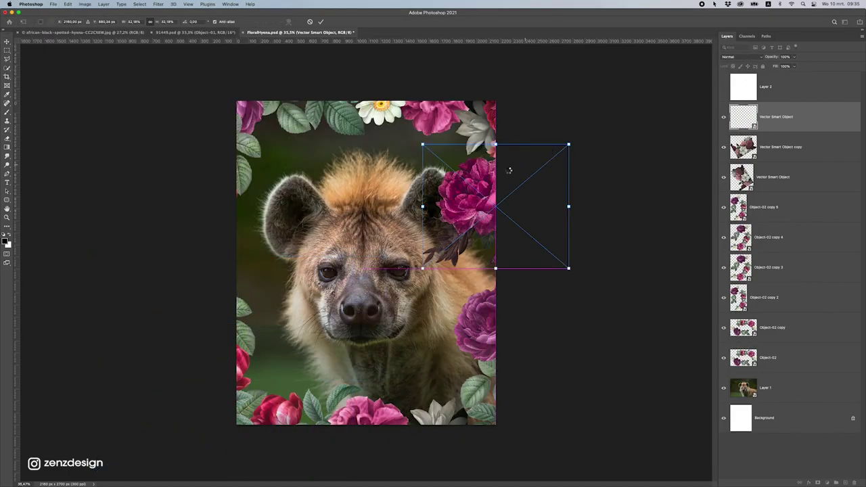
key(Return)
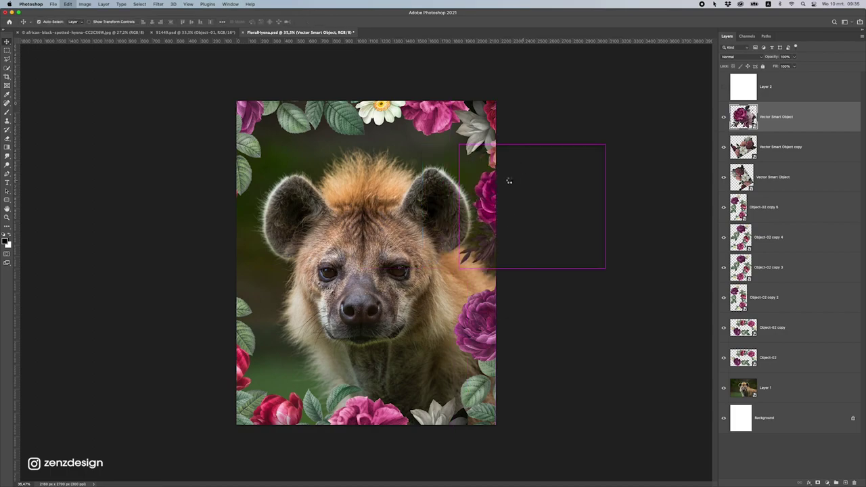
drag(497, 191, 499, 186)
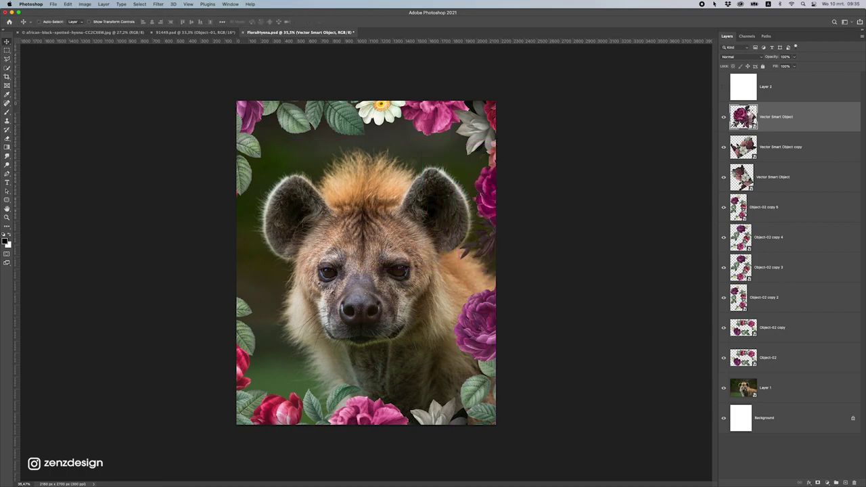
Duplicate the purple bouquet and move the copy to the photo's left edge.
key(super+j)
drag(763, 151, 454, 171)
key(Return)
click(773, 127)
drag(582, 141, 203, 162)
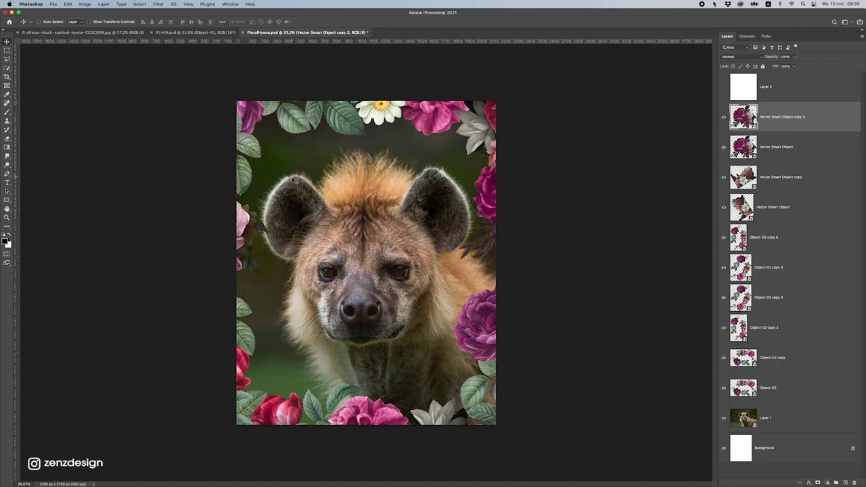
Rotate the left-edge purple bouquet copy and fit its dark leaves into the photo's upper-left corner.
key(super+u)
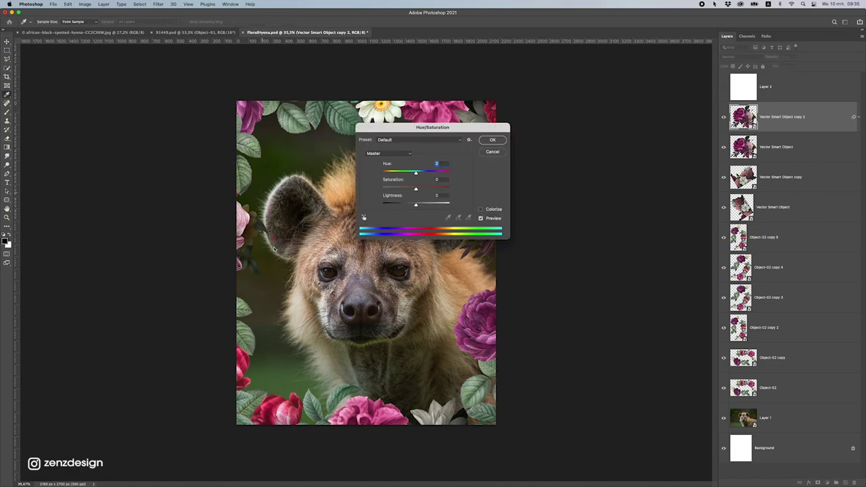
key(Escape)
mouse_move(324, 195)
mouse_down()
mouse_move(419, 298)
mouse_move(406, 365)
mouse_move(312, 187)
mouse_up()
key(super+t)
drag(182, 99, 284, 214)
drag(236, 116, 220, 169)
key(Return)
Add another purple bouquet copy in the lower-left corner and place its layer between Object-02 copy 3 and Object-02 copy 2.
drag(262, 142, 333, 369)
key(super+j)
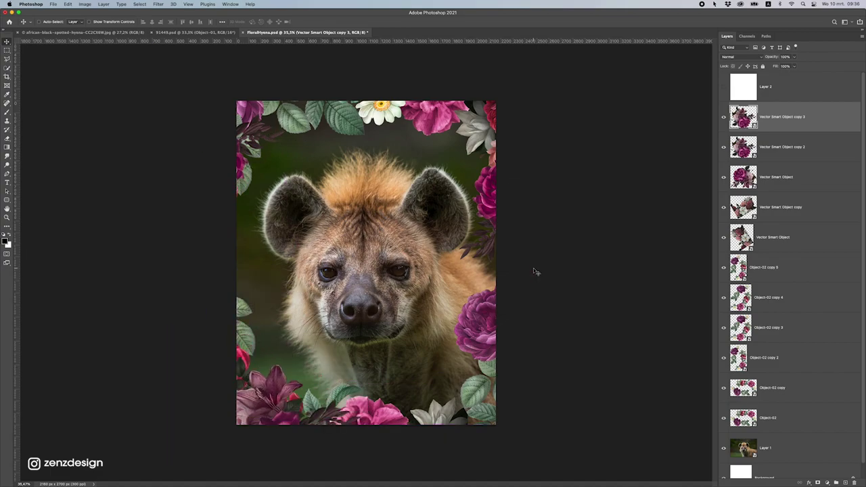
drag(803, 120, 753, 341)
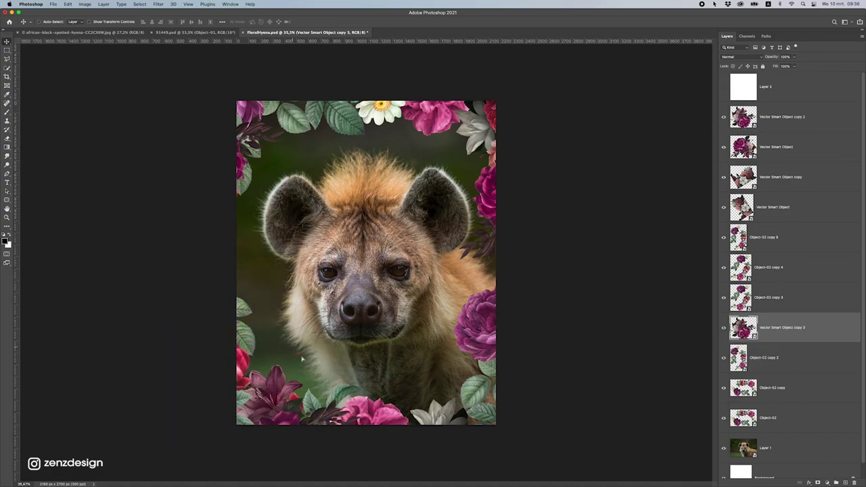
Rotate the newest bouquet copy, position it behind the upper-right white lily, and duplicate it.
drag(249, 230, 211, 208)
key(ctrl+t)
drag(295, 223, 233, 316)
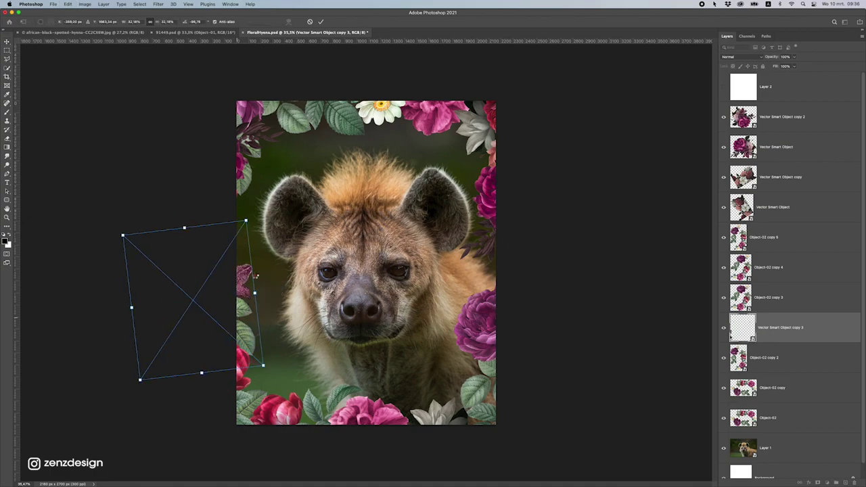
key(Return)
drag(256, 274, 450, 117)
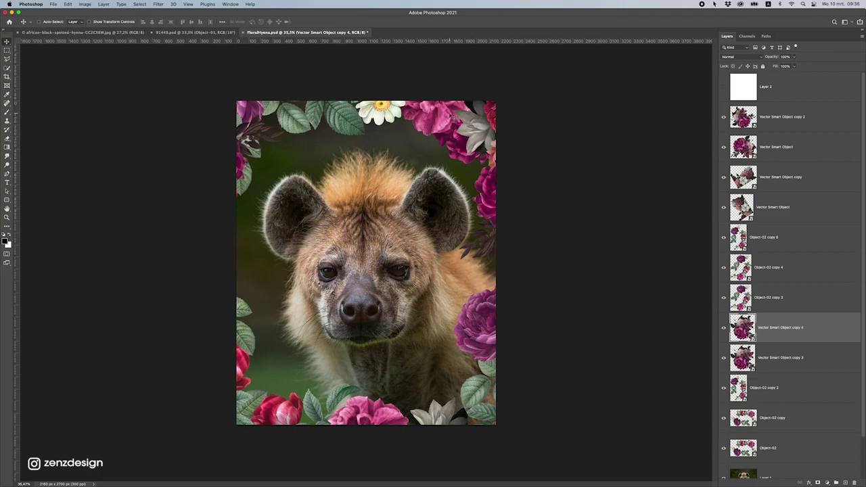
Place the extra bouquet copy in the lower-left corner and move its layer directly above Object-02.
drag(269, 181, 244, 330)
scroll(776, 327, down, 5)
drag(776, 286, 788, 395)
drag(328, 322, 376, 338)
Duplicate Object-02 copy 2 twice, placing one copy along the left edge and the other in the lower-right corner.
super+click(474, 406)
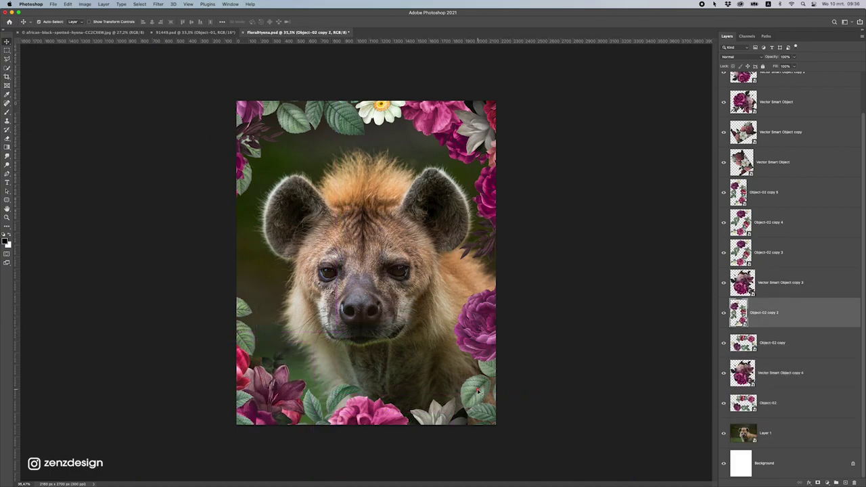
key(super+j)
drag(525, 381, 203, 217)
key(ctrl+j)
drag(277, 242, 574, 453)
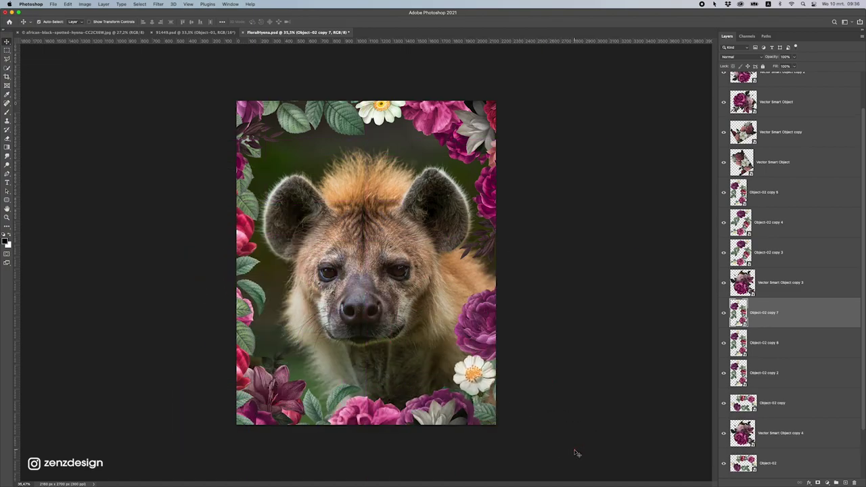
Add one more flower copy at the top, with its pink flower and white daisy near the upper-left corner.
key(ctrl+j)
drag(519, 382, 381, 111)
key(ctrl+0)
Nudge the lower-left lily bouquet, the left-edge leaves and red flowers, and the upper-left flowers further into the photo.
drag(289, 373, 324, 372)
mouse_move(269, 330)
mouse_down()
mouse_move(290, 316)
mouse_move(283, 323)
mouse_up()
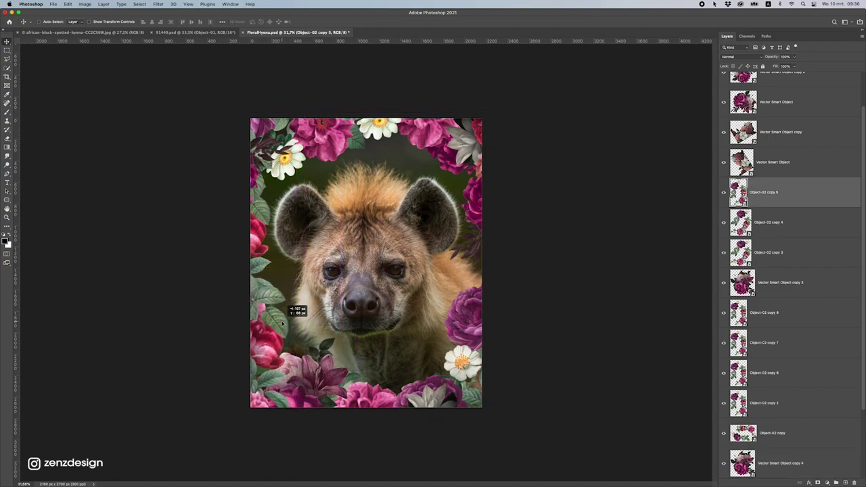
mouse_move(256, 251)
mouse_down()
mouse_move(279, 225)
mouse_move(269, 247)
mouse_up()
mouse_move(281, 163)
mouse_down()
mouse_move(298, 161)
mouse_move(281, 162)
mouse_up()
mouse_move(325, 142)
mouse_down()
mouse_move(340, 148)
mouse_move(328, 151)
mouse_up()
Rotate the upper-left pink flower and daisy copy slightly and shift it along the top edge.
key(super+t)
drag(413, 178, 399, 191)
drag(322, 144, 332, 144)
key(Return)
Duplicate Object-02 copy 3 and rotate it so a red flower and leaves fill the area beside the upper-right lily.
super+click(380, 129)
key(super+j)
drag(380, 130, 406, 160)
key(super+t)
drag(542, 204, 484, 148)
key(Return)
drag(425, 160, 448, 184)
Duplicate the right-edge purple rose object and rotate the copy so a large leaf sits above that rose.
super+click(476, 223)
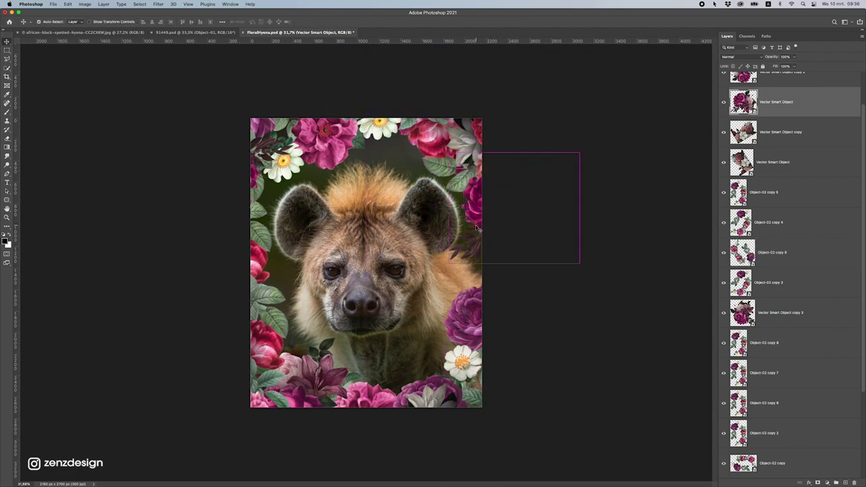
super+click(471, 318)
key(super+j)
drag(472, 320, 512, 145)
key(ctrl+t)
drag(632, 273, 574, 306)
drag(497, 253, 497, 288)
key(Return)
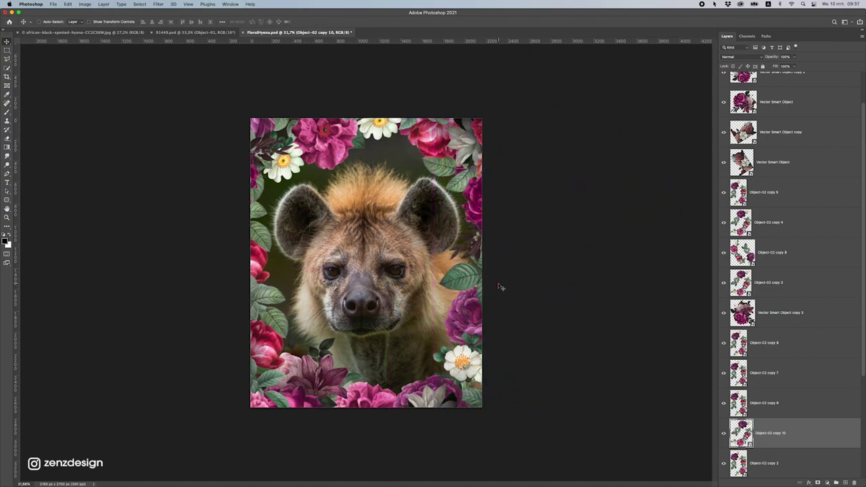
Rotate Object-02 copy 6 by about 72° and fit its leaves and pink flower along the left edge.
scroll(497, 287, down, 6)
scroll(451, 291, up, 2)
super+click(308, 257)
drag(308, 257, 352, 217)
key(super+t)
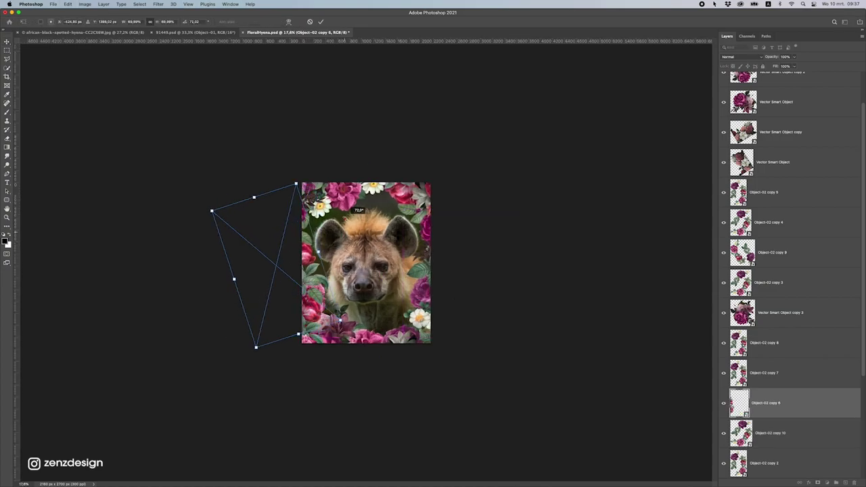
key(Return)
key(ctrl+0)
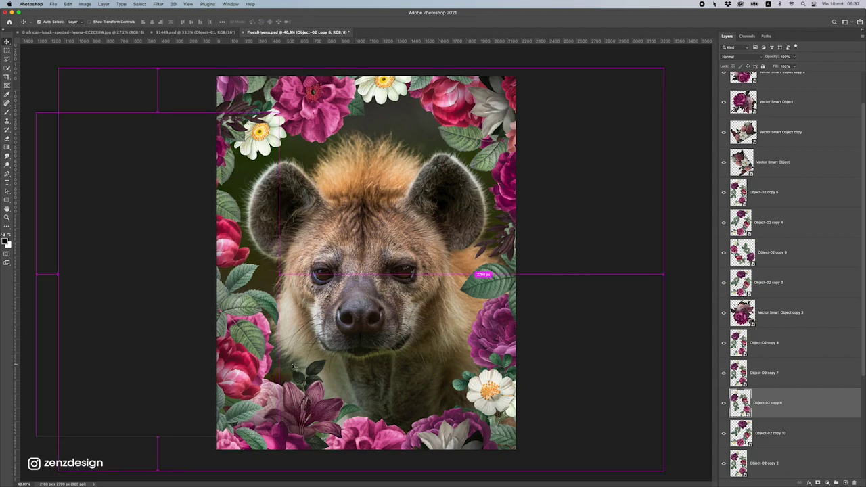
Duplicate the lower-left bouquet behind the border and place its pink rose beside the lower-right daisy.
super+click(311, 382)
drag(314, 381, 500, 344)
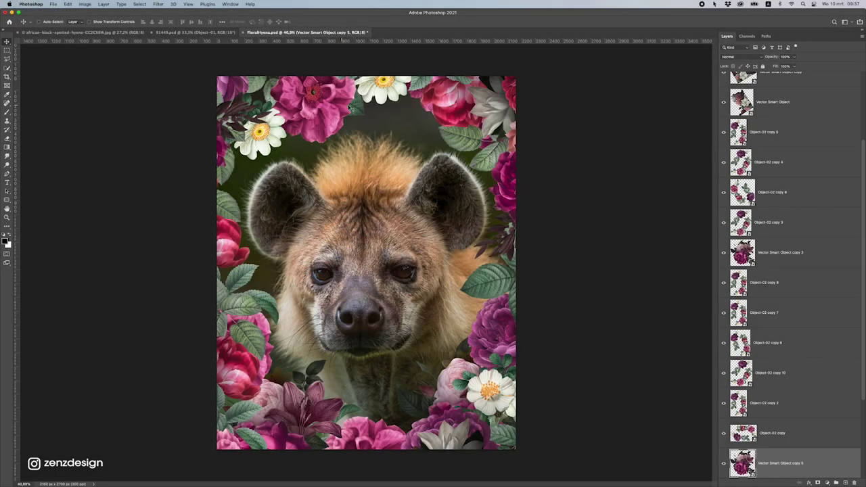
super+click(349, 106)
Add a Curves adjustment clipped to hyena Layer 1 and lower its white point output to 78.
scroll(771, 276, up, 3)
scroll(771, 276, down, 8)
click(789, 427)
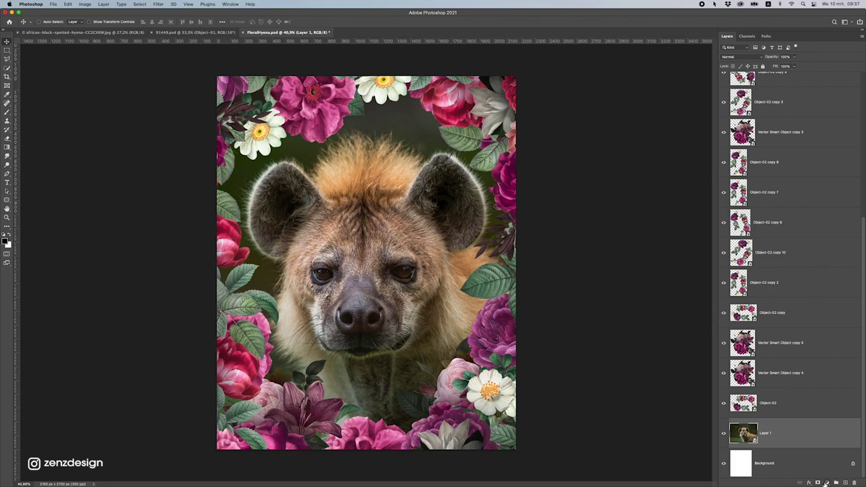
click(826, 482)
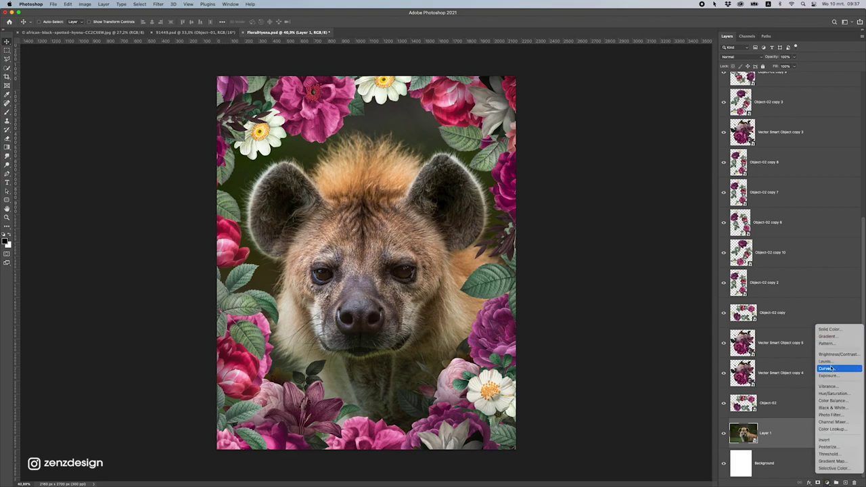
click(827, 368)
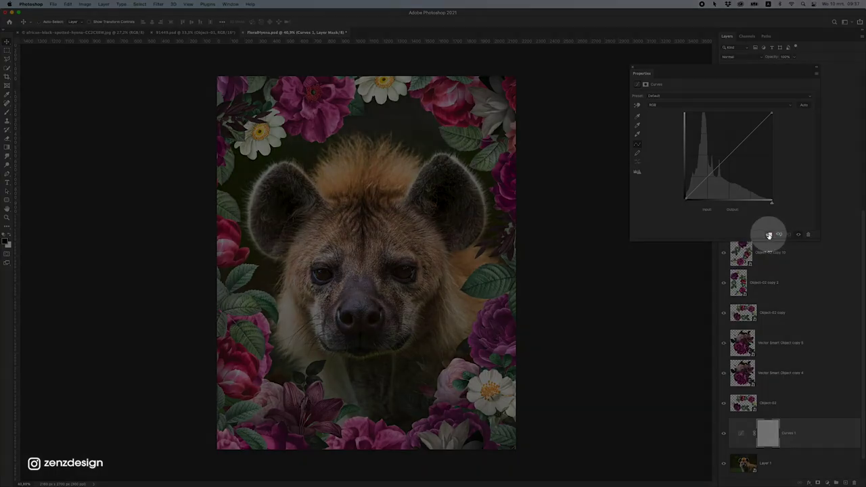
click(768, 234)
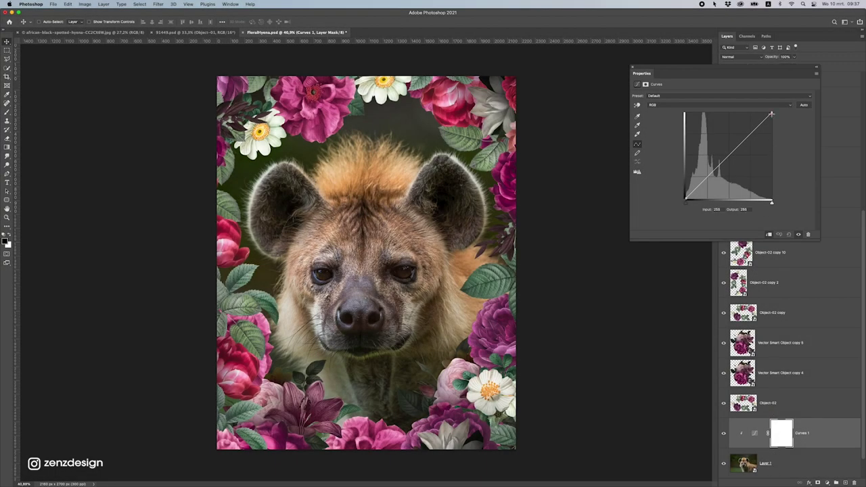
drag(771, 115, 790, 171)
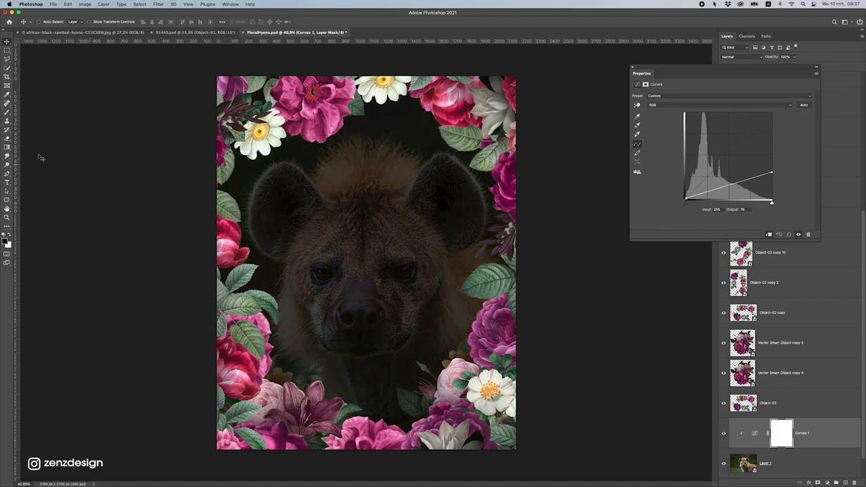
Set up the Brush tool with a Soft Round tip at 700 px and 0% hardness.
key(b)
key(bracketright)
key(bracketright)
key(bracketright)
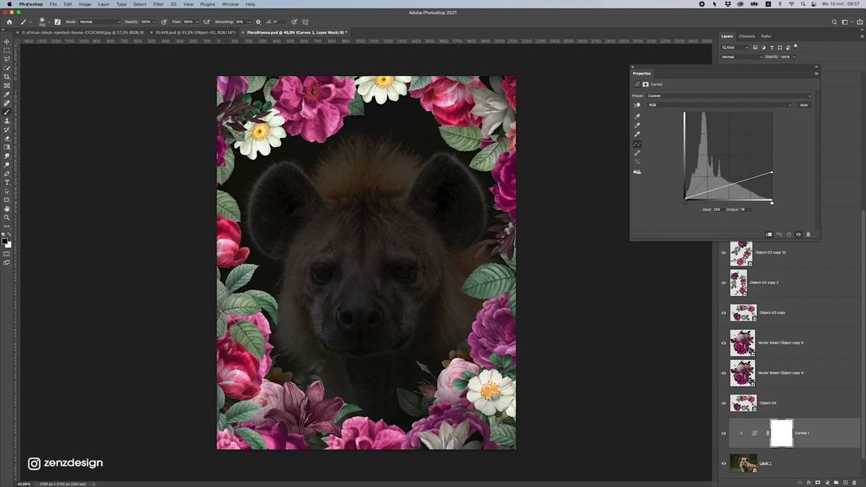
click(41, 23)
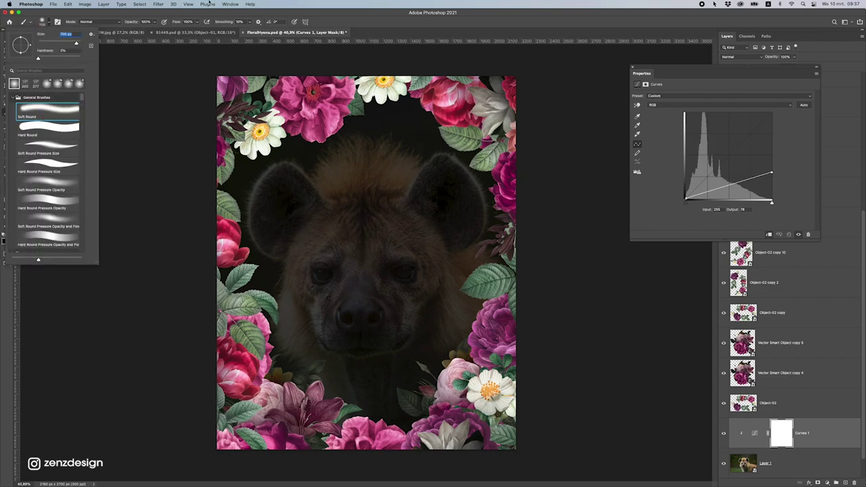
key(Return)
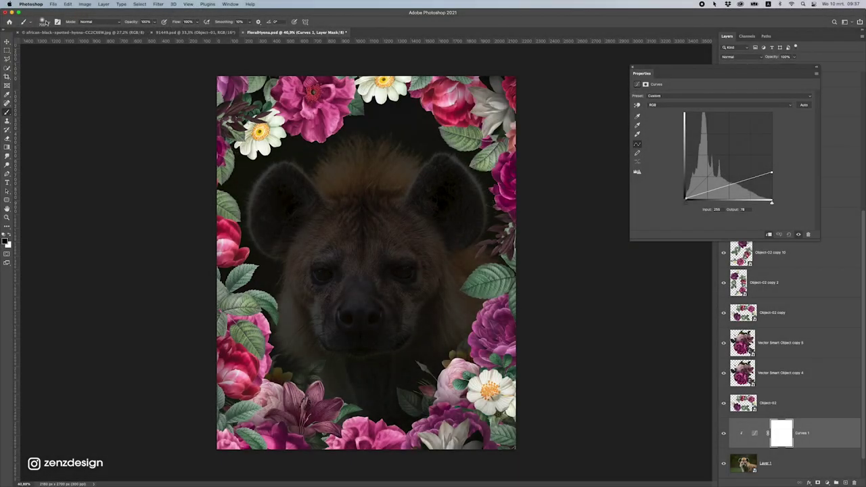
click(42, 23)
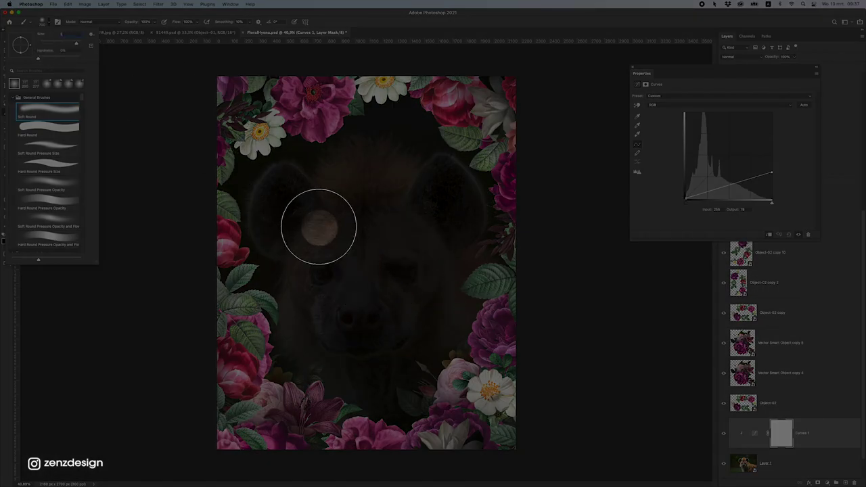
click(343, 296)
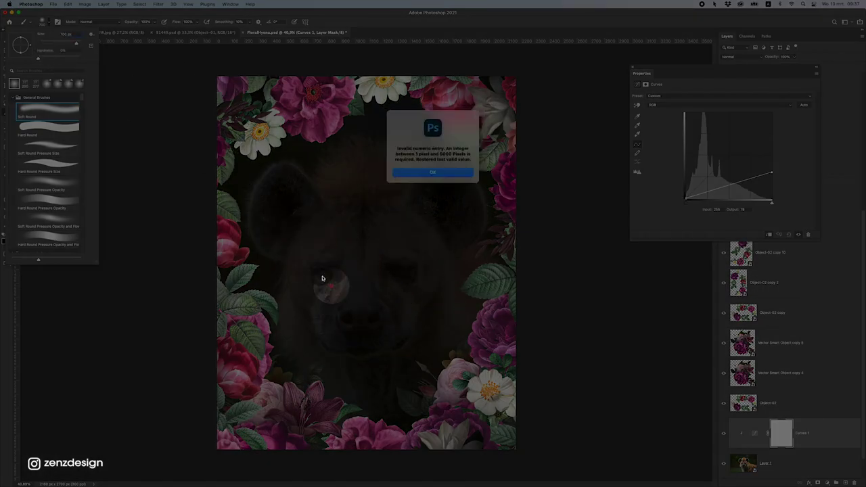
click(434, 171)
Try to bring back light on the hyena's head and ears by painting broad black strokes on the Curves 1 mask.
mouse_move(328, 227)
mouse_down()
mouse_move(447, 157)
mouse_move(284, 157)
mouse_up()
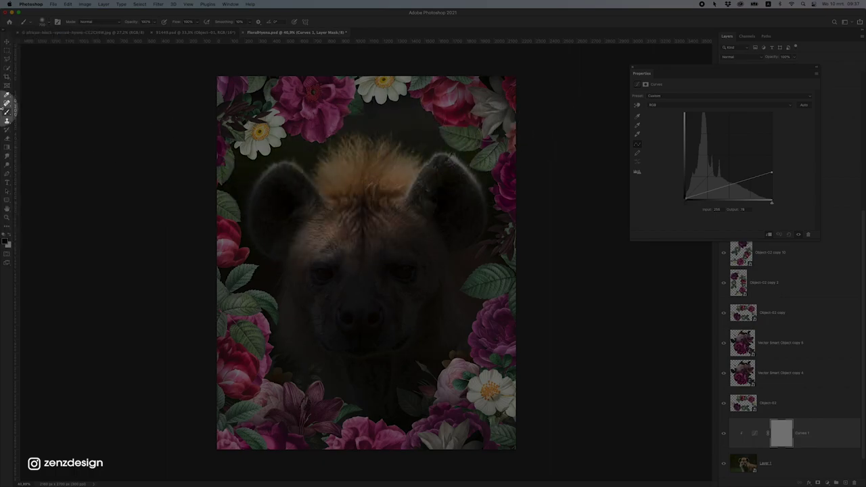
key(Tab)
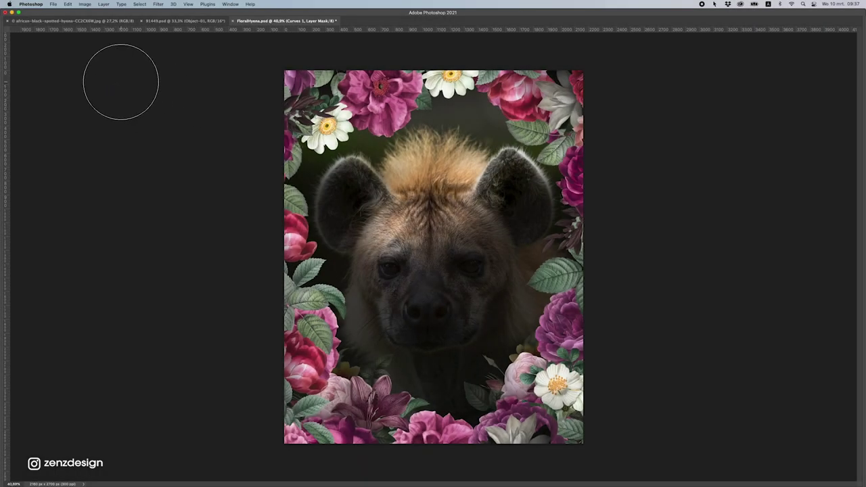
key(Tab)
mouse_move(347, 235)
mouse_down()
mouse_move(357, 309)
mouse_move(338, 255)
mouse_move(311, 236)
mouse_move(366, 257)
mouse_up()
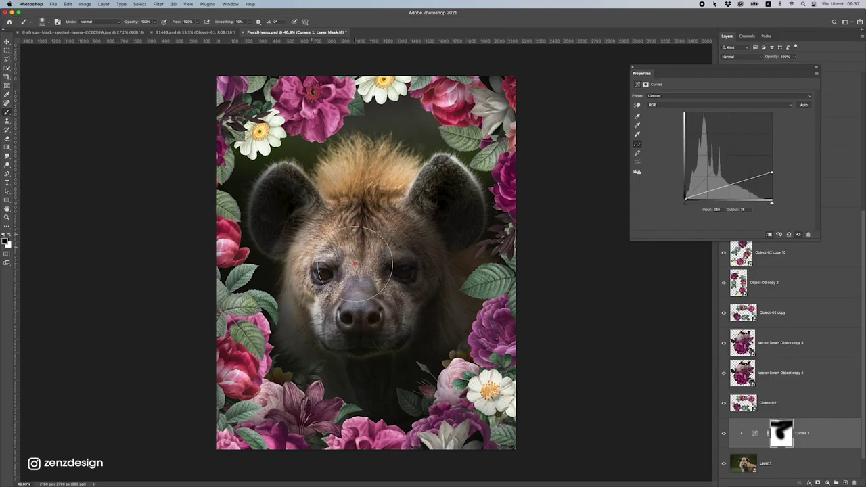
key(super+z)
key(super+z)
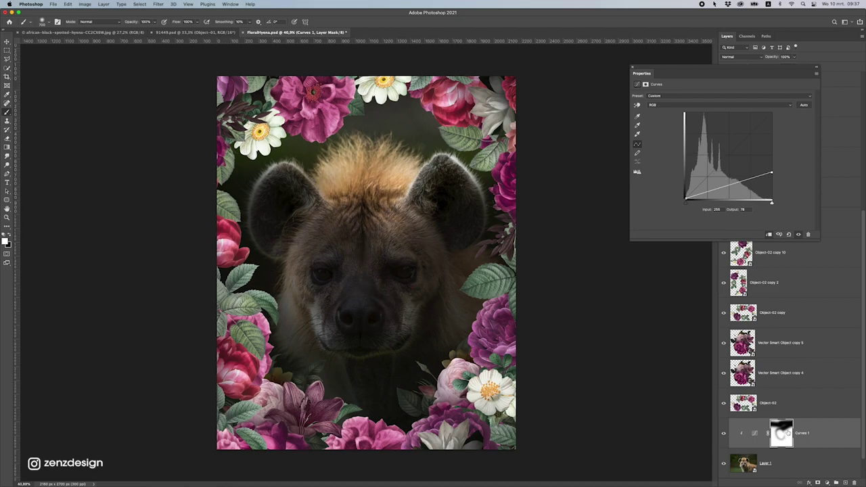
Delete the painted Curves 1 mask and add a fresh white mask in its place.
click(786, 433)
right_click(788, 432)
click(812, 426)
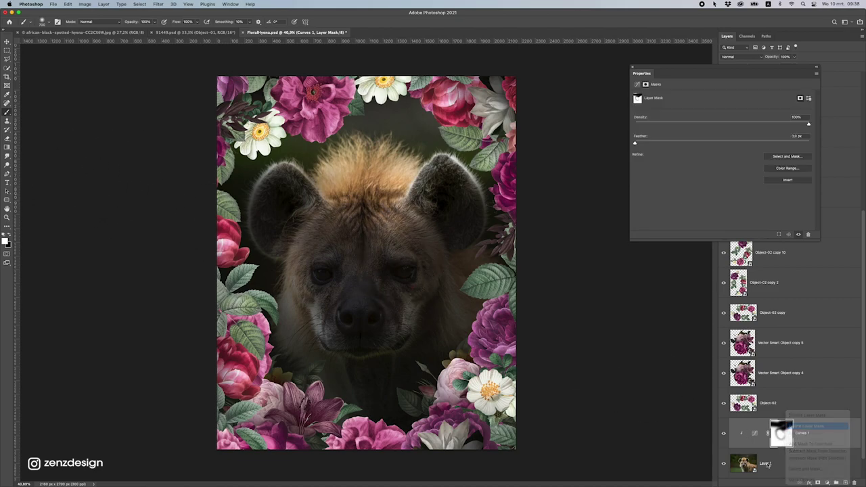
click(818, 482)
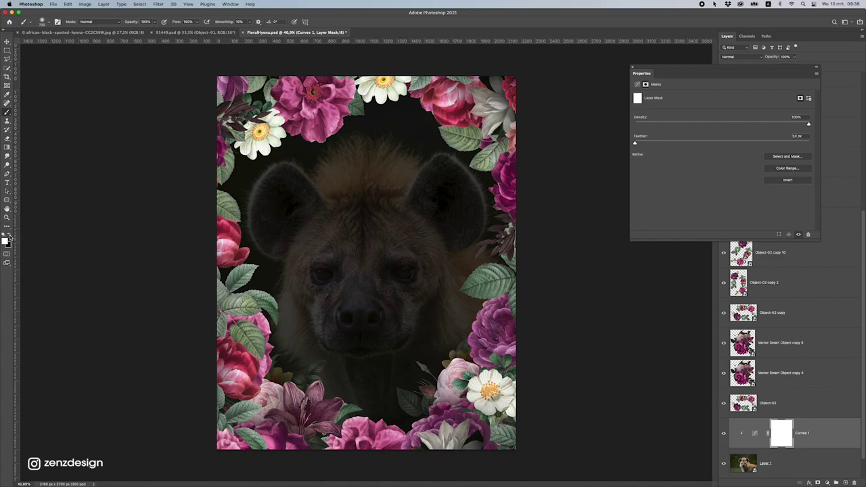
Paint black on the Curves 1 mask with a soft 300 px brush to bring back light on the hyena's face.
key(bracketleft)
key(bracketleft)
key(bracketleft)
key(bracketleft)
mouse_move(326, 228)
mouse_down()
mouse_move(360, 318)
mouse_move(351, 216)
mouse_move(353, 340)
mouse_move(331, 301)
mouse_move(374, 319)
mouse_move(369, 292)
mouse_move(399, 236)
mouse_move(369, 301)
mouse_move(392, 183)
mouse_move(415, 242)
mouse_up()
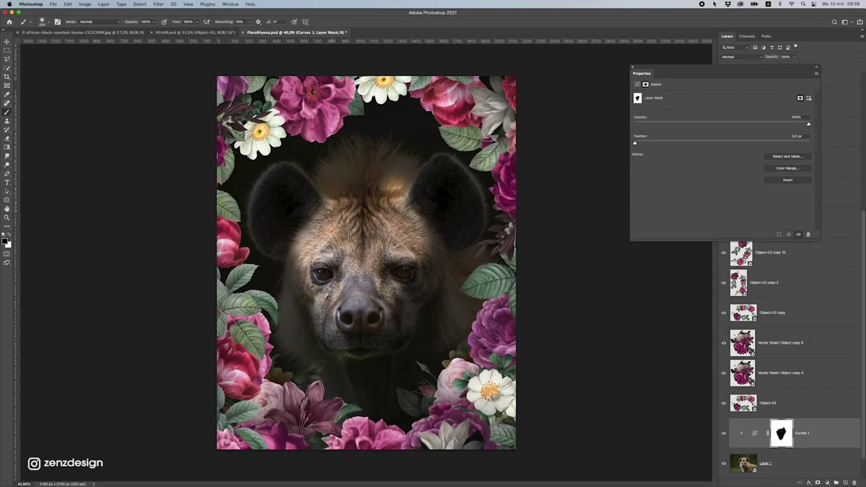
drag(353, 324, 365, 307)
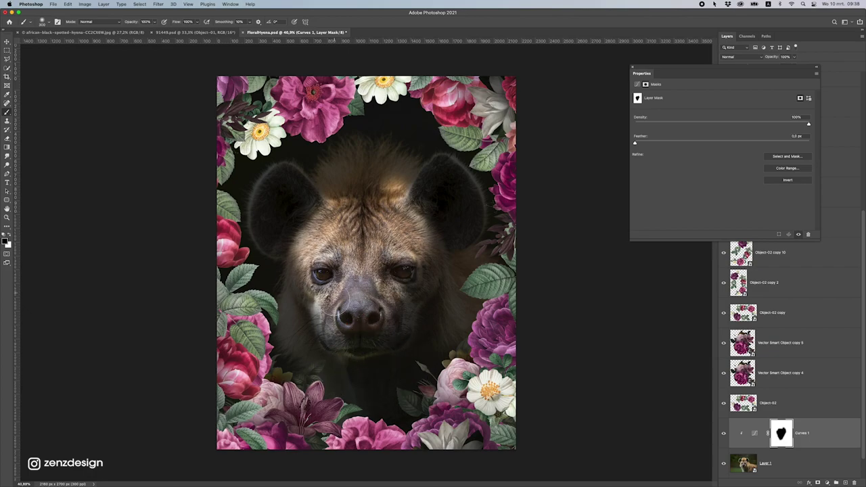
drag(302, 297, 308, 209)
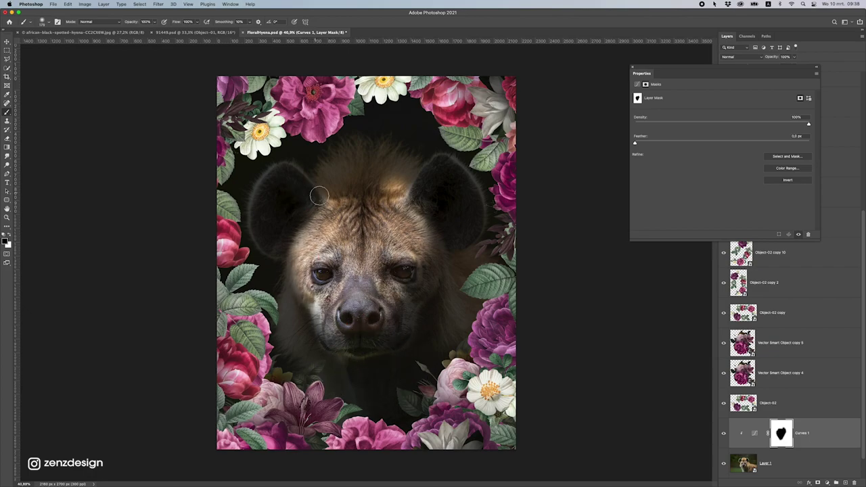
Paint the Curves 1 mask along both ear rims and the base of the hair tuft to restore their light.
mouse_move(277, 167)
mouse_down()
mouse_move(249, 206)
mouse_move(268, 234)
mouse_up()
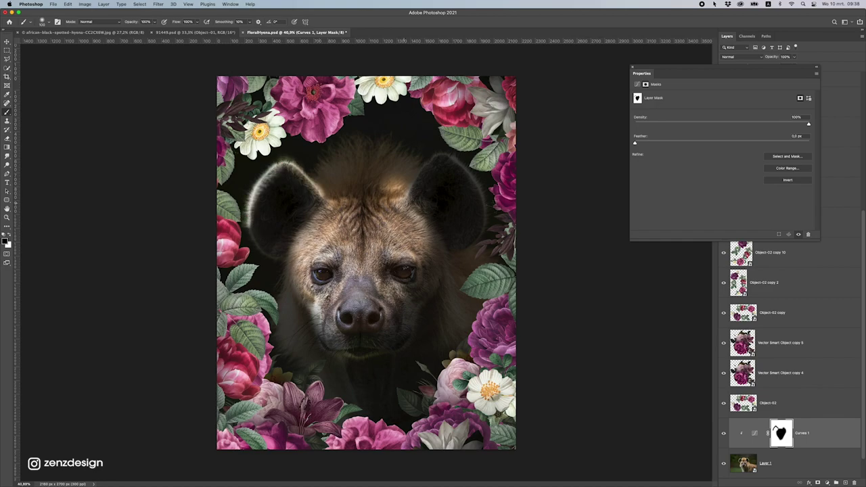
key(super+z)
scroll(283, 184, down, 5)
scroll(365, 251, up, 5)
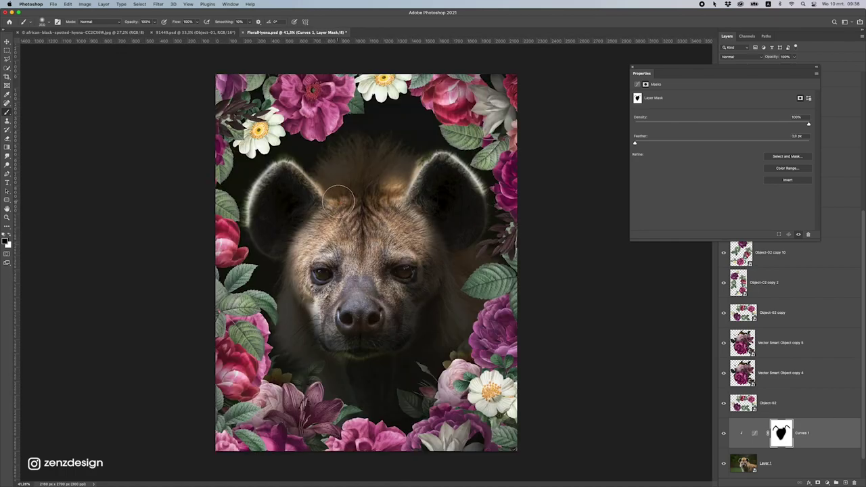
drag(337, 199, 400, 195)
scroll(370, 253, down, 2)
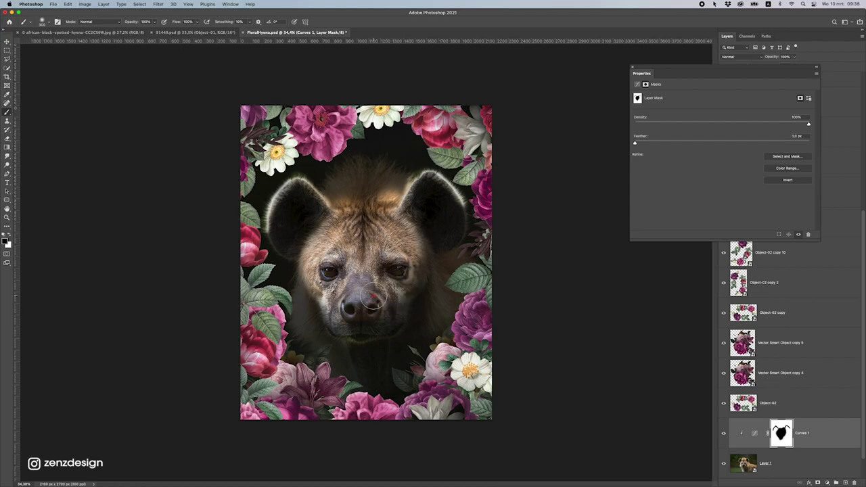
click(632, 67)
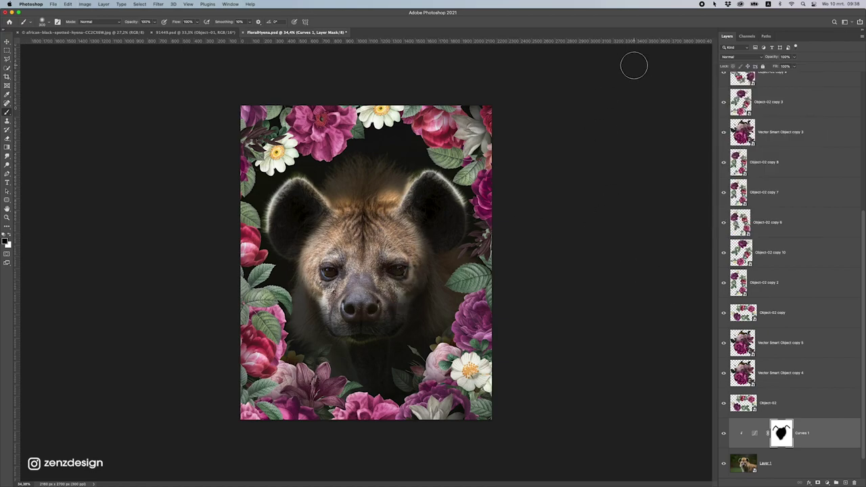
Try to darken the photo further by lowering the white point output of Curves 1, and undo the change.
scroll(353, 260, up, 8)
scroll(690, 309, down, 9)
double_click(755, 433)
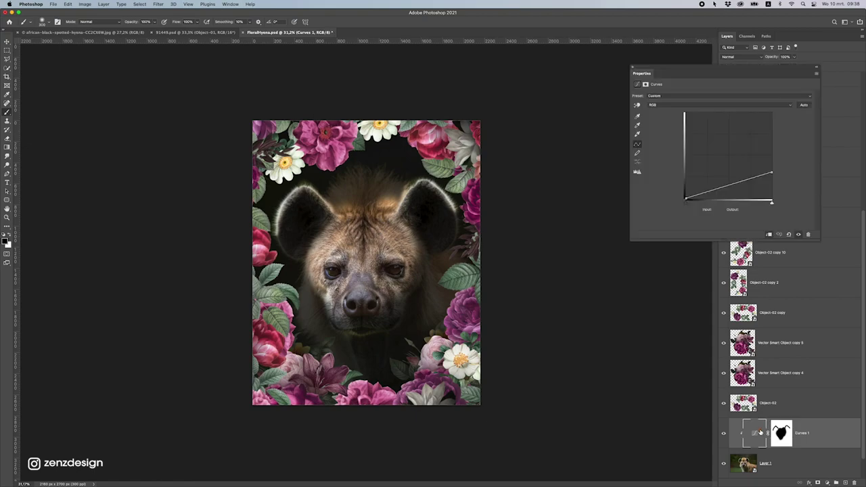
drag(773, 179, 775, 191)
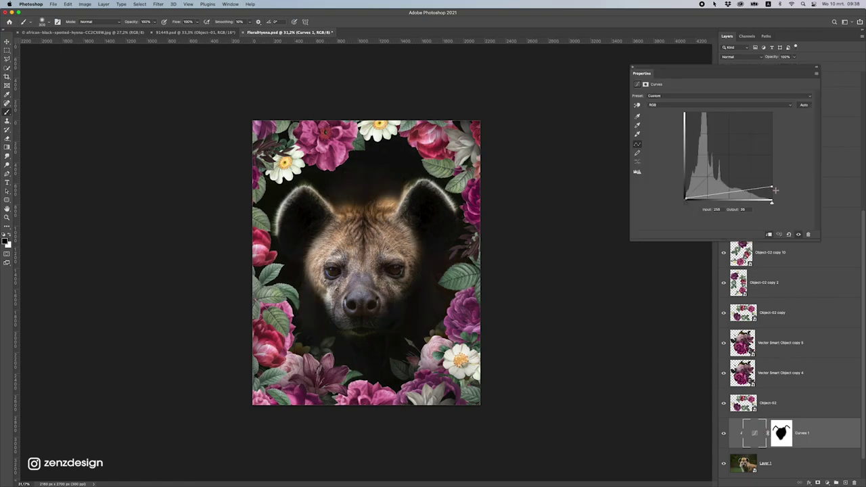
key(super+z)
scroll(416, 283, up, 3)
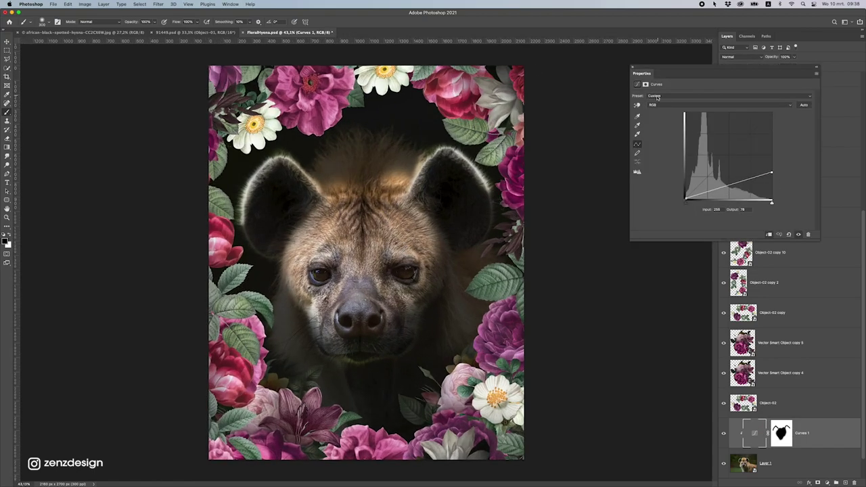
click(634, 72)
Create a clipped 50% gray layer in Overlay mode directly above Curves 1.
click(844, 482)
right_click(773, 402)
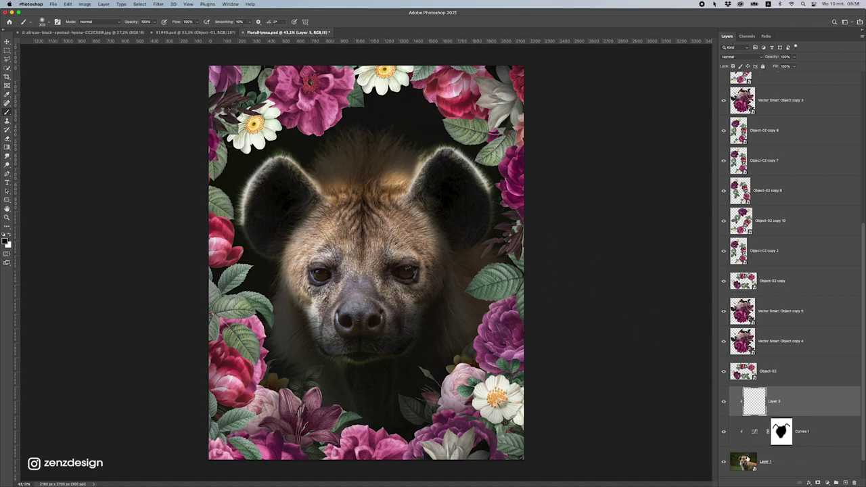
click(68, 4)
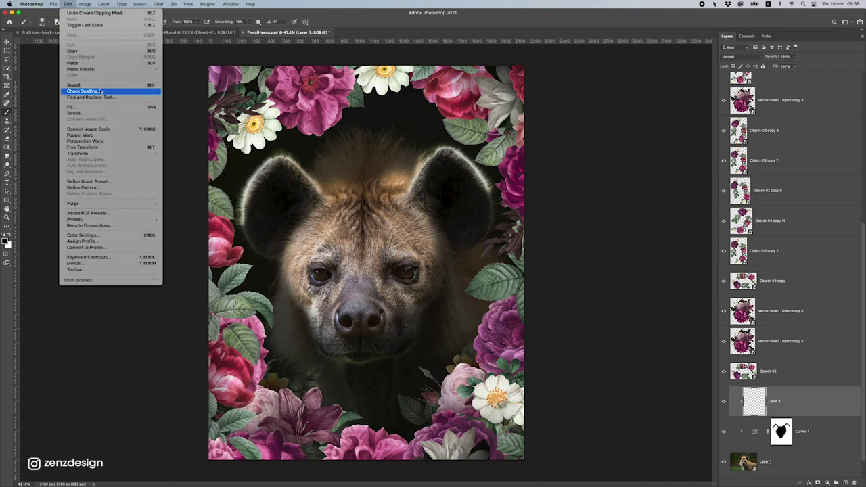
click(92, 109)
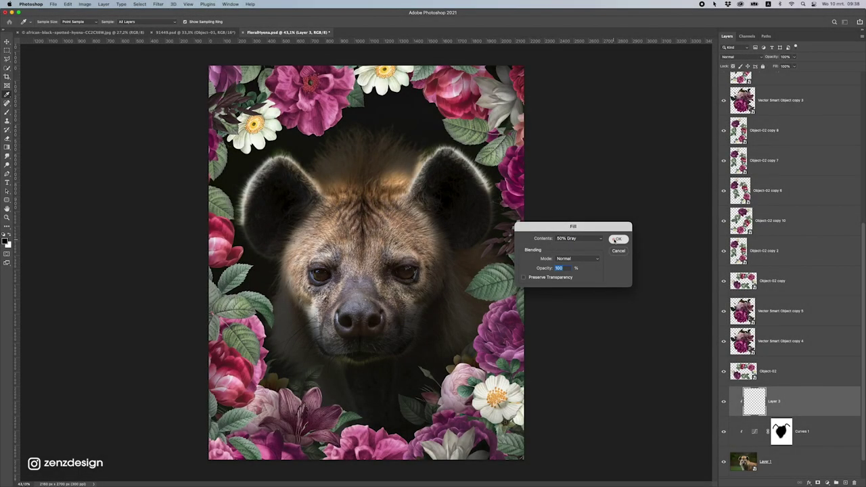
click(617, 239)
click(730, 56)
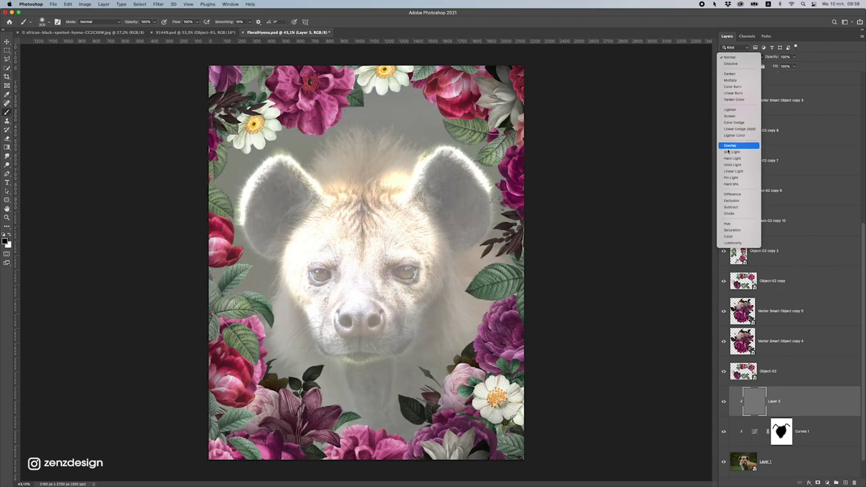
click(729, 145)
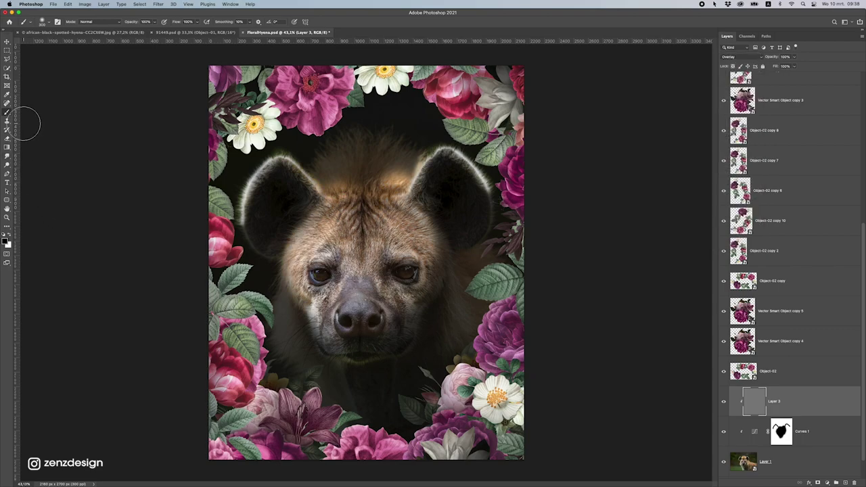
Burn the hair tuft and the fur around the face on the gray layer, using Highlights range and 38% exposure.
click(8, 165)
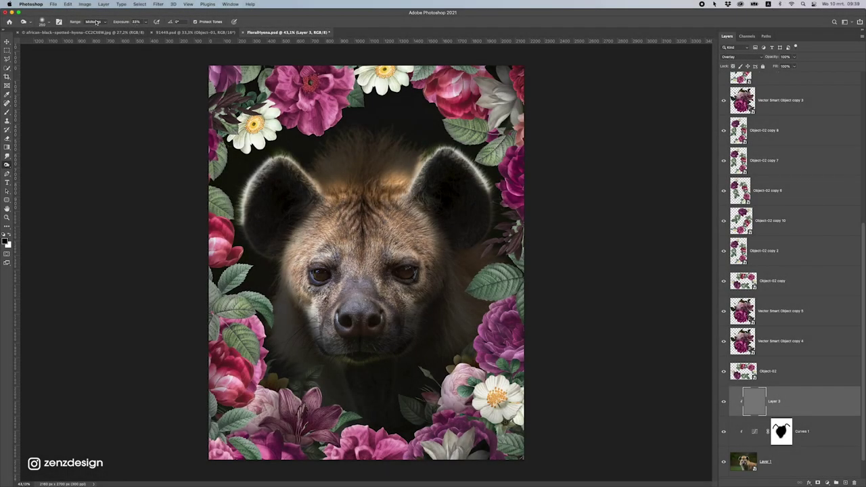
click(96, 22)
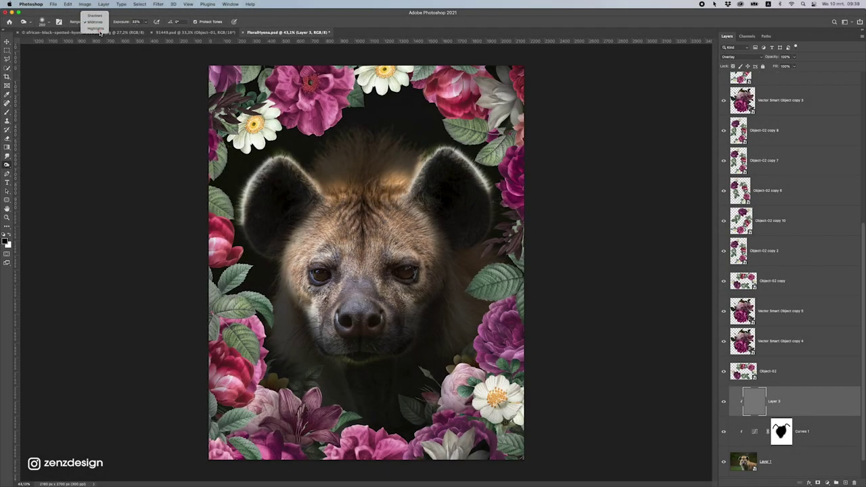
click(99, 28)
click(146, 21)
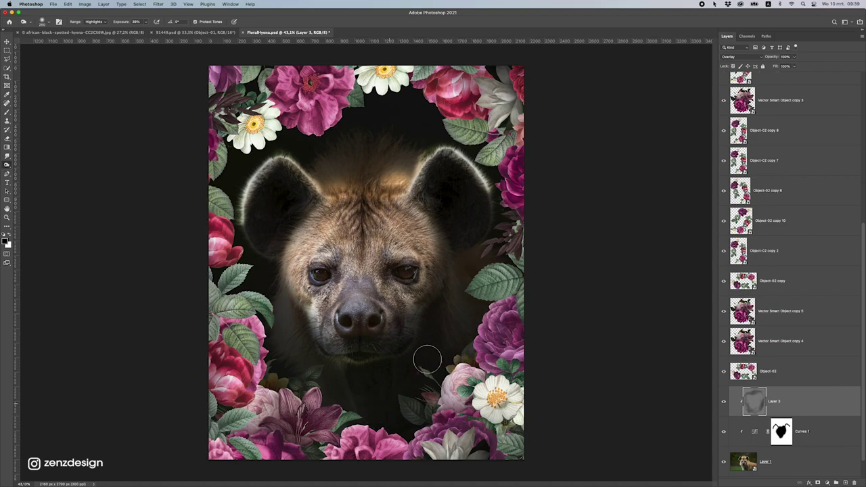
Toggle the gray Overlay layer's visibility to compare the portrait with and without the burning.
scroll(395, 344, down, 2)
click(723, 402)
click(724, 402)
click(724, 402)
click(724, 401)
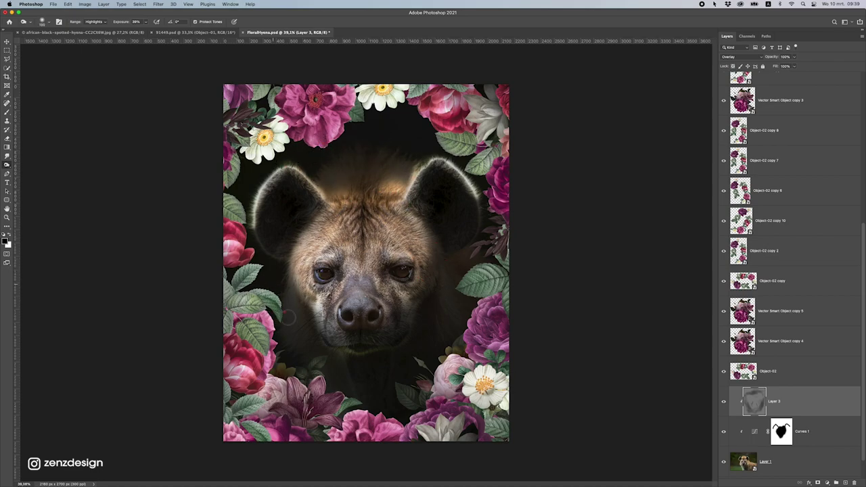
scroll(316, 308, down, 10)
scroll(317, 308, up, 10)
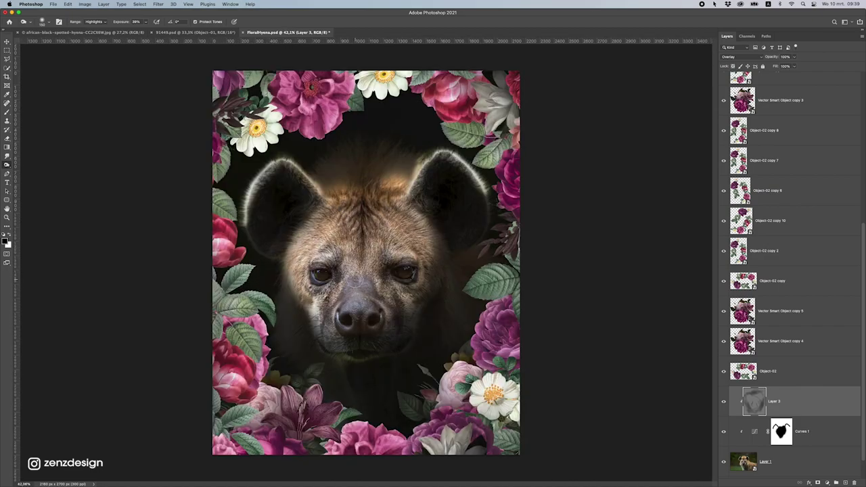
Burn the outer fur and the top of the hair tuft with the range set to Midtones and exposure at 18%.
click(95, 21)
click(93, 14)
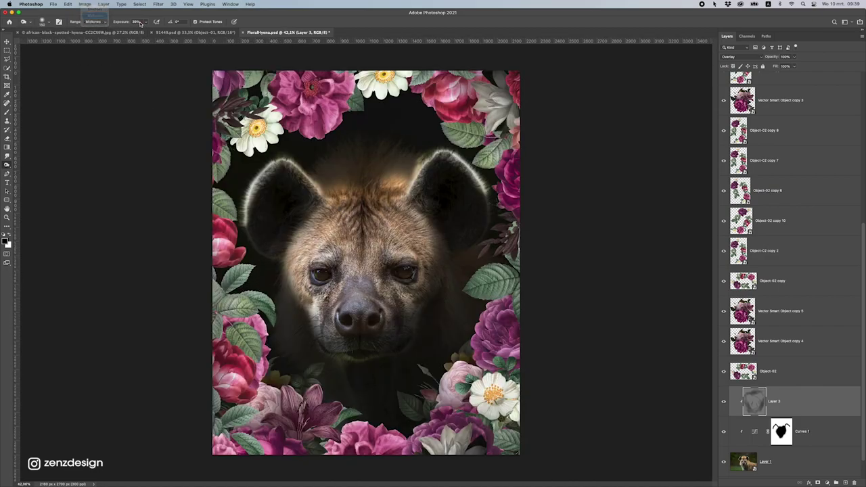
click(138, 11)
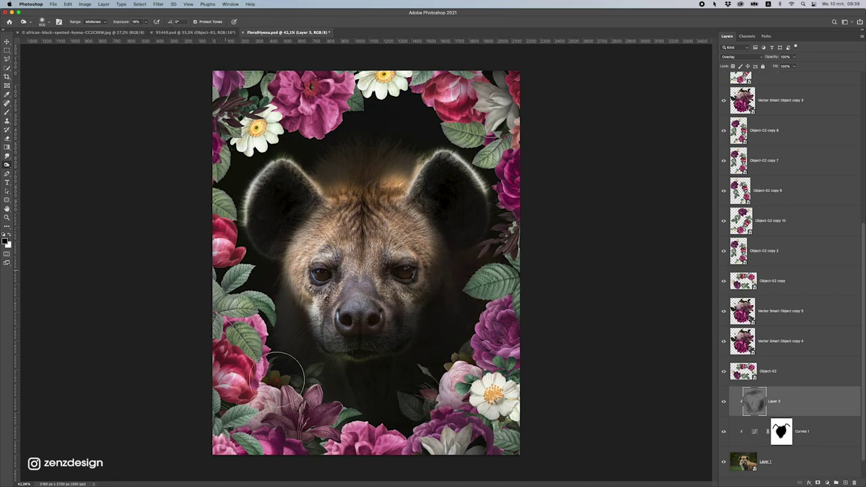
key(bracketleft)
key(bracketleft)
key(bracketleft)
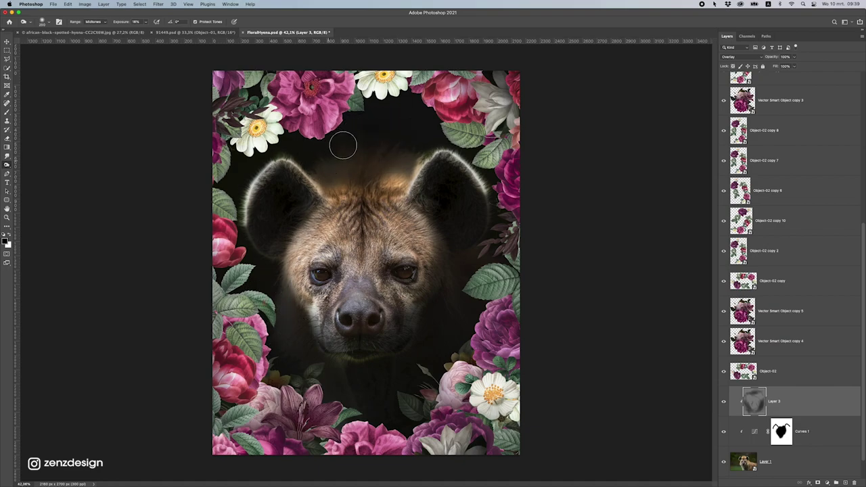
Reduce the Burn brush to 125 px and darken the fur beneath the jaw and beside the cheeks.
key(bracketleft)
key(bracketleft)
key(bracketleft)
key(bracketleft)
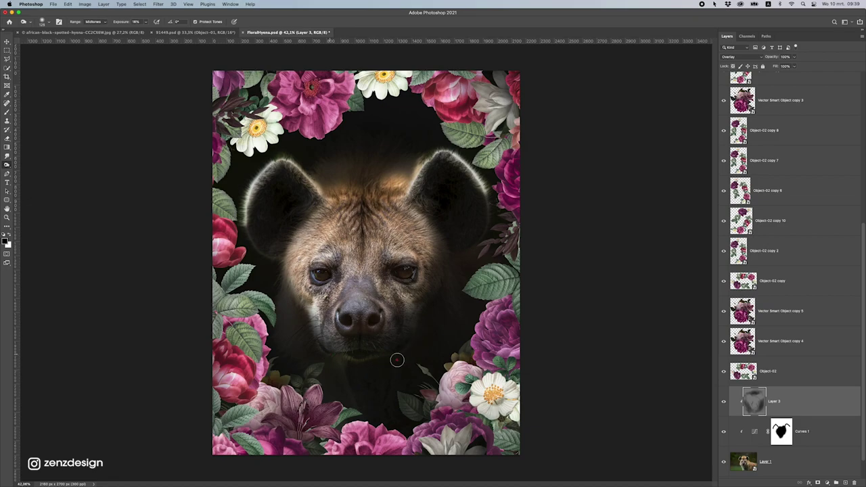
scroll(350, 329, down, 10)
scroll(352, 330, up, 10)
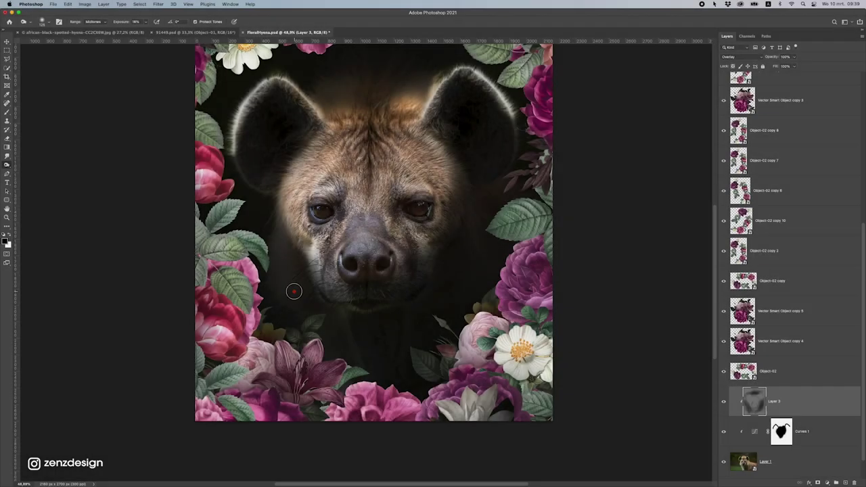
Target the Curves 1 mask with the Brush tool and fit the whole portrait in view.
click(779, 431)
click(6, 112)
key(super+0)
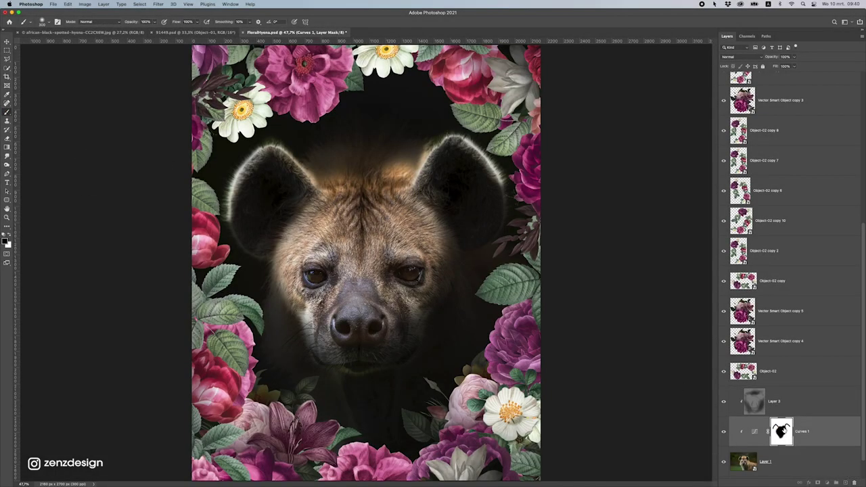
Try to lighten the neck fur by painting black on the Curves 1 mask at 100% brush opacity.
mouse_move(287, 347)
mouse_down()
mouse_move(322, 410)
mouse_move(315, 407)
mouse_up()
key(super+z)
mouse_move(257, 401)
mouse_down()
mouse_move(280, 309)
mouse_move(274, 317)
mouse_move(284, 341)
mouse_up()
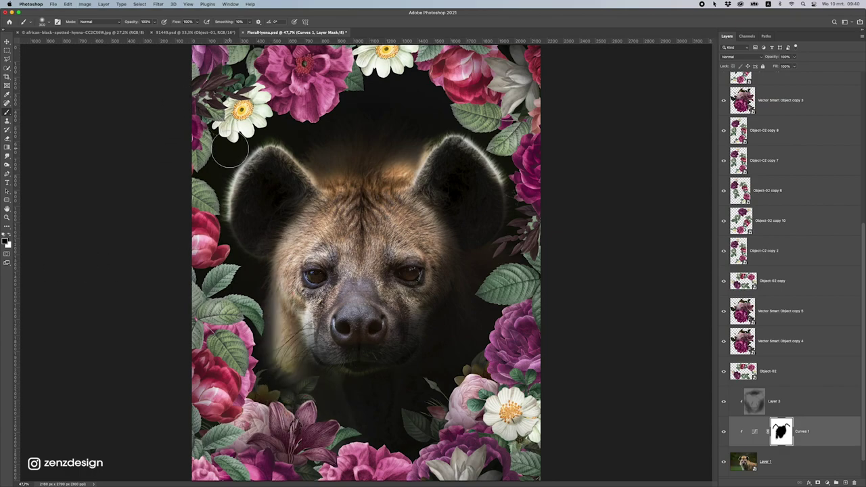
key(super+z)
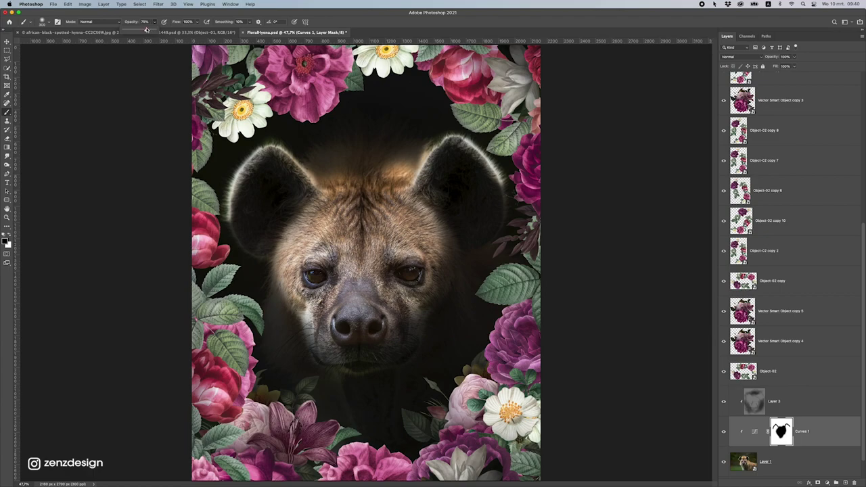
Lower the brush opacity to 37% and paint the Curves 1 mask over the neck fur to lighten it subtly.
click(159, 8)
click(134, 12)
drag(309, 378, 285, 445)
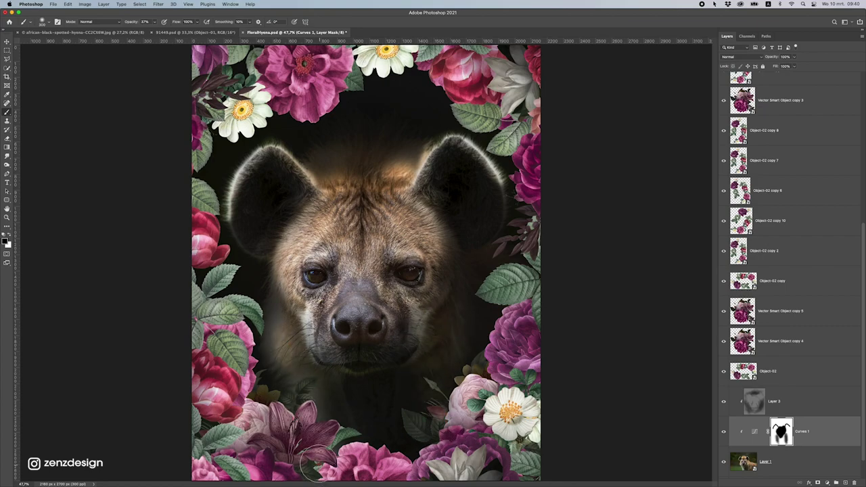
Reduce the brush size and paint the Curves 1 mask around the muzzle and mouth to lighten the fur slightly.
scroll(352, 431, down, 5)
key(super+0)
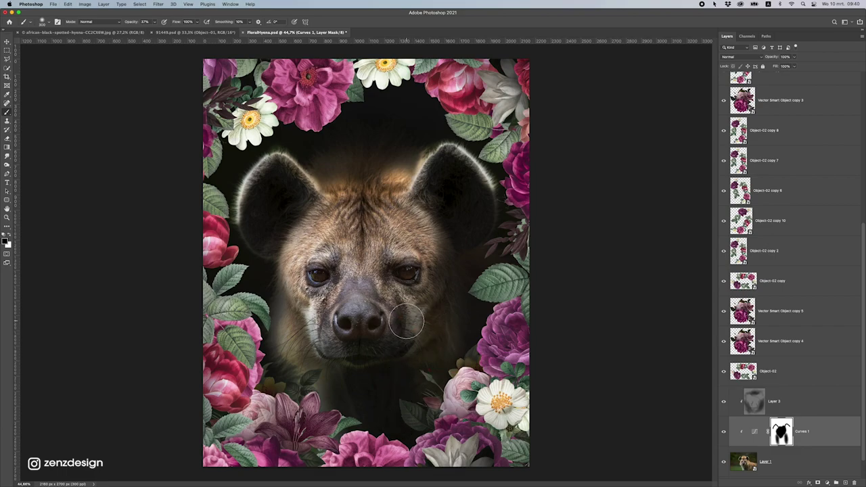
key(bracketleft)
key(bracketleft)
key(bracketleft)
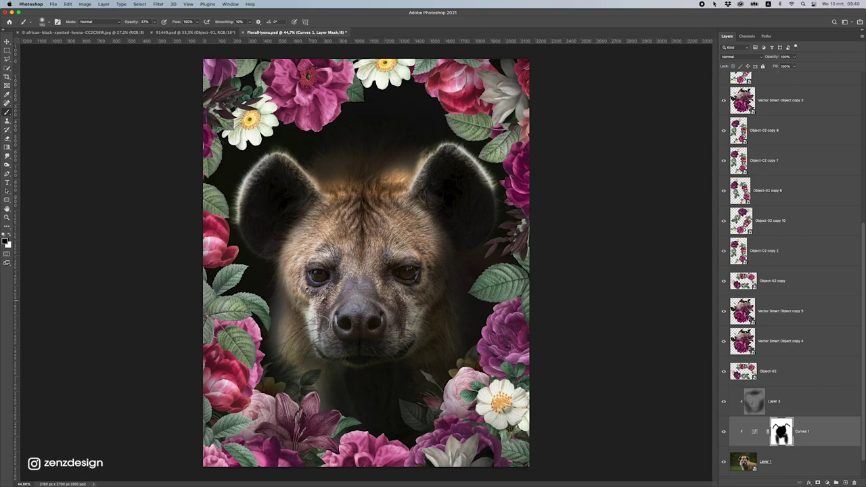
scroll(423, 297, down, 5)
scroll(425, 293, up, 5)
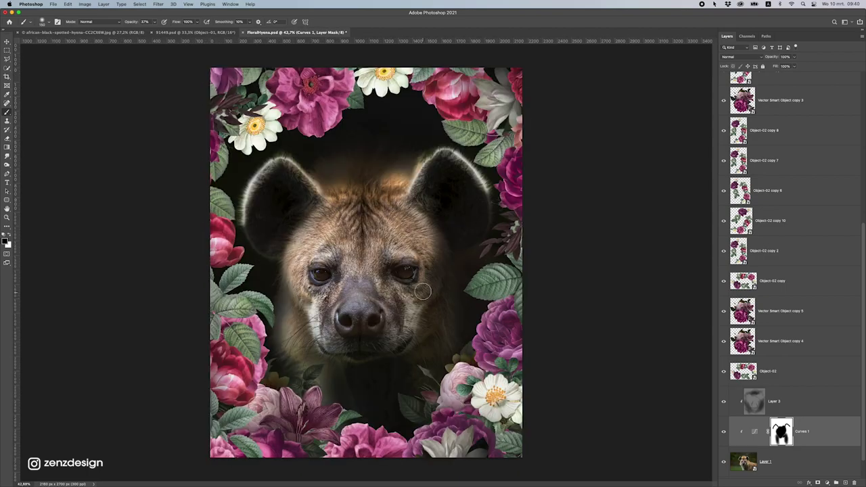
Paint the Curves 1 mask over the upper forehead and enlarge the brush to 250 px.
mouse_move(331, 213)
mouse_down()
mouse_move(357, 177)
mouse_move(378, 184)
mouse_move(358, 183)
mouse_up()
key(bracketright)
key(bracketright)
key(bracketright)
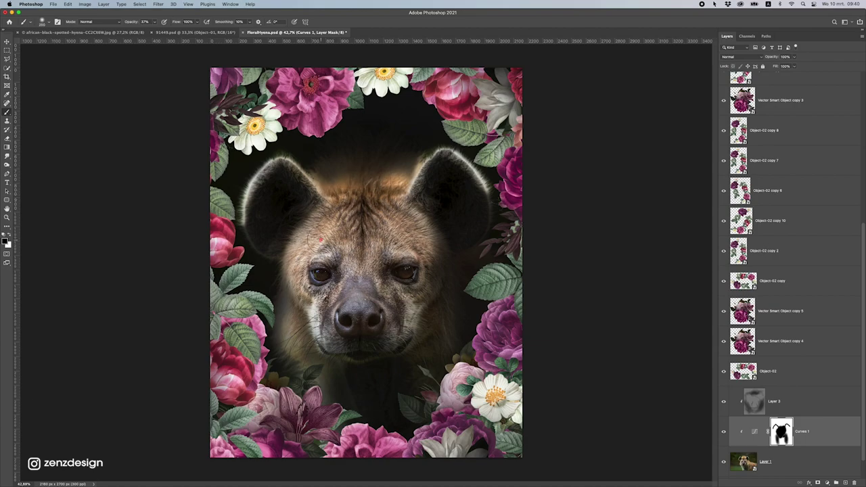
scroll(321, 238, down, 5)
scroll(285, 241, up, 5)
Target Layer 3 with the Burn tool, setting its range to Shadows and its exposure to 8%.
click(5, 43)
click(785, 402)
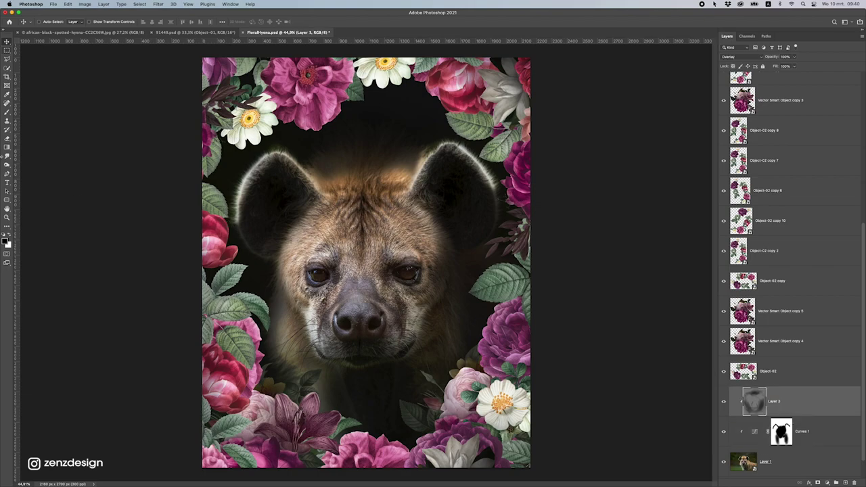
right_click(7, 148)
right_click(7, 164)
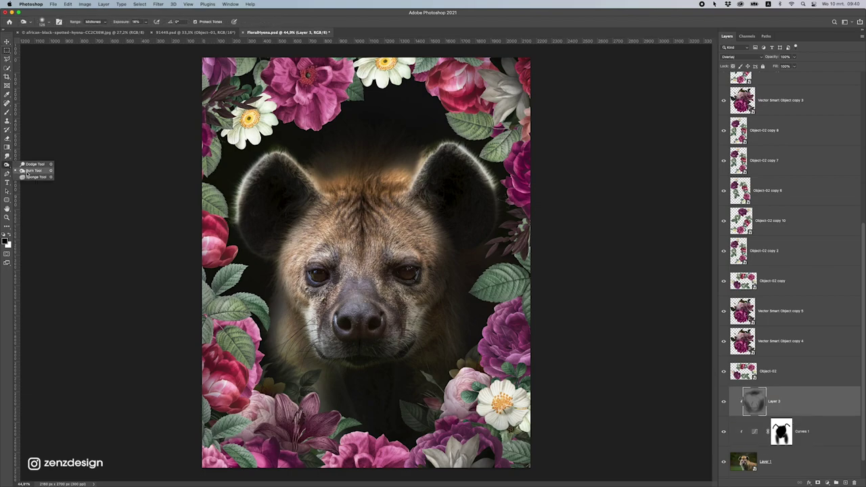
click(16, 172)
click(724, 404)
click(93, 21)
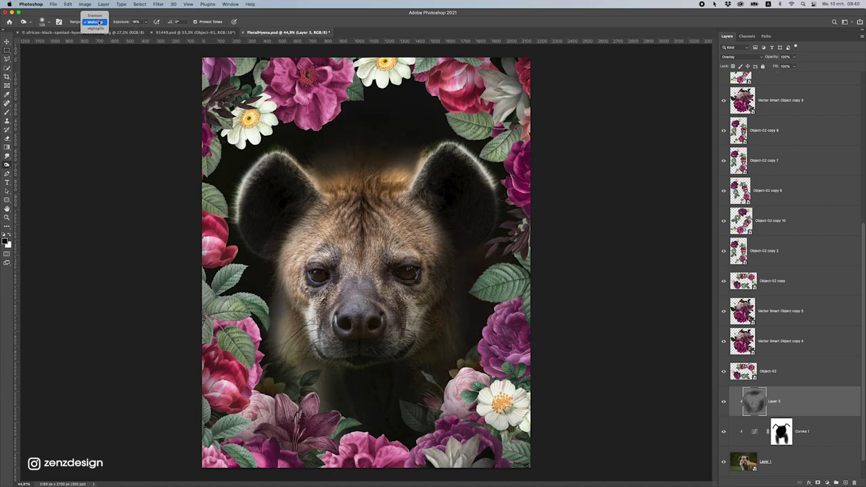
click(93, 13)
click(145, 24)
click(153, 14)
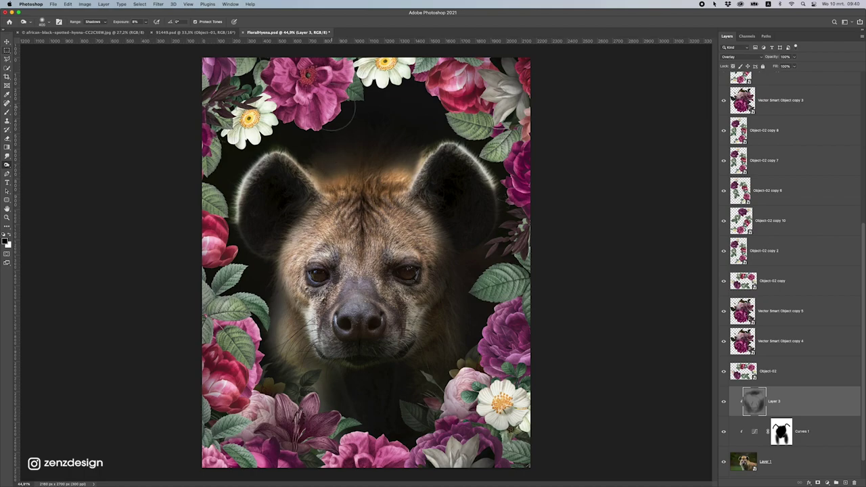
Burn the shadows on Layer 3 around the forehead and the top of the head.
key(bracketleft)
key(bracketleft)
key(bracketleft)
scroll(393, 365, down, 5)
key(super+0)
scroll(338, 155, down, 3)
scroll(330, 160, up, 3)
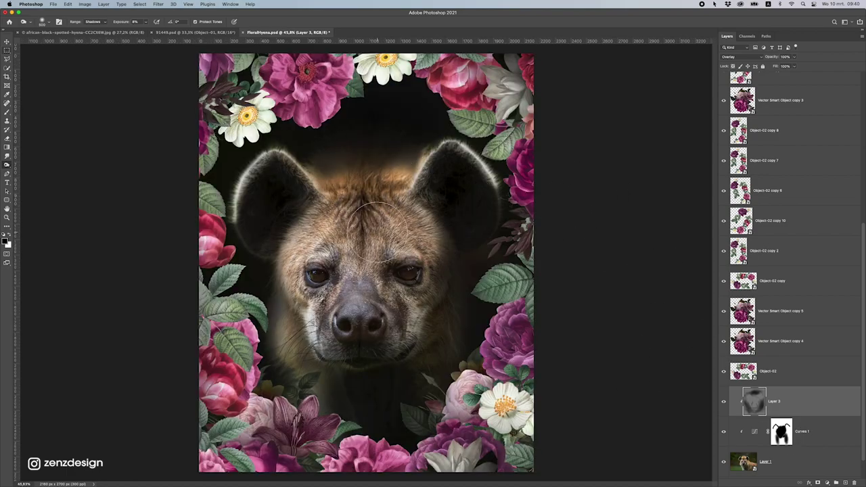
Compare the portrait with and without Layer 3, and save the document.
click(722, 403)
click(722, 402)
scroll(291, 141, down, 3)
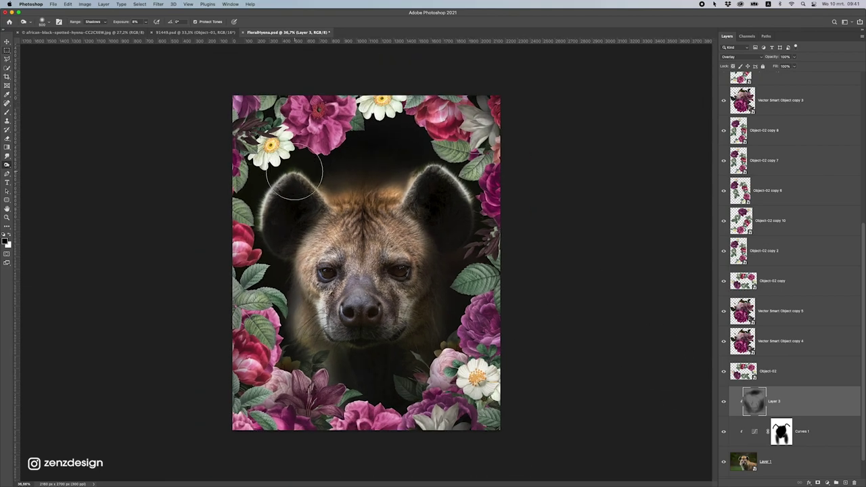
scroll(318, 174, up, 2)
drag(5, 35, 7, 36)
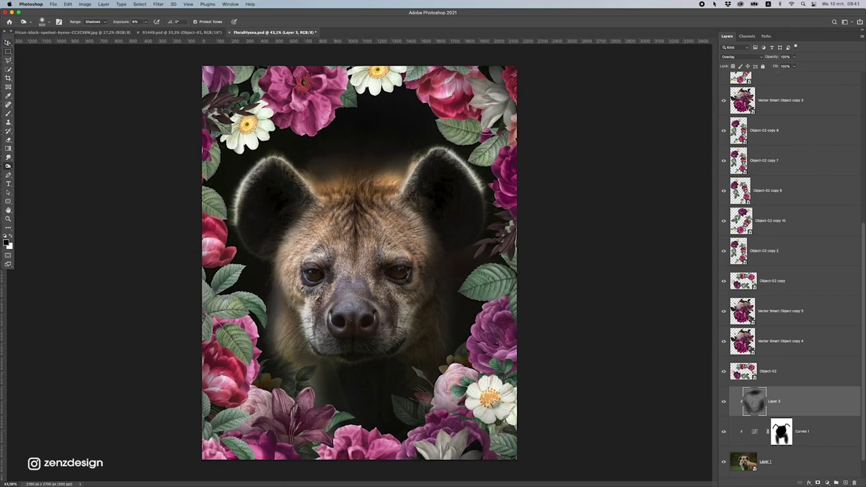
key(ctrl+s)
click(9, 40)
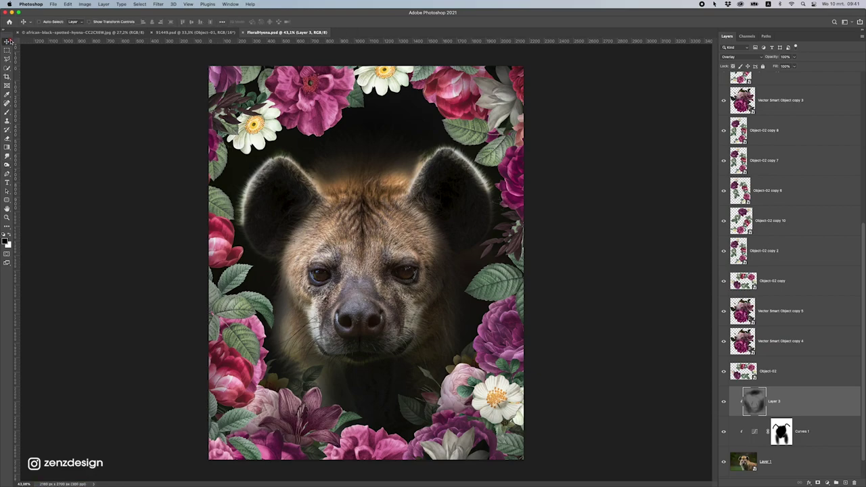
Group all flower layers from Vector Smart Object copy 2 down to Object-02, and compare the portrait with and without the group.
scroll(792, 109, up, 5)
click(786, 111)
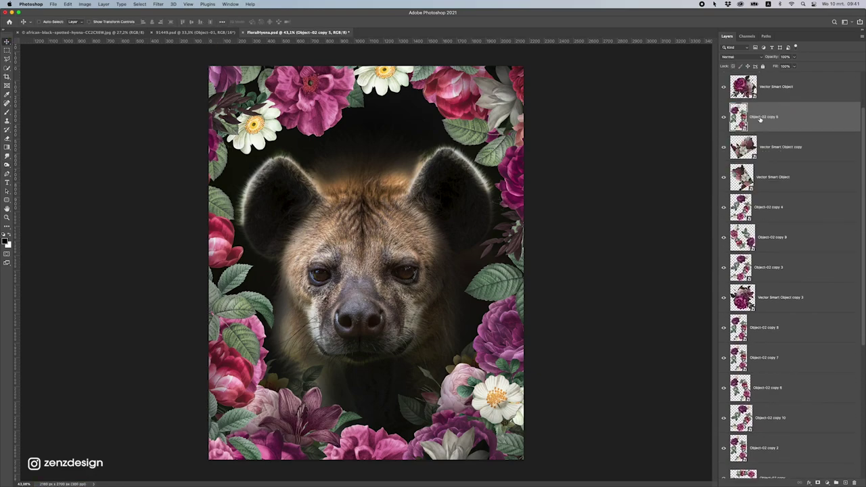
click(781, 100)
scroll(770, 123, up, 2)
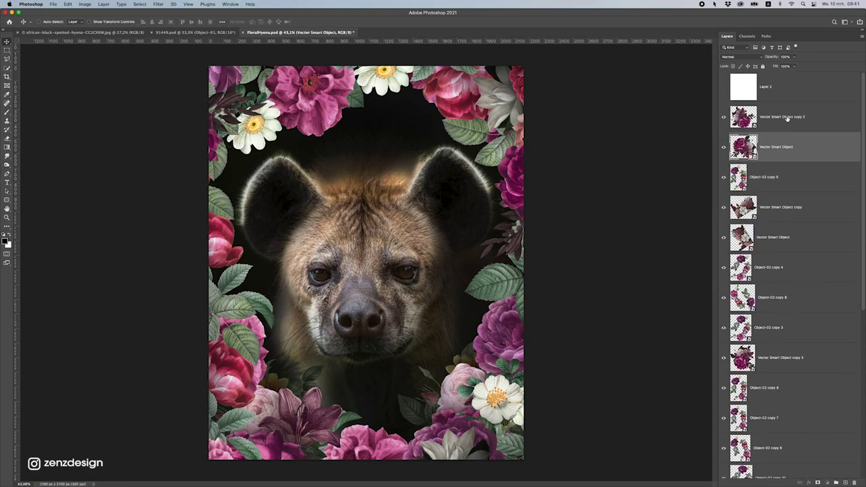
click(787, 118)
scroll(794, 378, down, 10)
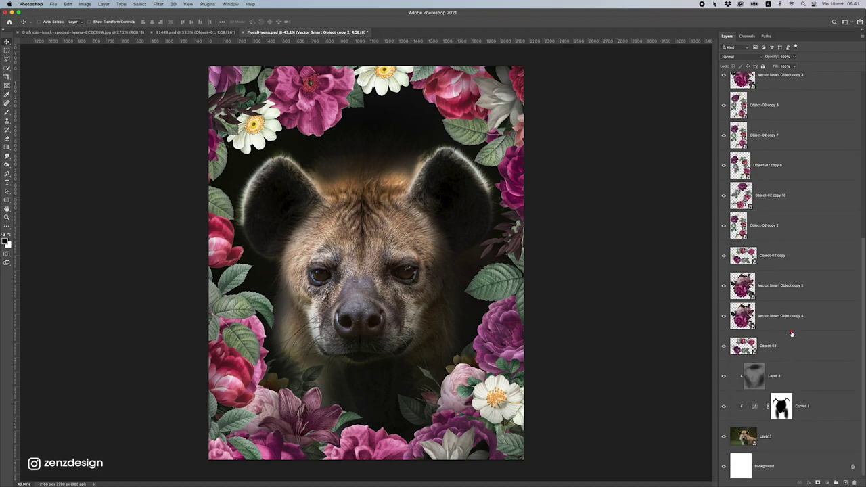
shift+click(788, 351)
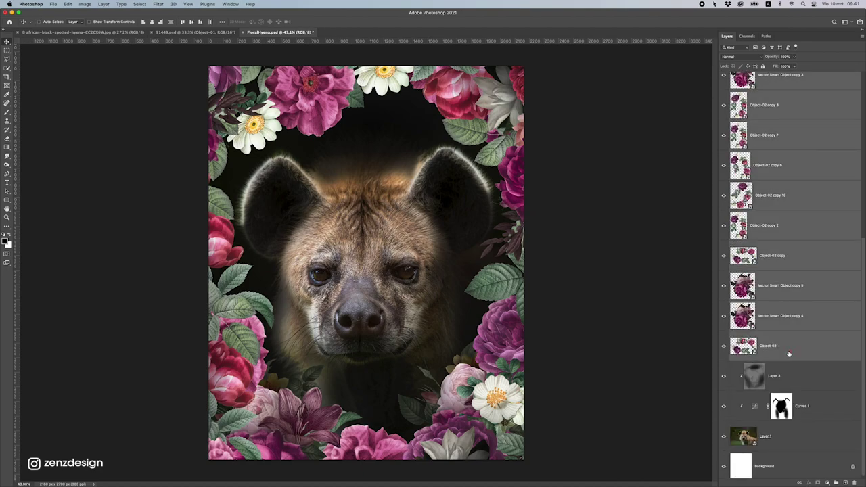
key(ctrl+g)
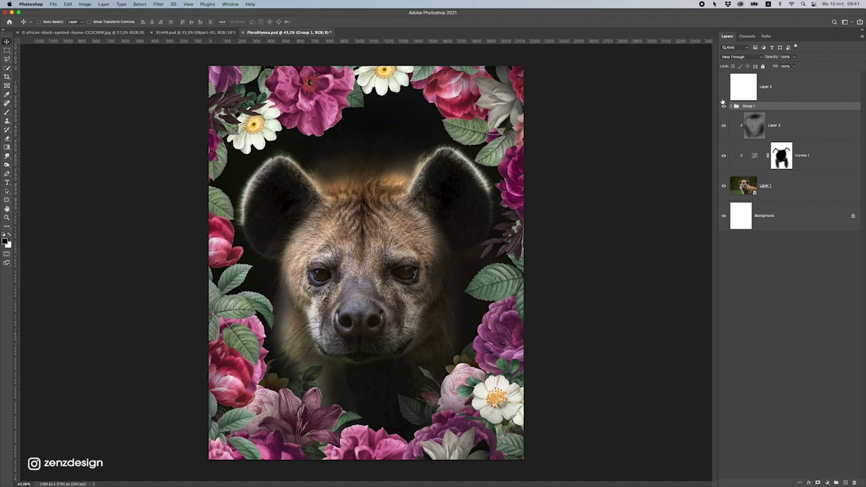
click(724, 106)
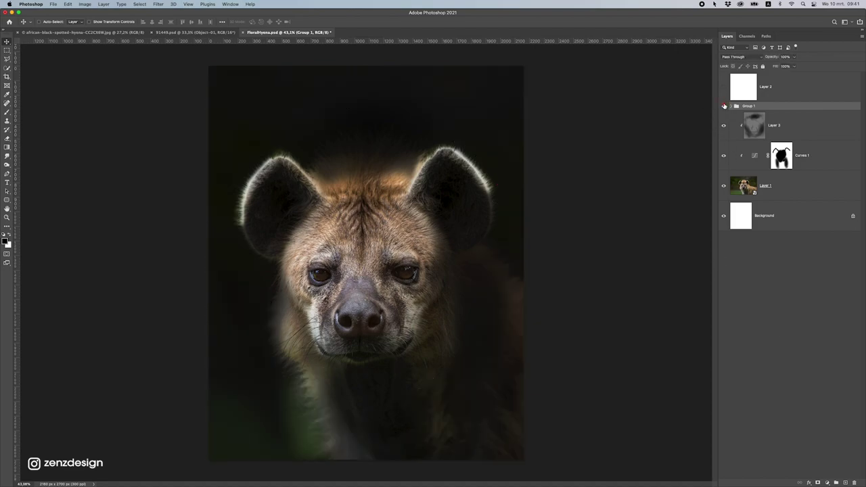
click(724, 106)
scroll(391, 311, down, 5)
scroll(392, 309, up, 5)
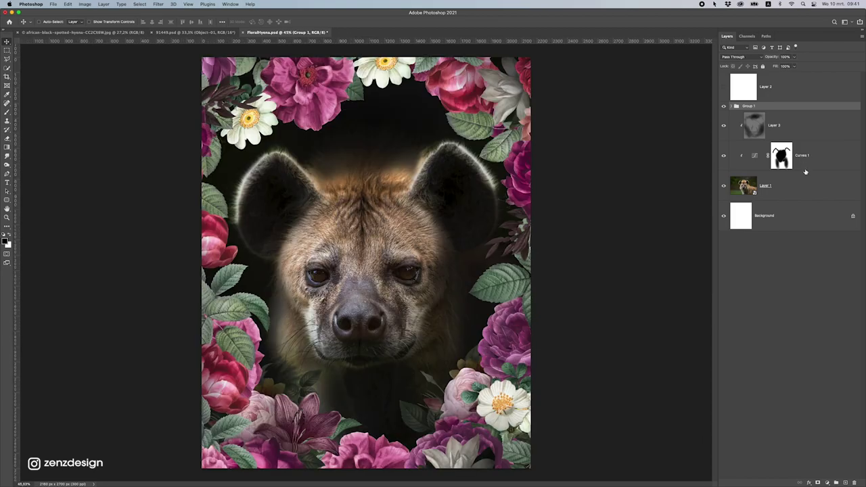
Add a Curves adjustment clipped to Group 1 and lower its white point strongly to darken all the flowers.
click(827, 483)
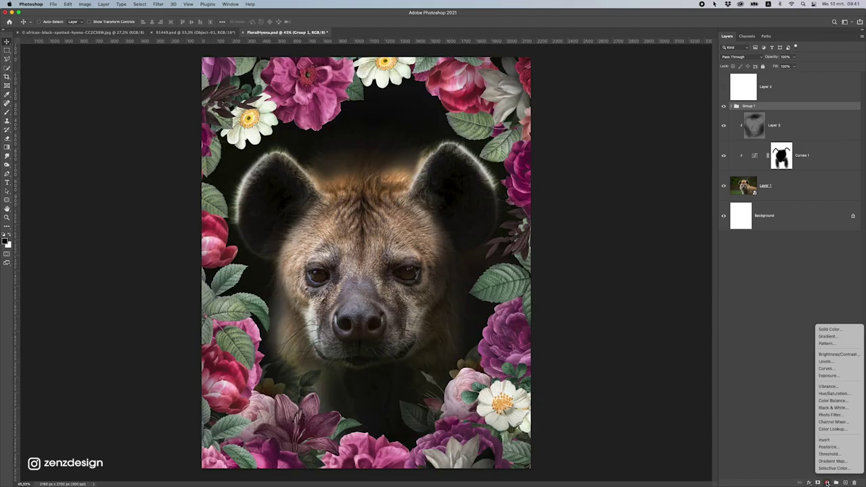
click(833, 370)
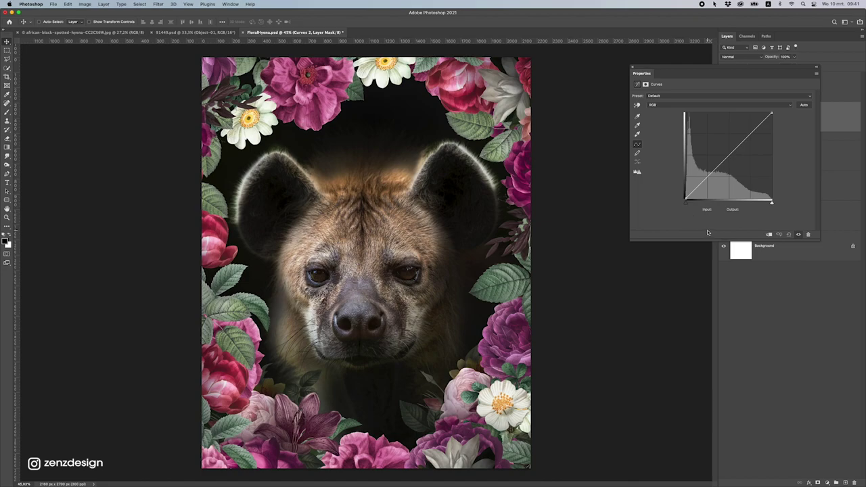
drag(772, 114, 808, 184)
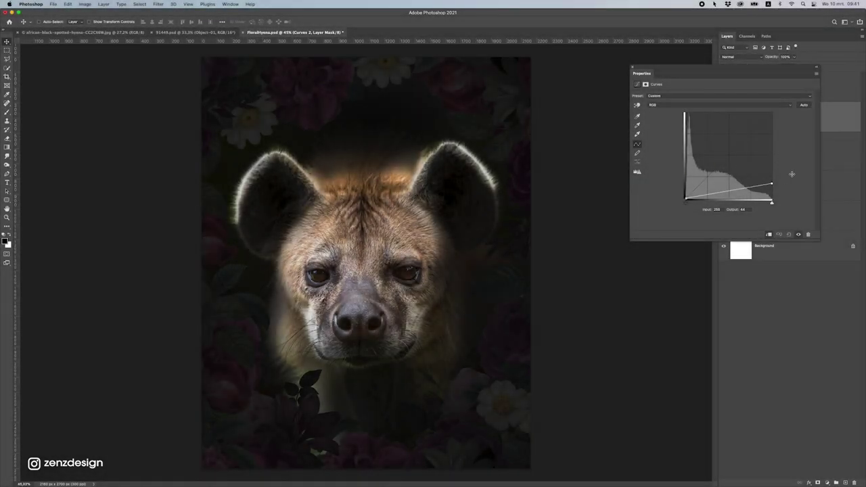
mouse_move(770, 184)
mouse_down()
mouse_move(769, 174)
mouse_move(774, 180)
mouse_up()
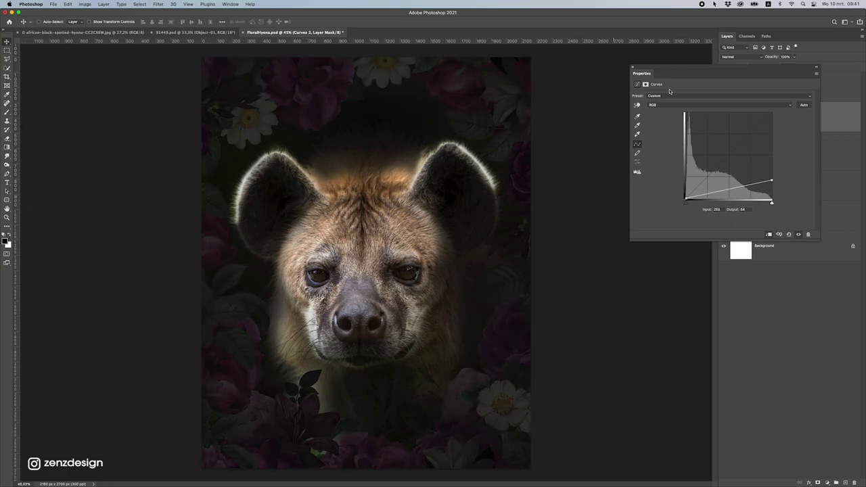
click(634, 66)
Enlarge the Brush to 800 px, make a first black stroke over the top flowers on the Curves 2 mask, and raise the opacity to 100%.
click(5, 113)
key(bracketright)
key(bracketright)
key(bracketright)
key(bracketright)
key(bracketright)
key(bracketright)
mouse_move(355, 75)
mouse_down()
mouse_move(315, 96)
mouse_move(332, 120)
mouse_move(305, 149)
mouse_up()
key(0)
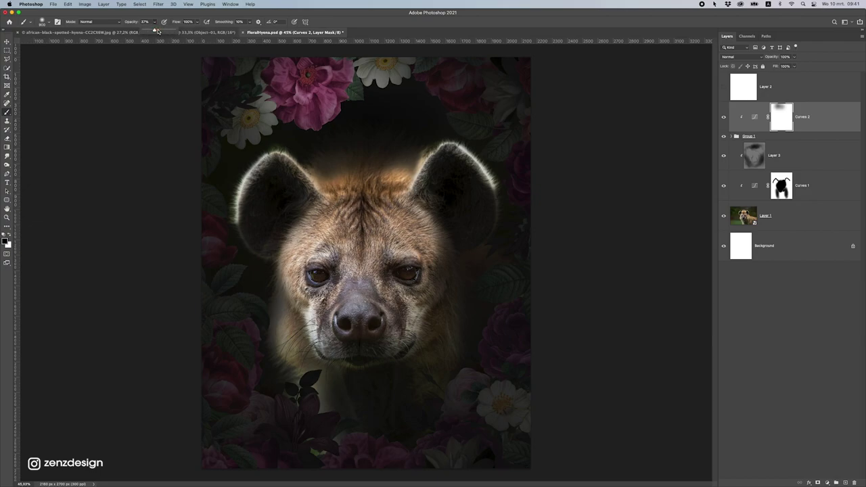
mouse_move(318, 92)
mouse_down()
mouse_move(337, 155)
mouse_move(280, 85)
mouse_move(349, 208)
mouse_up()
key(super+z)
key(super+z)
drag(242, 81, 384, 236)
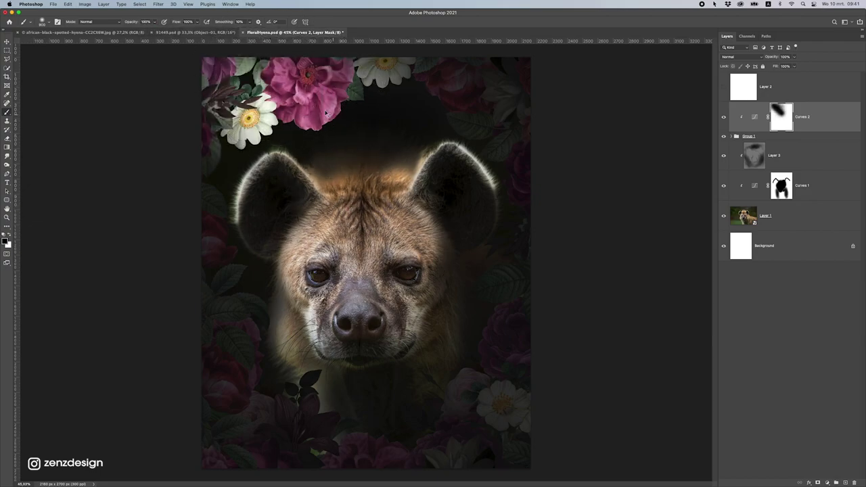
key(super+z)
Paint black on the Curves 2 mask to brighten the top-centre flowers and the flowers in both lower corners.
drag(331, 85, 378, 190)
drag(438, 83, 421, 91)
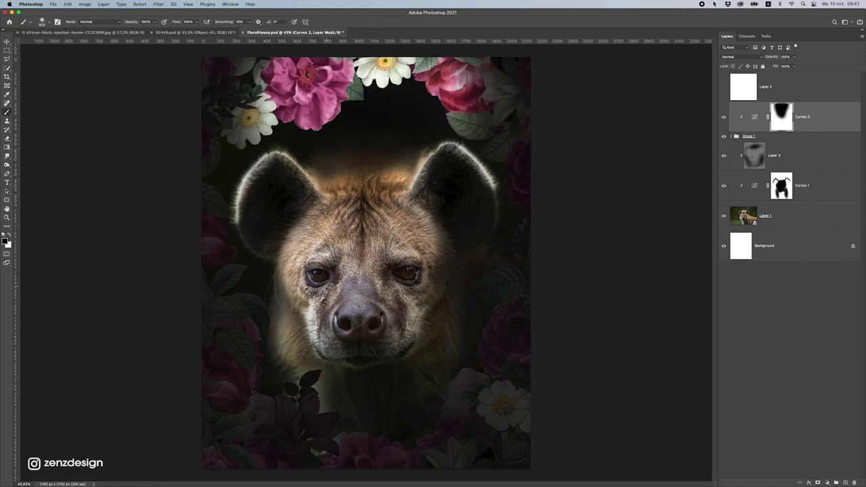
drag(298, 318, 155, 449)
drag(340, 162, 560, 460)
scroll(426, 290, down, 10)
scroll(387, 327, up, 10)
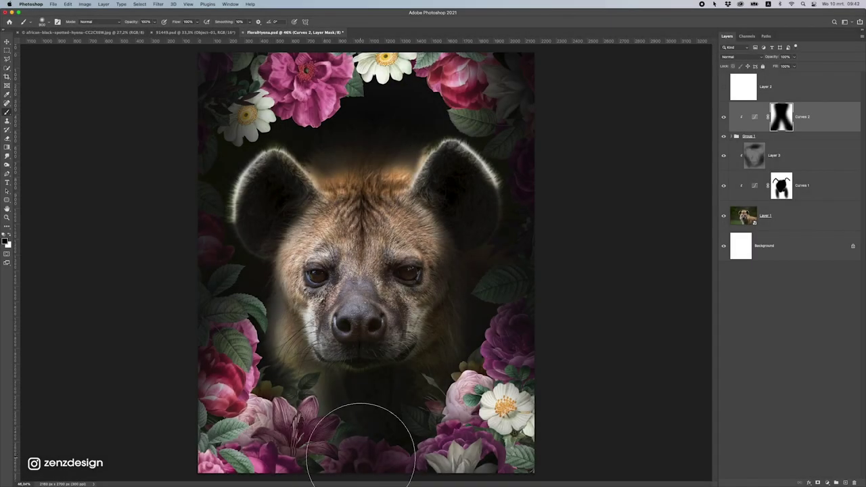
Extend the black areas of the Curves 2 mask upward over the flowers and leaves along both sides.
drag(223, 382, 227, 301)
key(super+z)
key(super+shift+z)
drag(501, 291, 489, 377)
key(super+z)
key(super+shift+z)
Brighten the flowers in both upper corners on the Curves 2 mask and check the effect of the Curves 2 layer.
scroll(431, 345, down, 5)
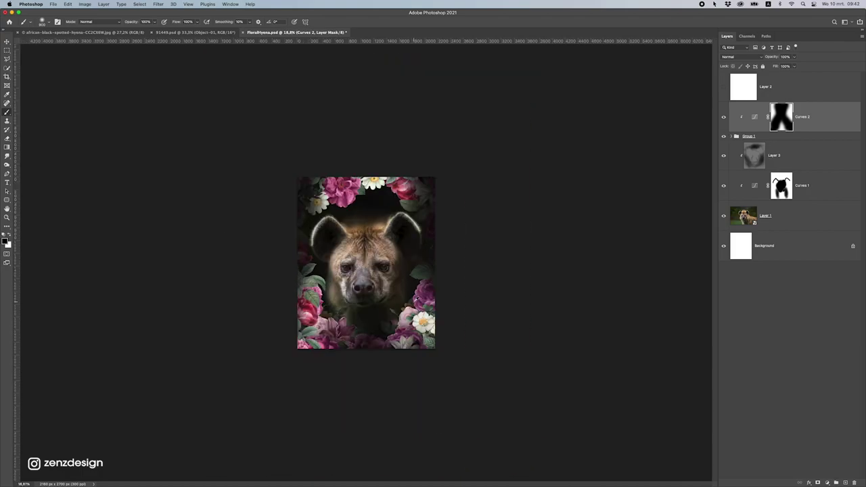
scroll(399, 290, up, 5)
scroll(284, 158, up, 3)
mouse_move(241, 117)
mouse_down()
mouse_move(179, 73)
mouse_move(188, 90)
mouse_move(349, 150)
mouse_move(465, 83)
mouse_move(459, 99)
mouse_move(407, 131)
mouse_move(449, 95)
mouse_move(462, 102)
mouse_move(433, 124)
mouse_move(521, 155)
mouse_up()
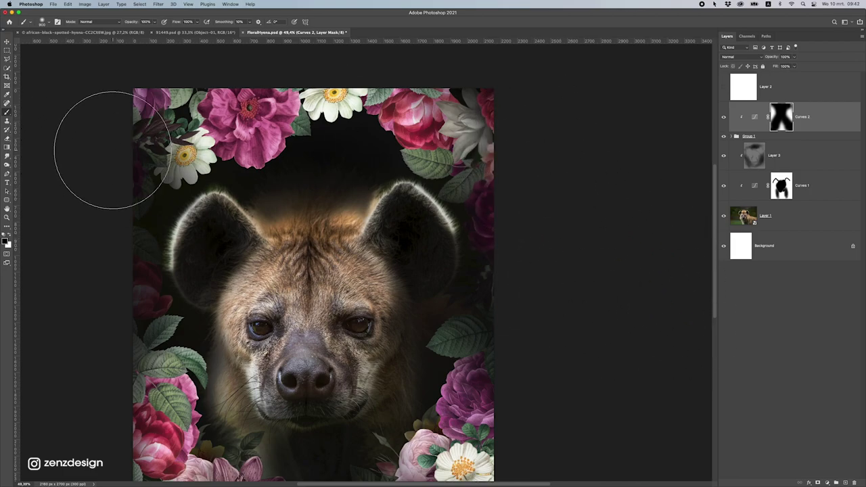
scroll(271, 299, down, 5)
scroll(212, 361, up, 3)
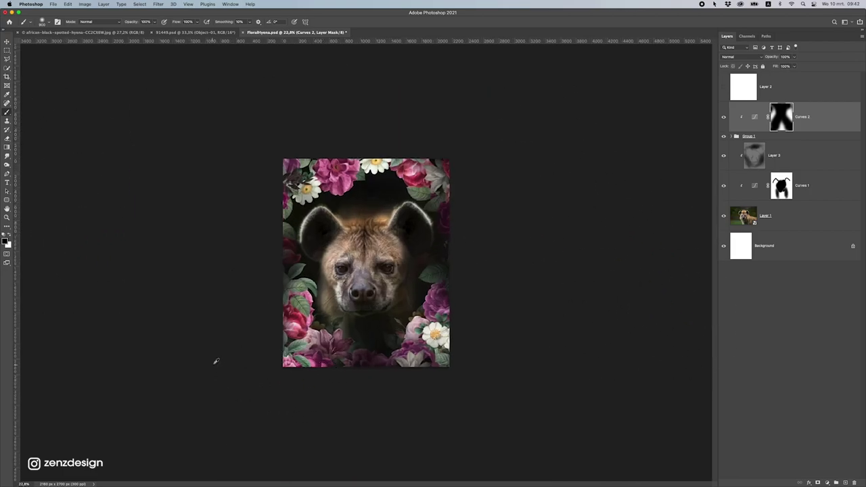
scroll(186, 296, down, 4)
scroll(436, 219, up, 4)
click(724, 116)
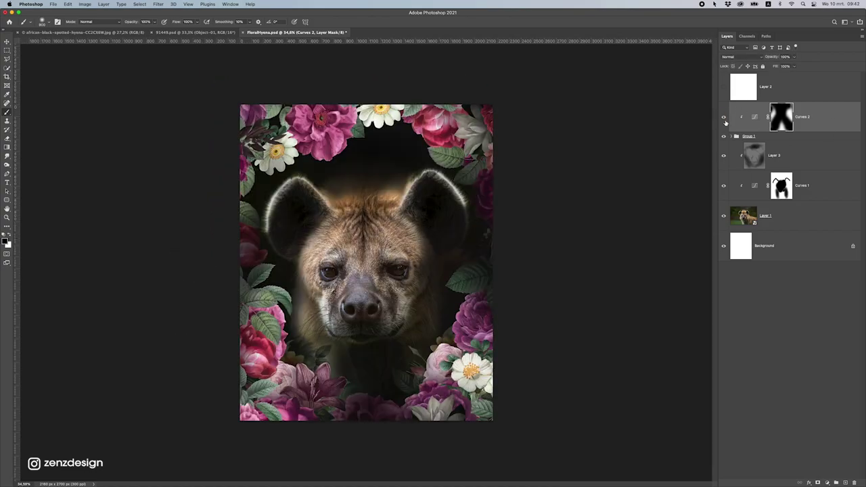
Duplicate Group 1, hide the original group, and merge the copy into a single flower layer.
click(777, 133)
click(764, 137)
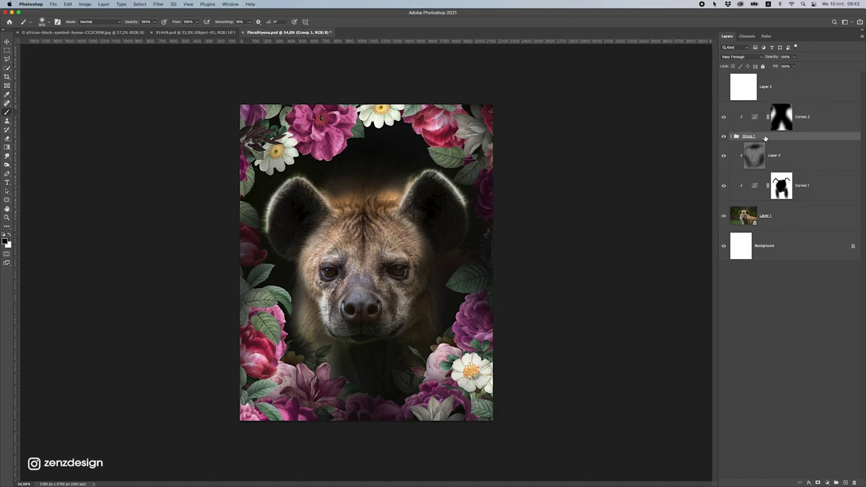
key(super+j)
click(731, 145)
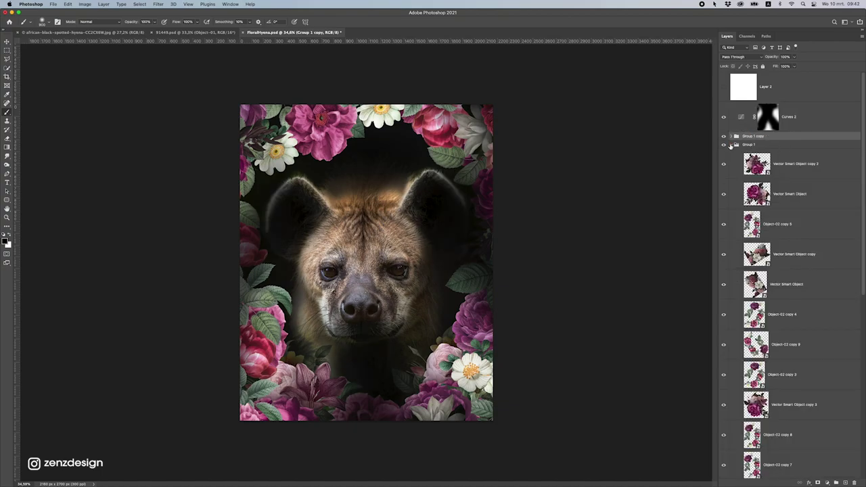
click(731, 145)
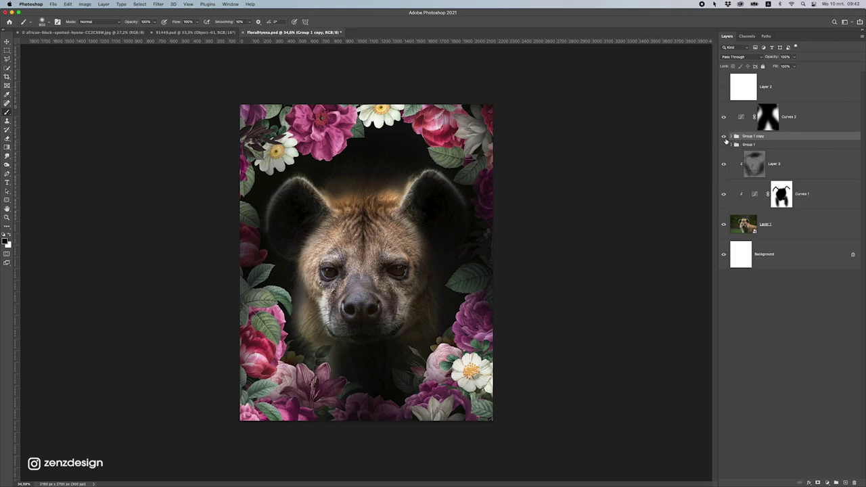
key(super+e)
click(725, 148)
click(726, 147)
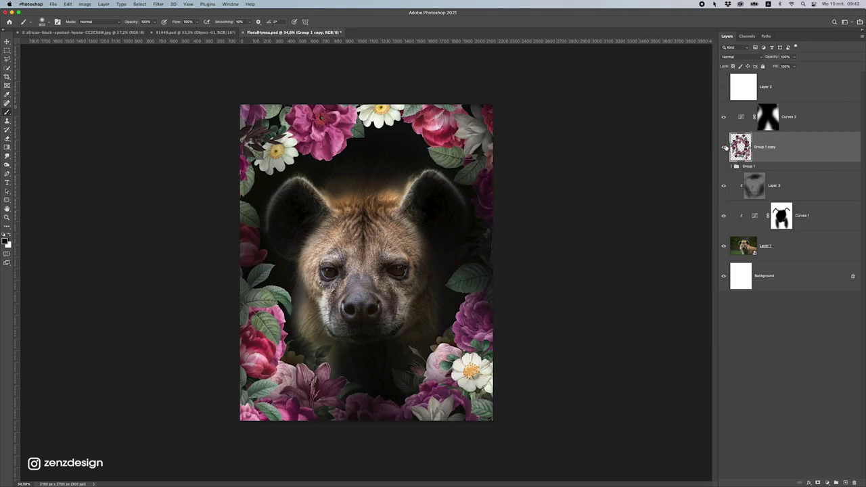
Clip the Curves 2 adjustment to the merged flower layer so that it darkens only the flowers.
click(768, 124)
double_click(740, 115)
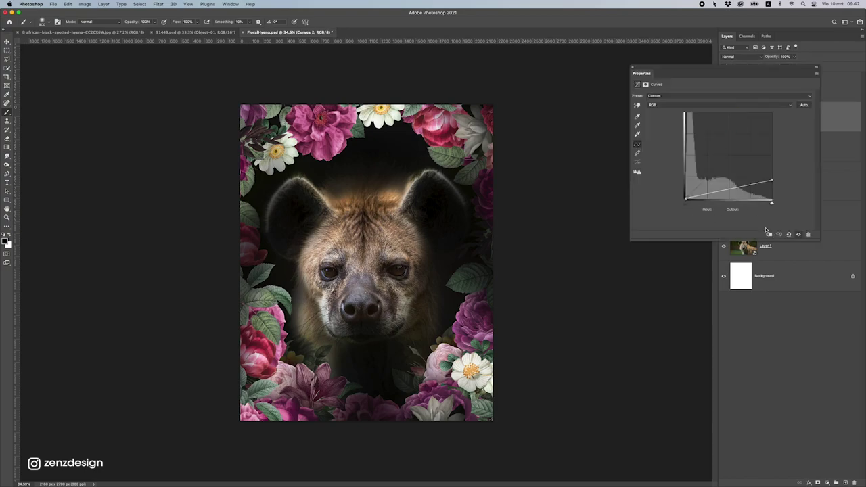
click(768, 236)
click(633, 68)
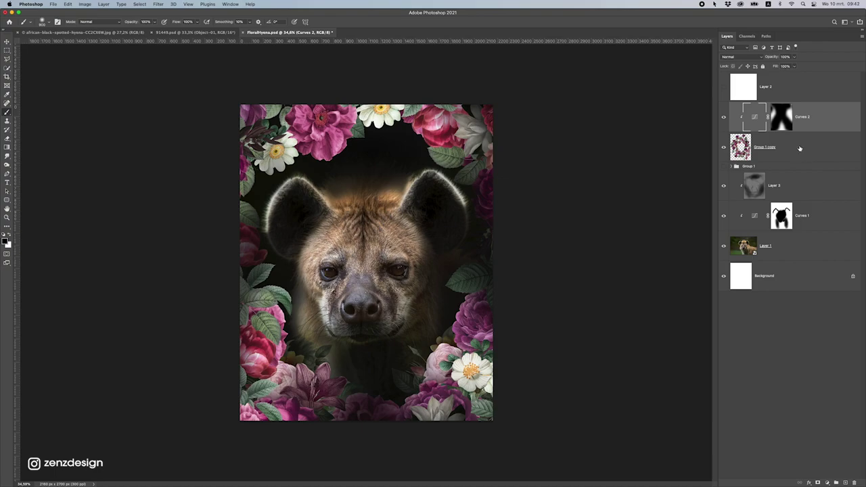
Add a new layer above Curves 2 and clip it to the flower layer.
click(844, 482)
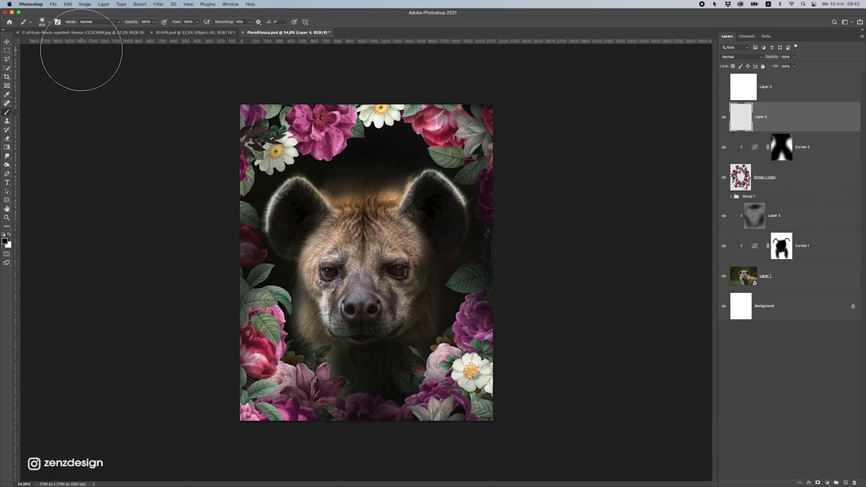
right_click(762, 114)
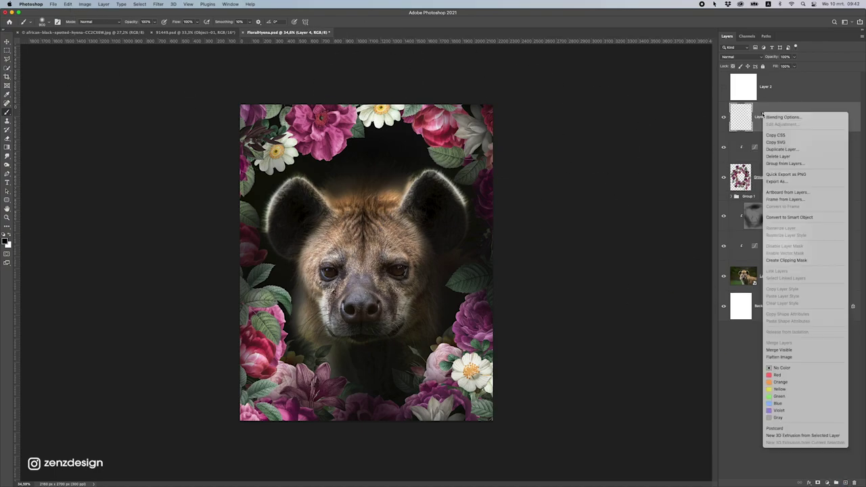
click(786, 260)
Fill the new clipped layer with 50% gray and set its blend mode to Overlay.
click(30, 4)
mouse_move(68, 4)
click(94, 108)
click(618, 239)
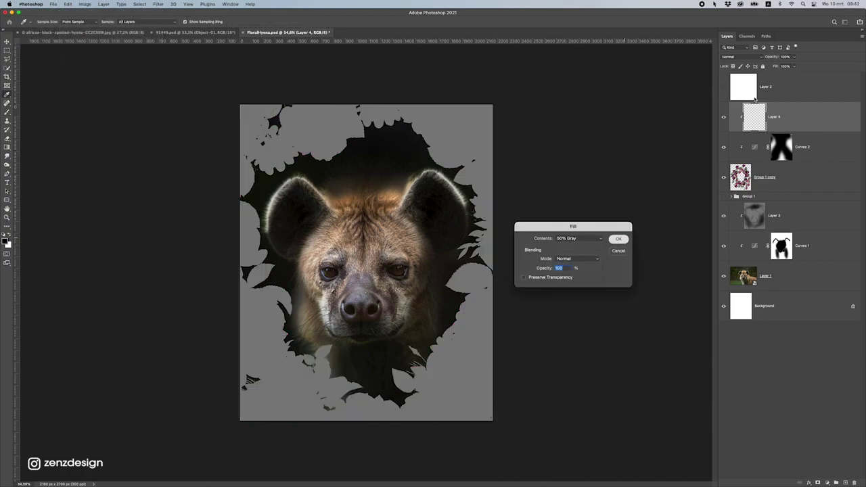
key(b)
click(733, 56)
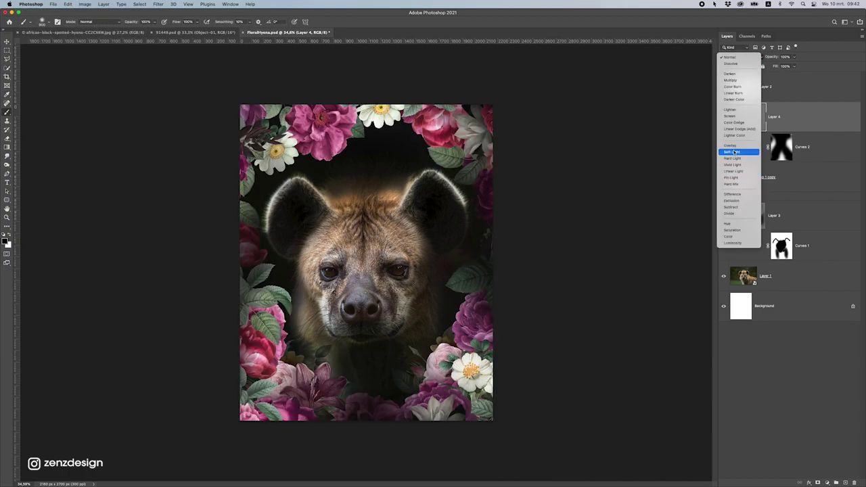
click(736, 148)
Darken the flowers along the canvas's top edge on the gray layer with the Burn tool set to Highlights at 78% exposure.
click(7, 156)
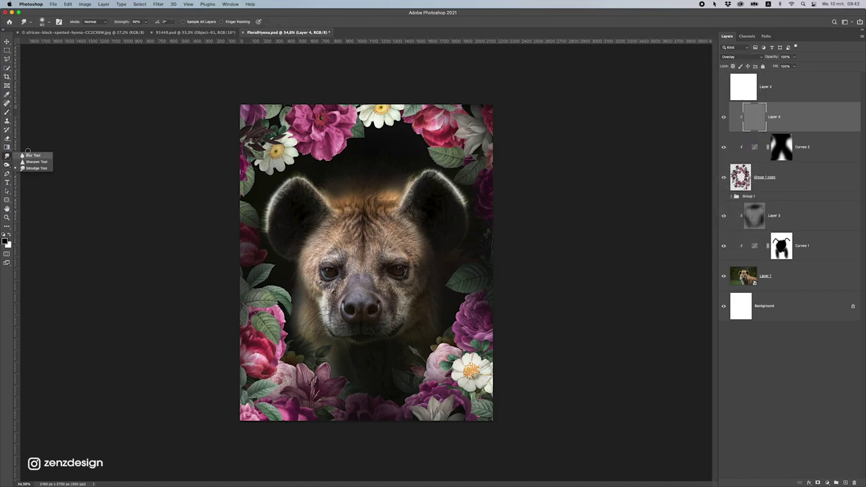
click(6, 165)
click(40, 173)
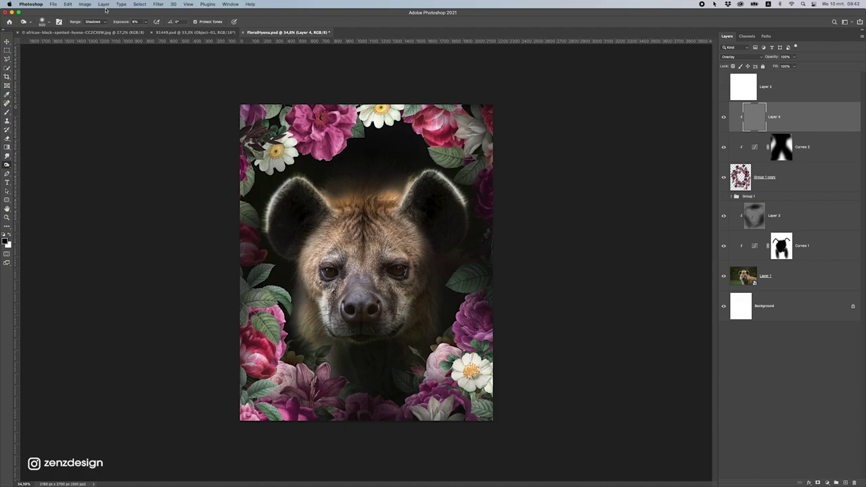
click(93, 22)
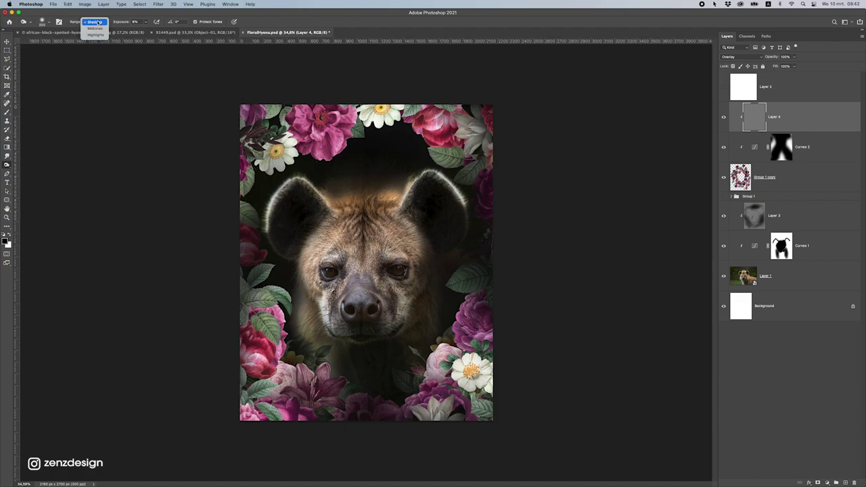
click(95, 38)
click(146, 23)
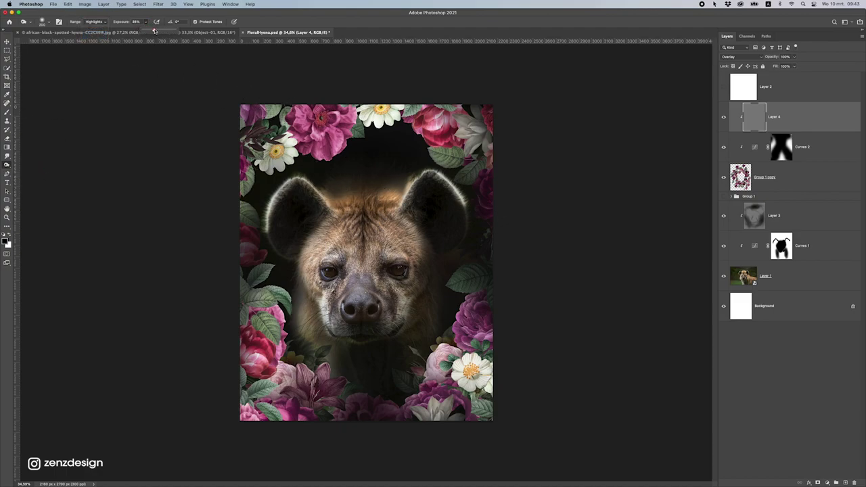
key(bracketright)
key(bracketright)
key(bracketright)
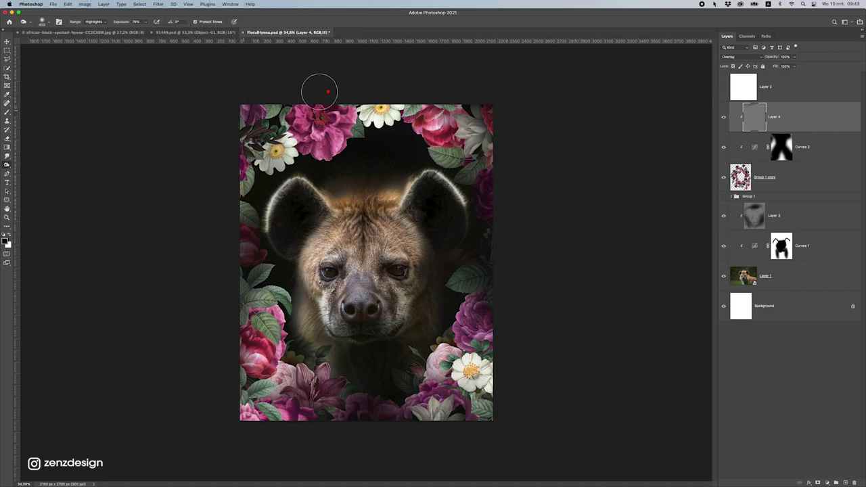
mouse_move(205, 112)
mouse_down()
mouse_move(240, 122)
mouse_move(360, 99)
mouse_move(322, 98)
mouse_move(332, 83)
mouse_move(448, 97)
mouse_move(480, 123)
mouse_move(480, 136)
mouse_up()
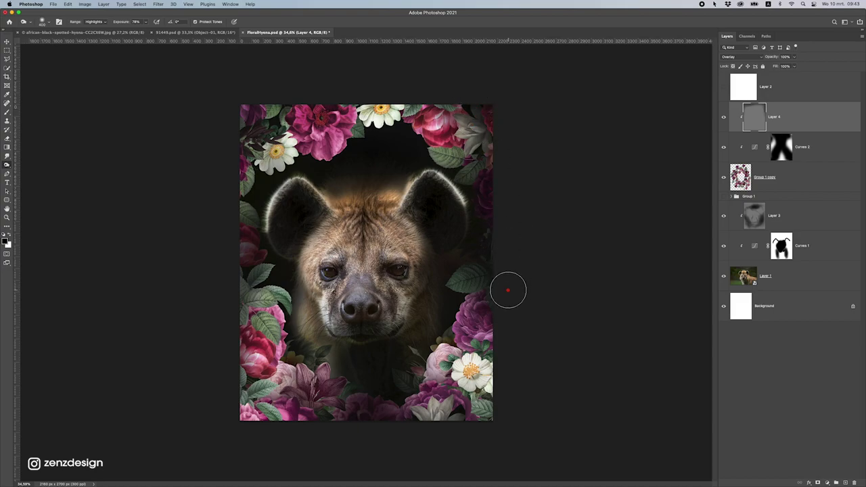
Burn the outer flowers along the right, bottom and left edges of the portrait on the gray layer.
drag(499, 384, 429, 424)
drag(494, 276, 495, 275)
mouse_move(422, 431)
mouse_down()
mouse_move(359, 428)
mouse_move(439, 416)
mouse_move(261, 412)
mouse_move(268, 452)
mouse_up()
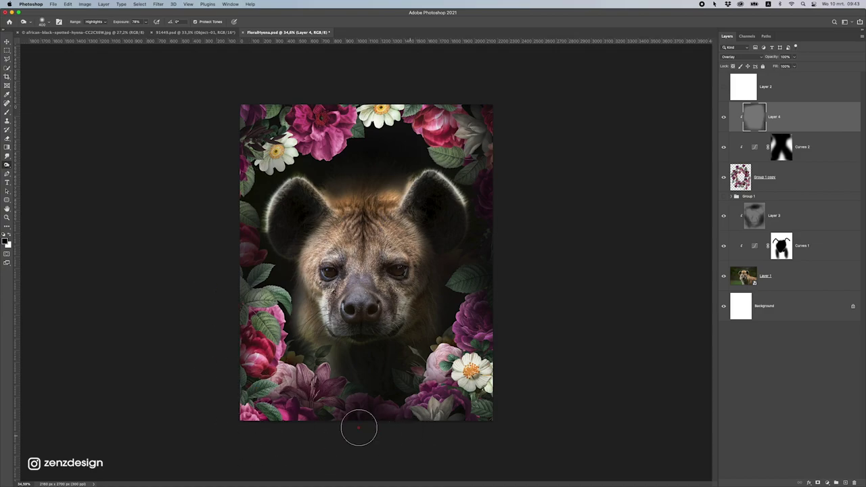
mouse_move(197, 177)
mouse_down()
mouse_move(238, 256)
mouse_move(218, 290)
mouse_up()
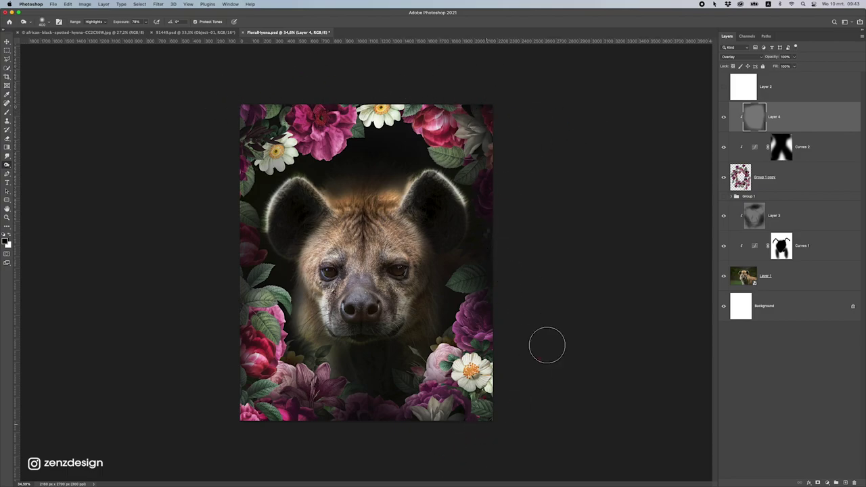
scroll(479, 365, up, 8)
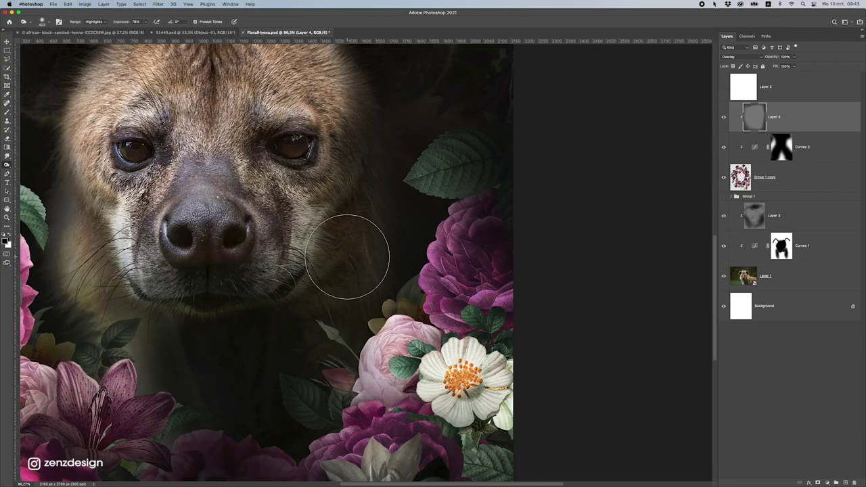
scroll(365, 304, down, 9)
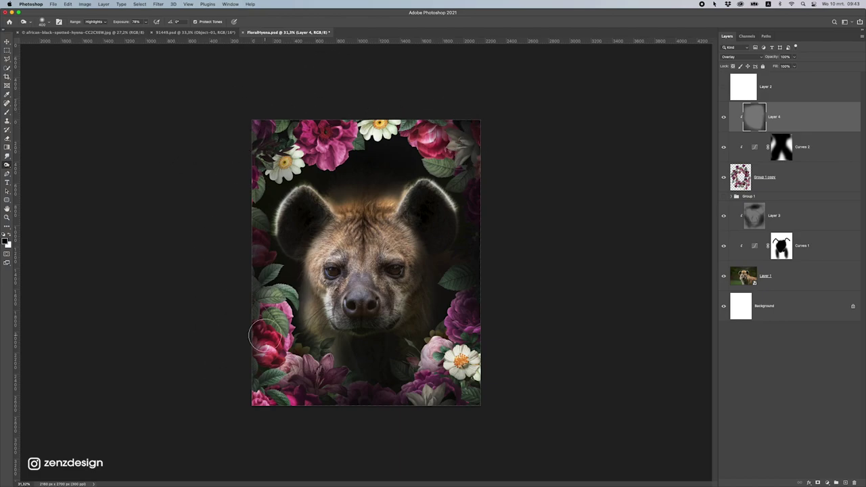
Set the Burn tool to Midtones at 57% exposure and darken the outermost flowers, including those in the upper-left corner.
scroll(265, 331, up, 1)
click(106, 21)
click(95, 14)
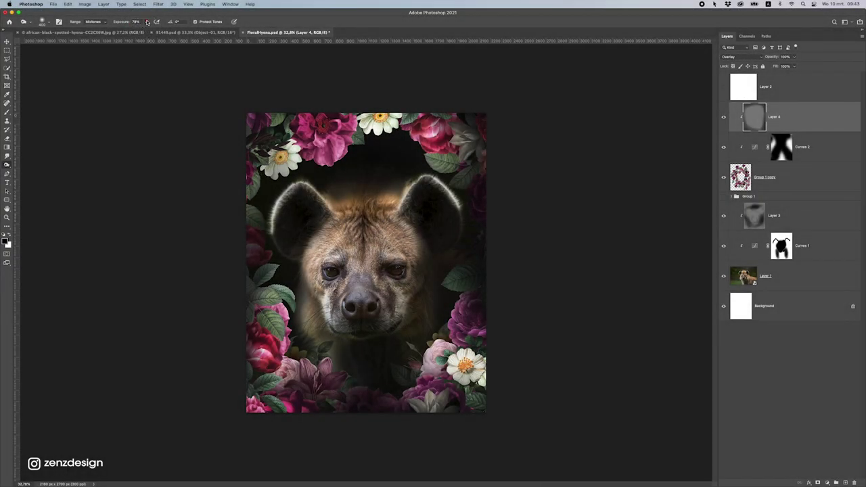
click(146, 22)
mouse_move(253, 126)
mouse_down()
mouse_move(259, 129)
mouse_move(245, 102)
mouse_move(272, 121)
mouse_move(240, 168)
mouse_up()
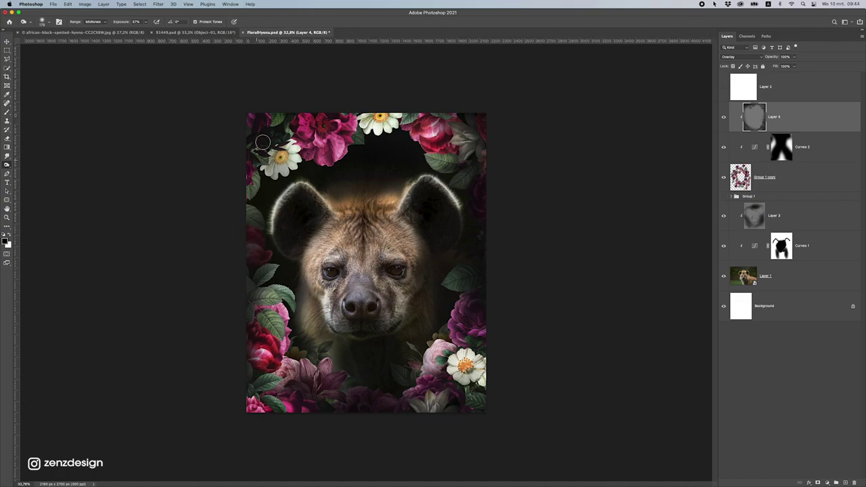
Set the Burn tool to Shadows and darken the flowers along the right side and in the lower-right corner.
scroll(334, 207, down, 10)
scroll(334, 207, up, 10)
click(86, 23)
click(95, 14)
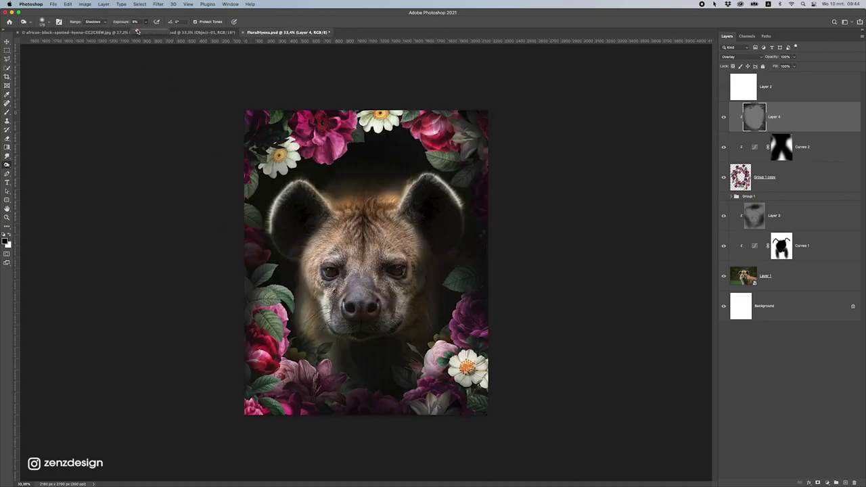
click(147, 22)
click(151, 15)
key(])
key([)
key([)
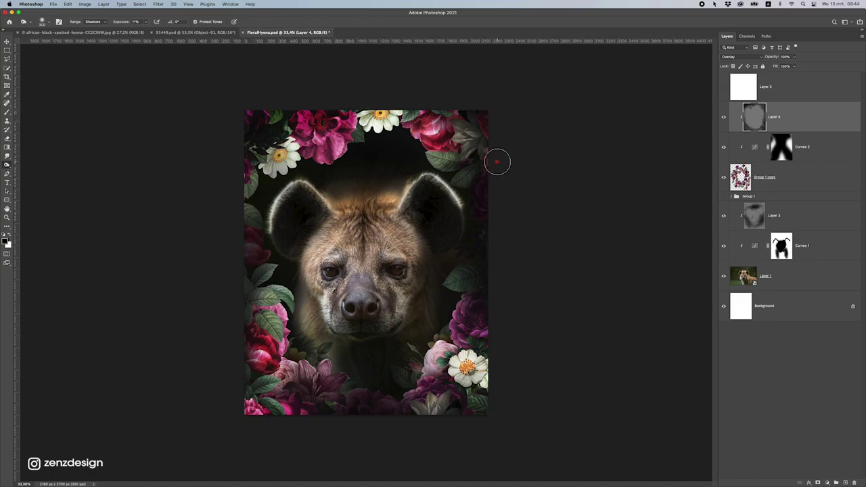
drag(474, 350, 441, 403)
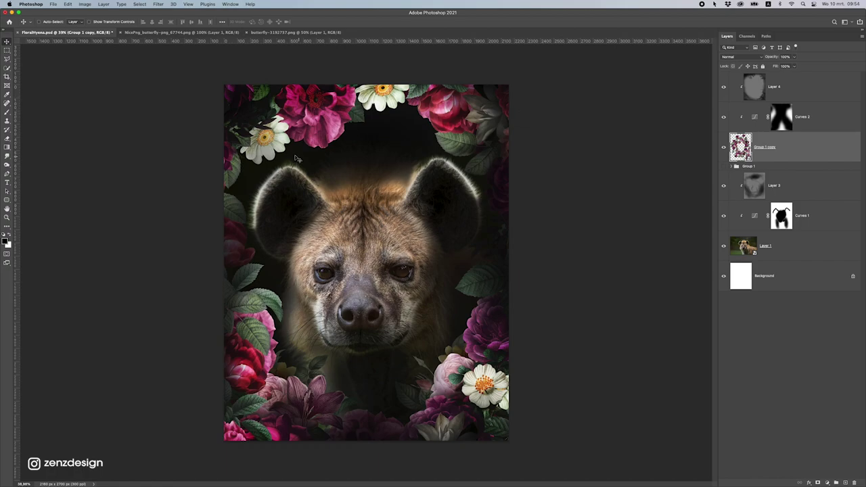
Move the Group 1 copy flower layer straight down until the upper flowers overlap the tips of the hyena's ears.
scroll(297, 174, up, 3)
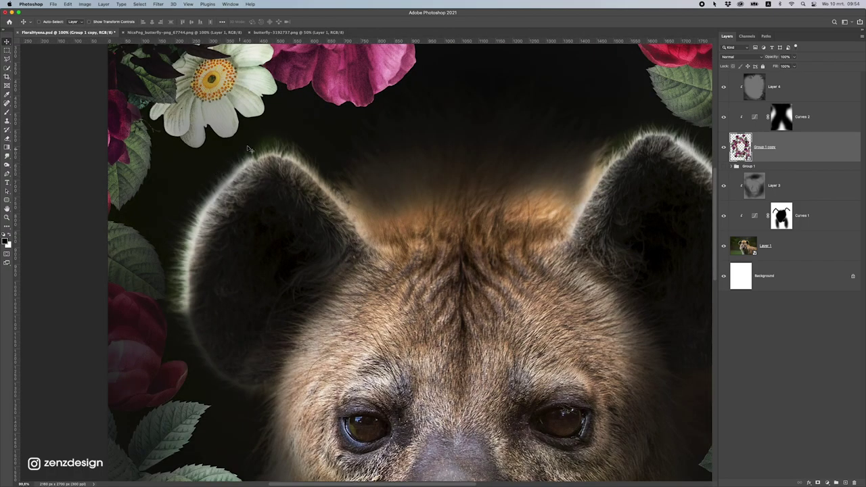
scroll(443, 217, down, 3)
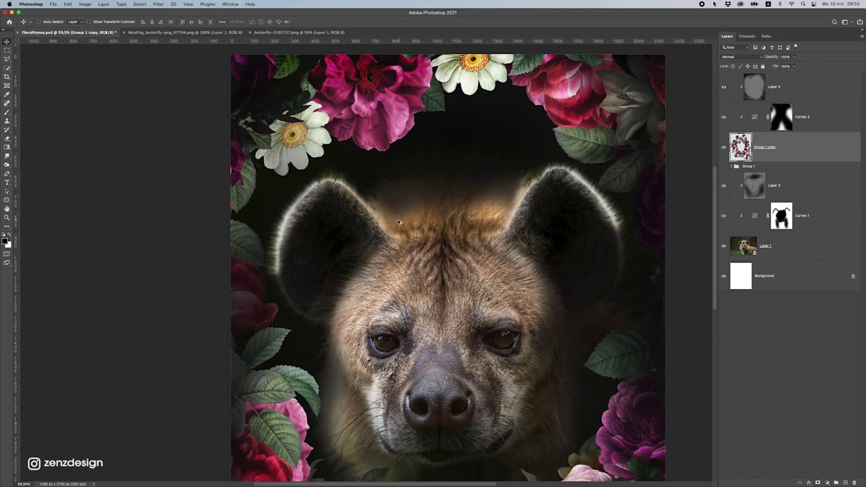
scroll(505, 169, down, 2)
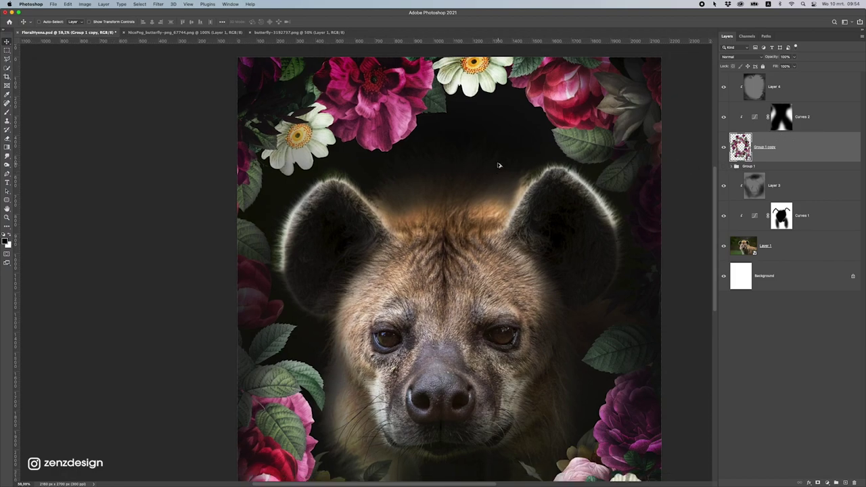
drag(472, 108, 466, 156)
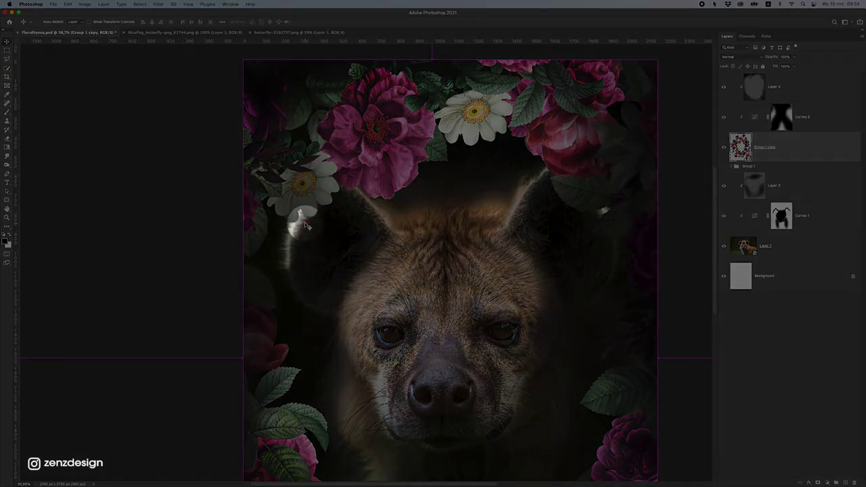
scroll(302, 204, up, 1)
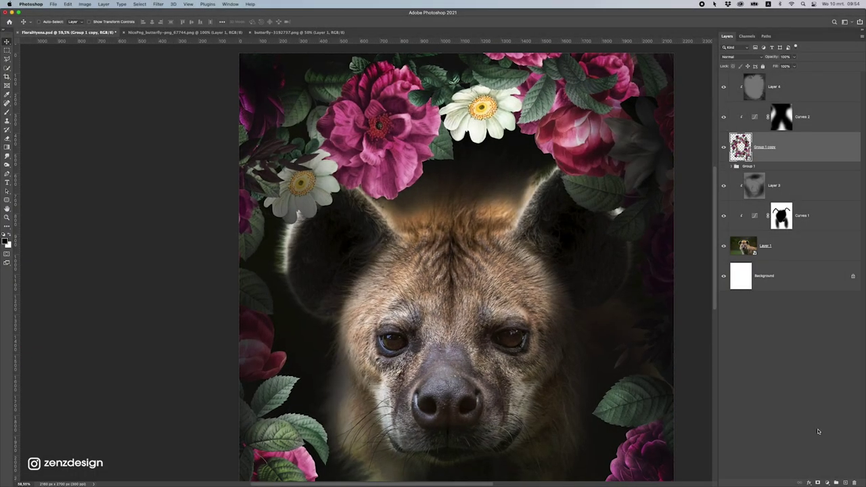
Add a layer mask to Group 1 copy and paint black on it to uncover the hyena's left-hand ear.
click(817, 482)
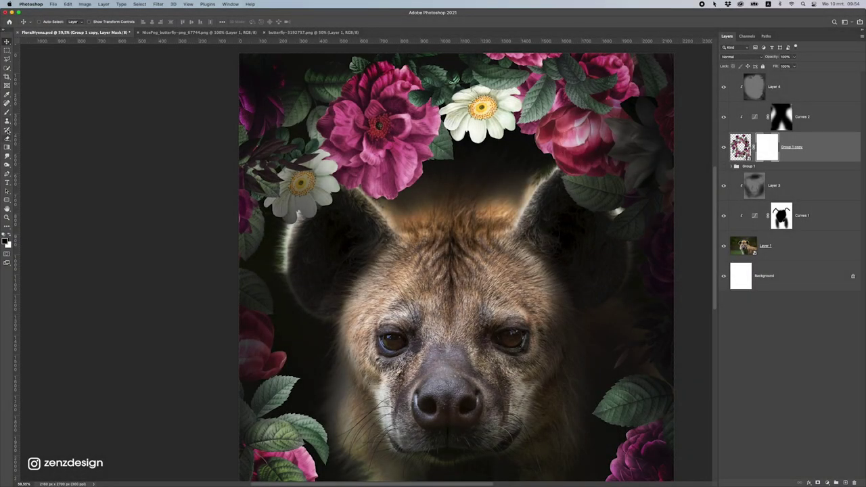
key(b)
scroll(316, 219, up, 5)
mouse_move(272, 225)
mouse_down()
mouse_move(272, 246)
mouse_move(312, 245)
mouse_move(358, 197)
mouse_move(312, 185)
mouse_move(277, 235)
mouse_move(379, 213)
mouse_move(446, 169)
mouse_move(386, 127)
mouse_move(439, 158)
mouse_move(389, 157)
mouse_move(335, 131)
mouse_move(283, 213)
mouse_move(447, 179)
mouse_up()
key(super+z)
scroll(512, 222, down, 2)
scroll(513, 220, down, 3)
scroll(449, 155, up, 3)
Paint black on the Group 1 copy mask to remove the flowers and leaves covering the right-hand ear.
mouse_move(435, 154)
mouse_down()
mouse_move(457, 149)
mouse_move(510, 184)
mouse_move(533, 233)
mouse_move(475, 151)
mouse_move(527, 216)
mouse_move(490, 158)
mouse_move(542, 252)
mouse_move(453, 112)
mouse_move(522, 235)
mouse_move(464, 131)
mouse_move(446, 148)
mouse_up()
mouse_move(505, 150)
mouse_down()
mouse_move(538, 247)
mouse_move(544, 315)
mouse_up()
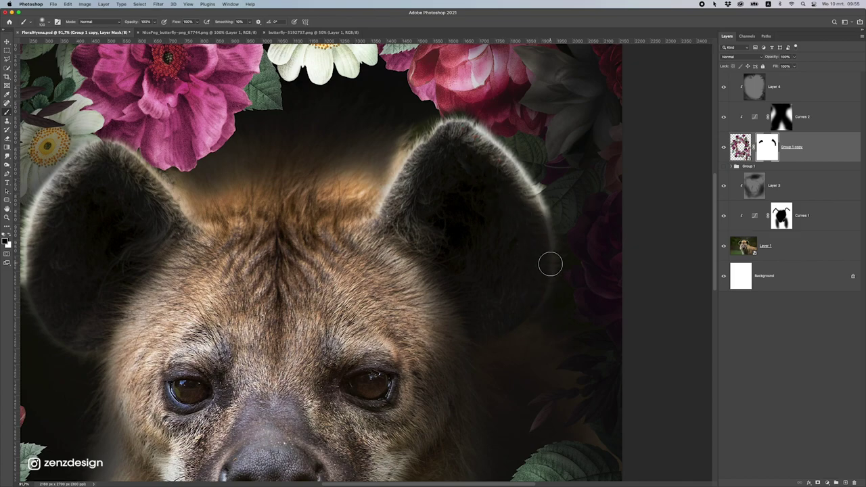
key(super+0)
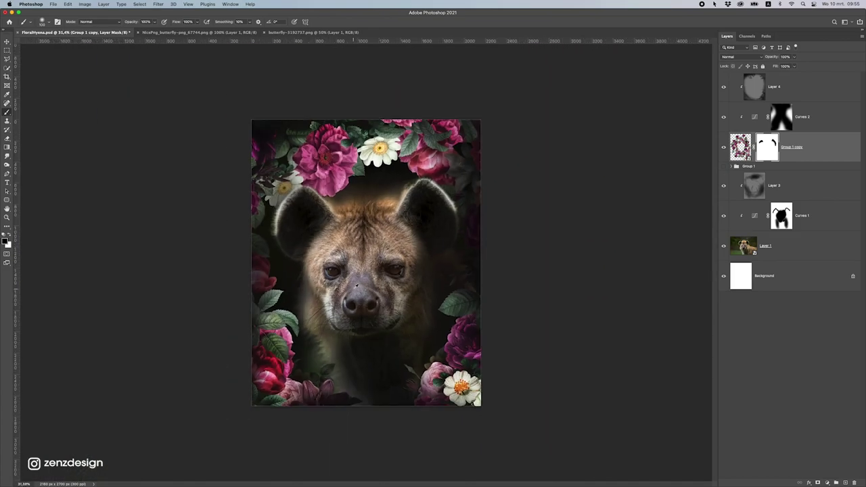
Group Layer 4, Curves 2 and the masked Group 1 copy, and duplicate the resulting group.
scroll(356, 286, down, 2)
scroll(355, 287, up, 6)
scroll(411, 259, down, 6)
scroll(411, 259, up, 1)
shift+click(806, 82)
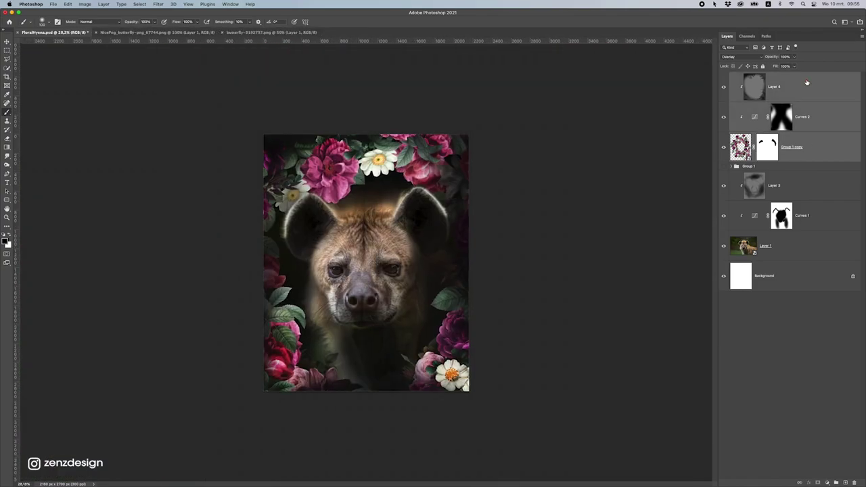
key(super+g)
Choose the Gradient tool and add a layer mask to Group 2 copy.
click(6, 50)
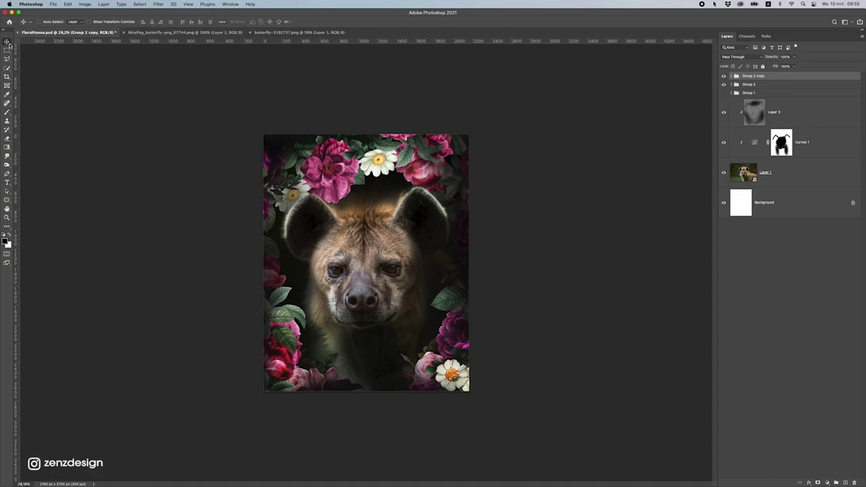
click(7, 147)
click(815, 478)
click(775, 77)
scroll(393, 354, up, 3)
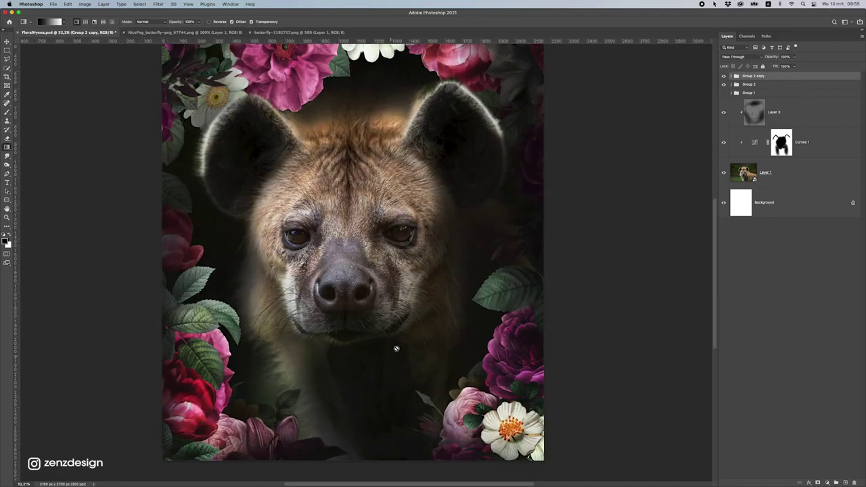
click(817, 482)
scroll(692, 302, down, 5)
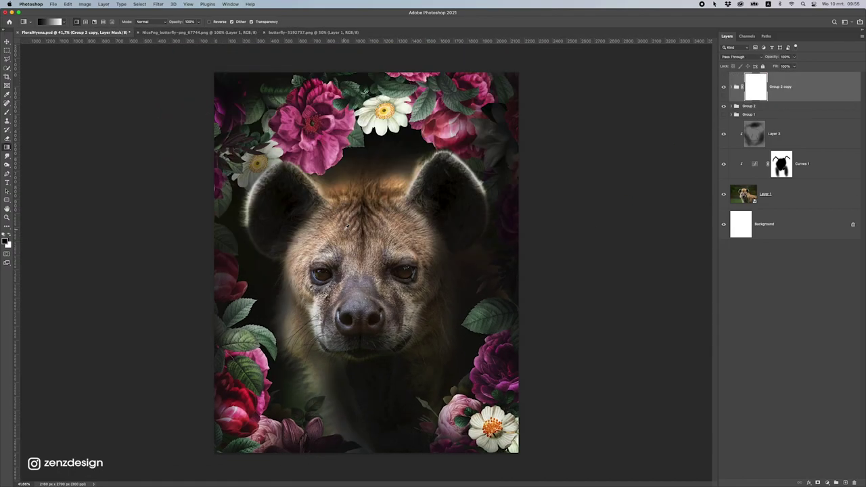
Redraw the Group 2 copy mask gradient vertically with black at the top and white at the bottom, and expand the group.
scroll(311, 238, up, 1)
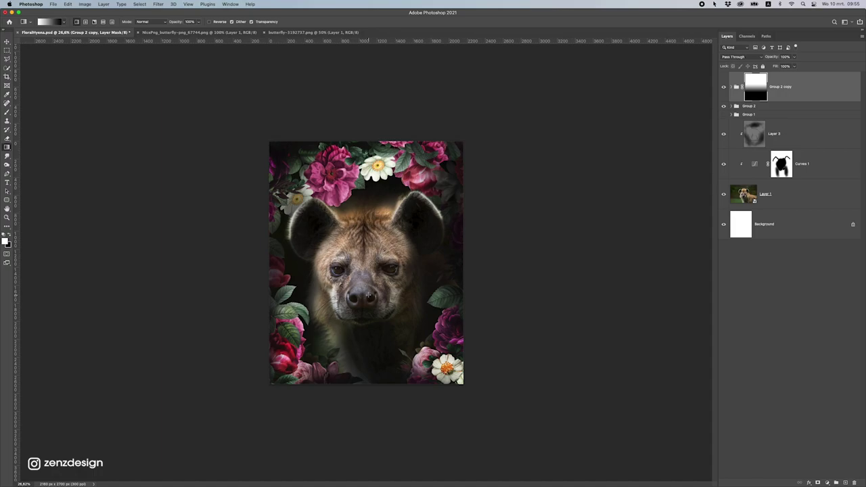
key(super+z)
drag(422, 301, 420, 203)
click(731, 87)
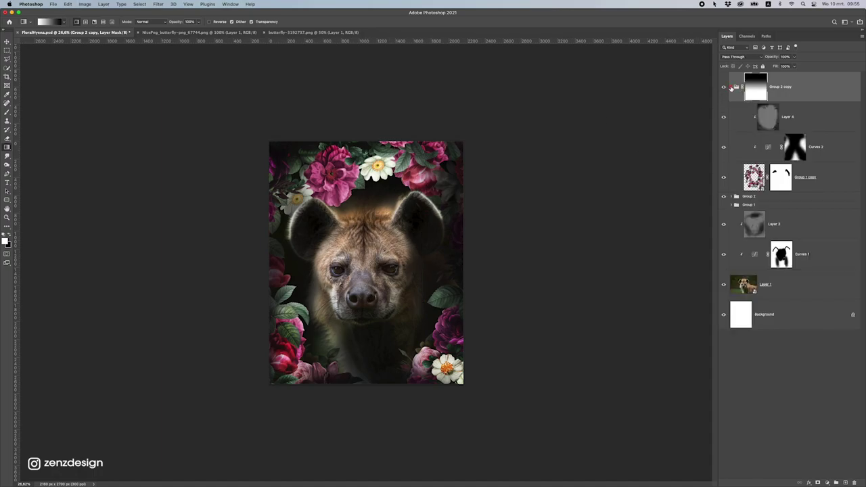
Move the Group 1 copy flower wreath upward so its lower blooms fill the area below the hyena's chin.
click(805, 177)
key(v)
drag(393, 197, 383, 177)
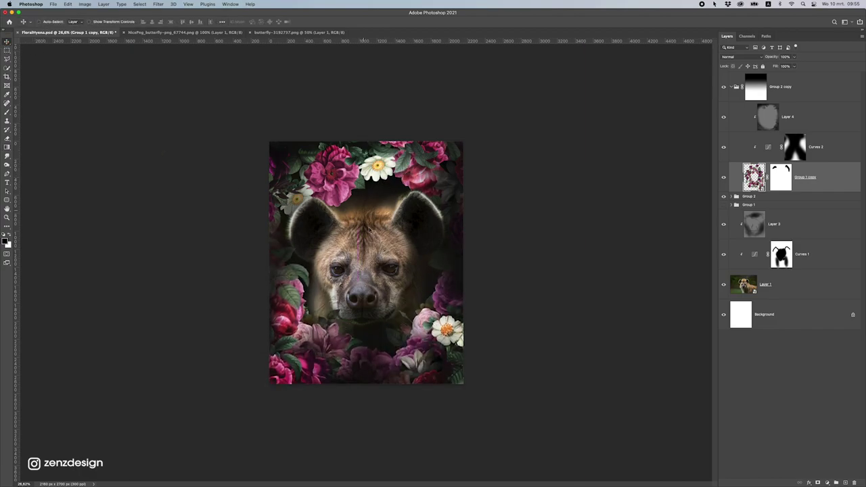
mouse_move(389, 268)
mouse_down()
mouse_move(421, 257)
mouse_move(420, 272)
mouse_move(383, 279)
mouse_move(395, 288)
mouse_move(399, 268)
mouse_up()
Enlarge the Group 1 copy flower wreath to about 108% and reposition it around the lower part of the portrait.
scroll(418, 272, up, 4)
key(super+t)
key(super+minus)
key(super+minus)
key(super+minus)
drag(502, 421, 514, 436)
scroll(389, 301, up, 2)
scroll(389, 301, up, 6)
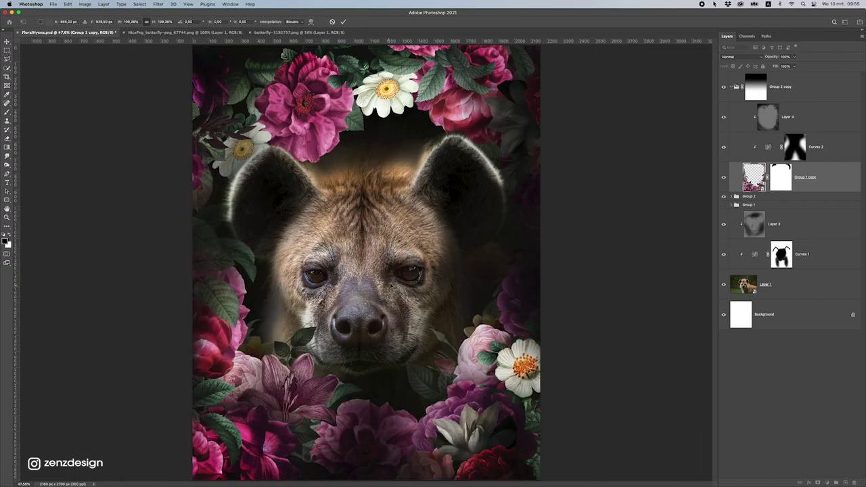
scroll(362, 259, down, 2)
drag(411, 274, 417, 285)
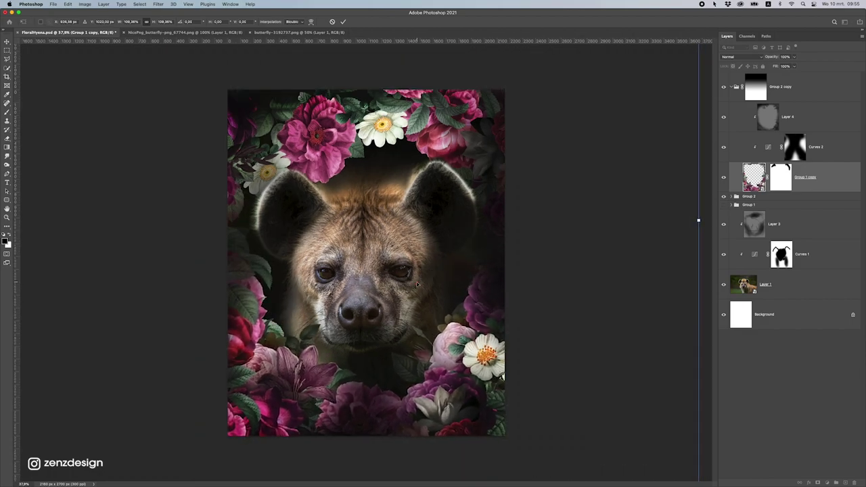
key(Return)
Paint white with the Brush on the Group 2 copy mask along both side edges to reveal the flowers and leaves there.
click(782, 174)
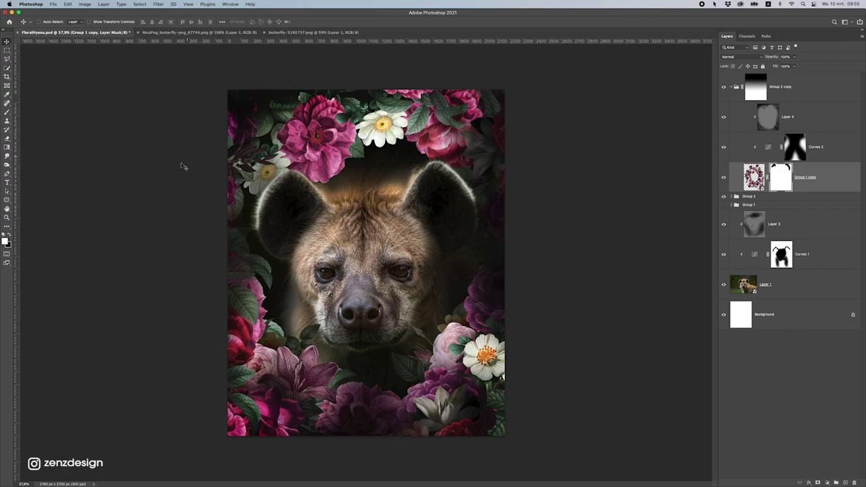
click(5, 113)
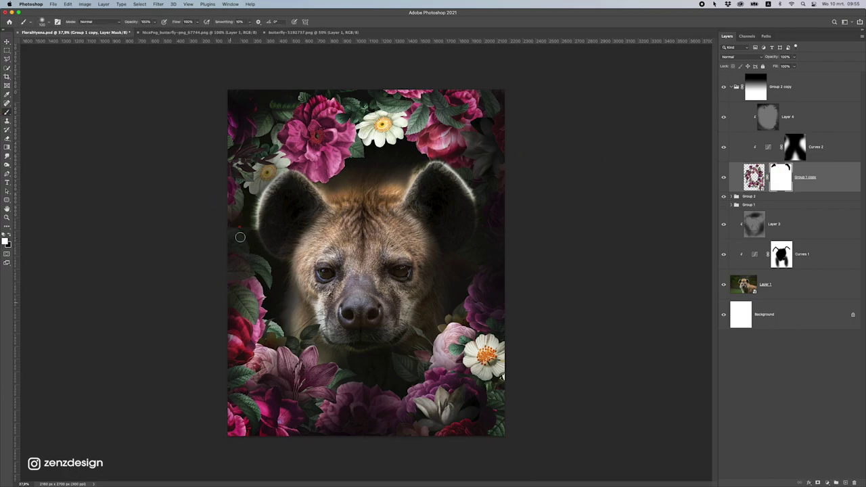
click(754, 76)
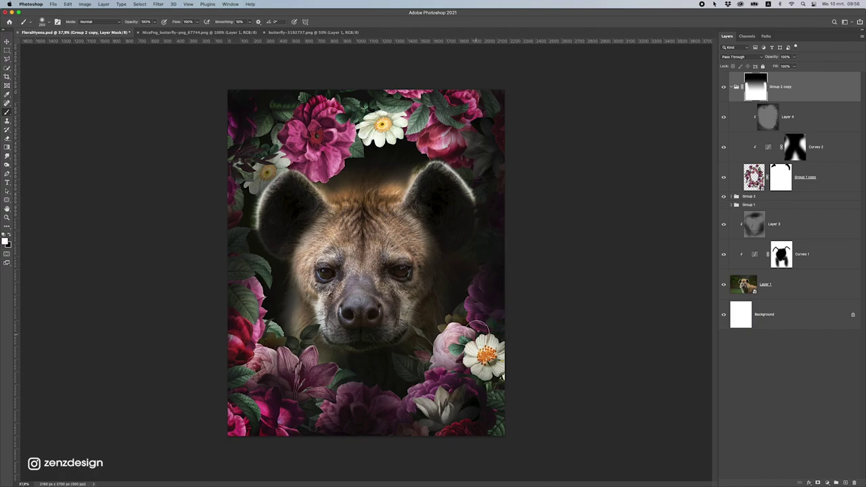
click(723, 88)
click(723, 87)
drag(230, 175, 233, 264)
scroll(264, 325, down, 5)
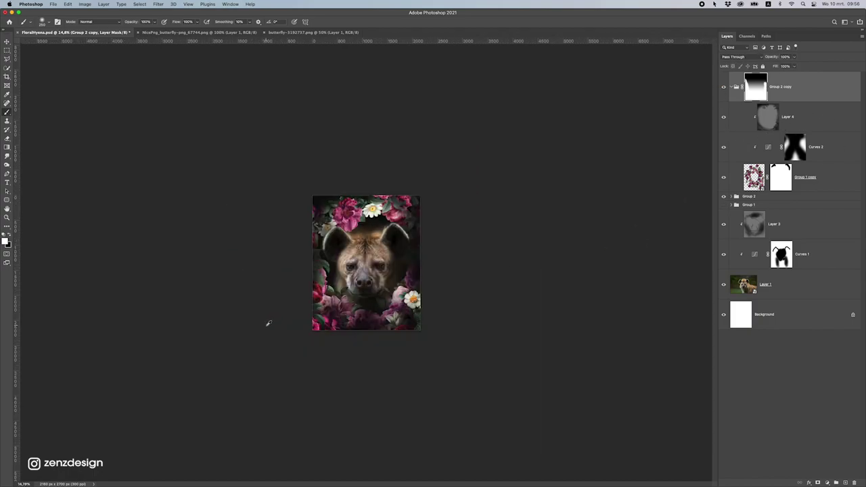
Paint black on the Group 2 copy mask with a smaller brush to hide the small leaves above the purple lily.
scroll(357, 347, up, 7)
scroll(268, 368, up, 5)
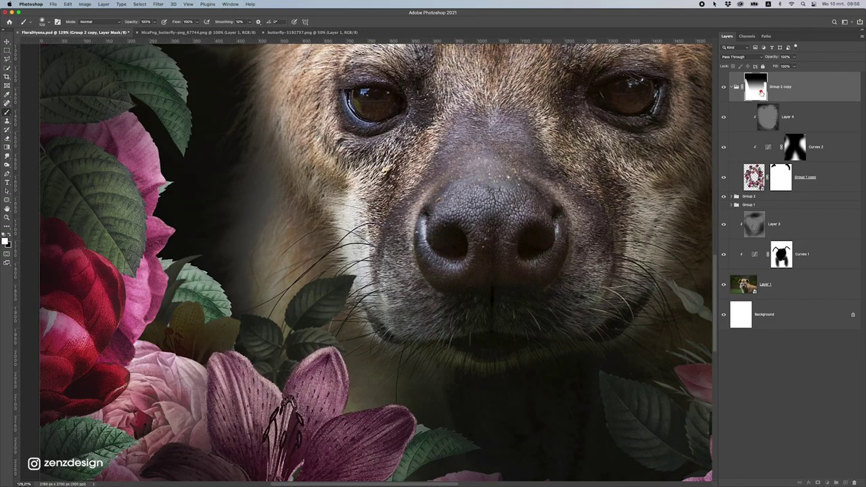
click(9, 236)
mouse_move(346, 288)
mouse_down()
mouse_move(388, 299)
mouse_move(337, 287)
mouse_move(301, 304)
mouse_up()
key([)
key([)
key([)
key([)
mouse_move(266, 367)
mouse_down()
mouse_move(289, 367)
mouse_move(292, 357)
mouse_up()
key([)
key([)
key([)
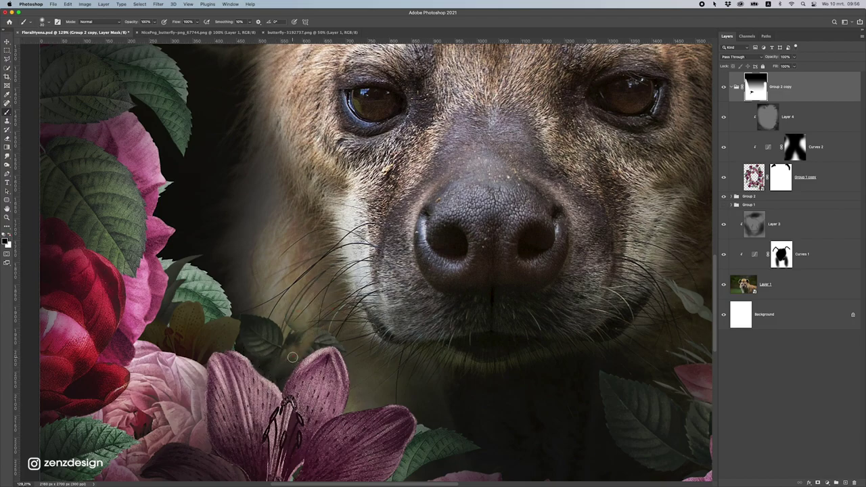
mouse_move(318, 328)
mouse_down()
mouse_move(272, 332)
mouse_move(264, 346)
mouse_move(244, 341)
mouse_move(247, 322)
mouse_up()
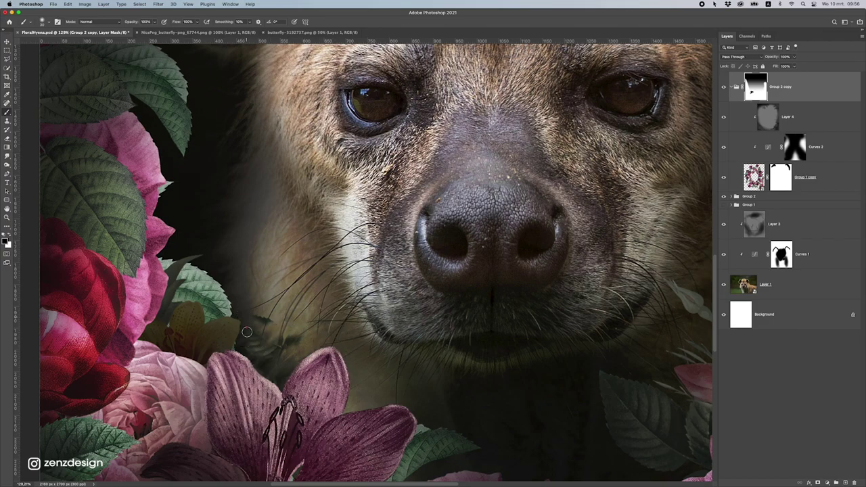
drag(281, 352, 283, 319)
drag(289, 358, 301, 334)
mouse_move(295, 363)
mouse_down()
mouse_move(306, 338)
mouse_move(280, 341)
mouse_up()
key(super+z)
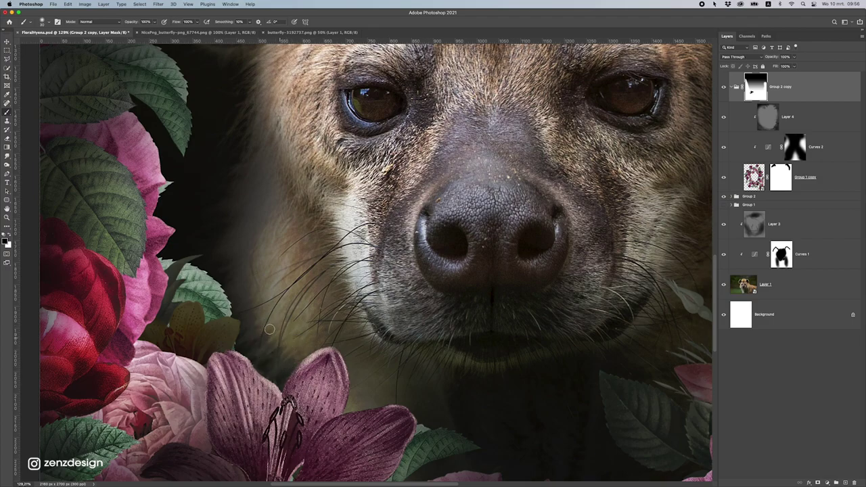
Paint black on the Group 2 copy mask to hide the pale stem between the hyena's mouth and the pink rose.
drag(509, 333, 351, 266)
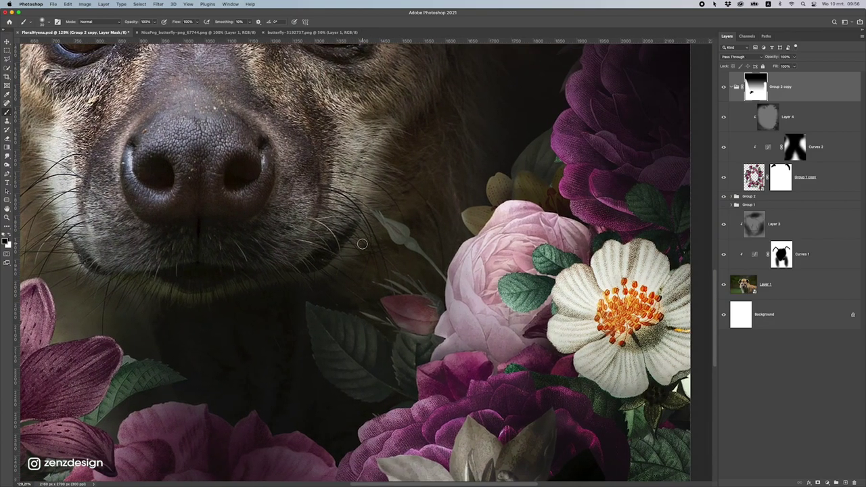
mouse_move(395, 231)
mouse_down()
mouse_move(416, 252)
mouse_move(397, 234)
mouse_up()
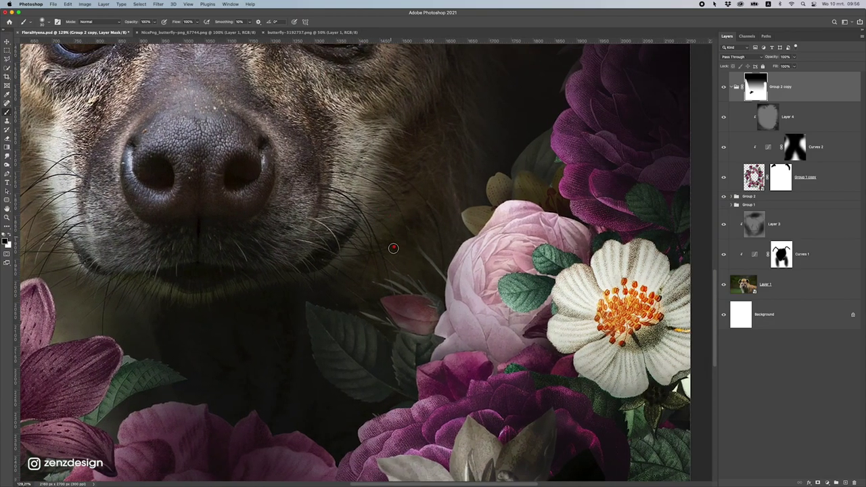
scroll(349, 297, up, 2)
drag(464, 272, 435, 242)
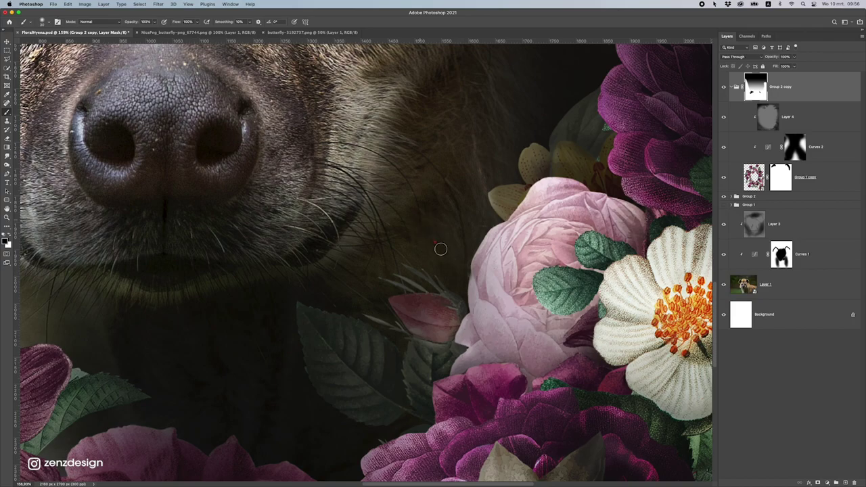
scroll(426, 254, up, 3)
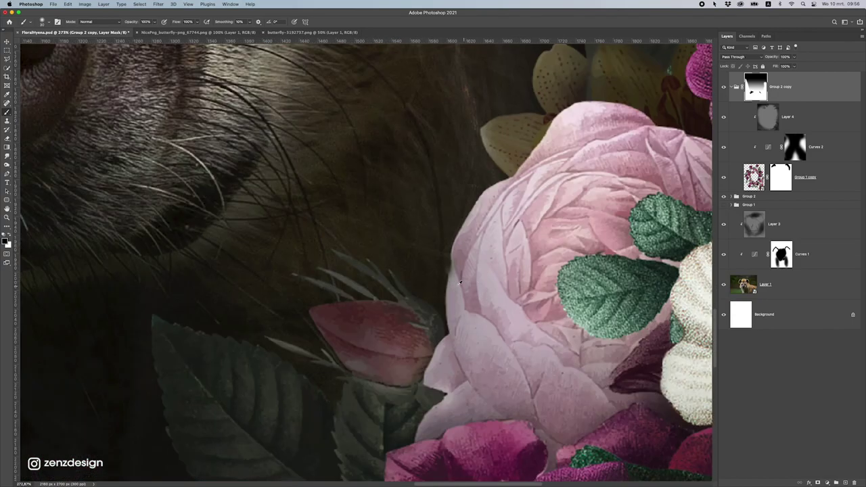
key(bracketleft)
key(super+z)
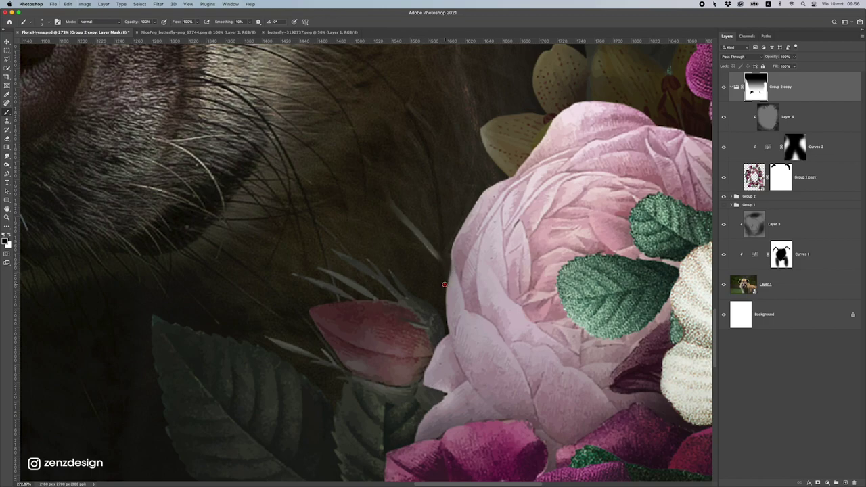
drag(441, 259, 392, 199)
key(super+0)
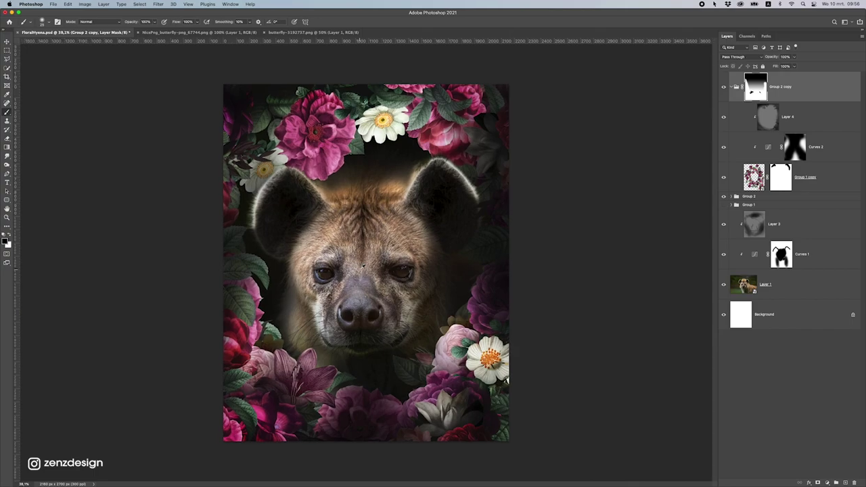
scroll(362, 266, up, 2)
Copy the raised-wing orange butterfly right of centre from the NicePng butterfly image with the Polygonal Lasso and paste it into FloralHyena.psd.
click(6, 42)
click(202, 33)
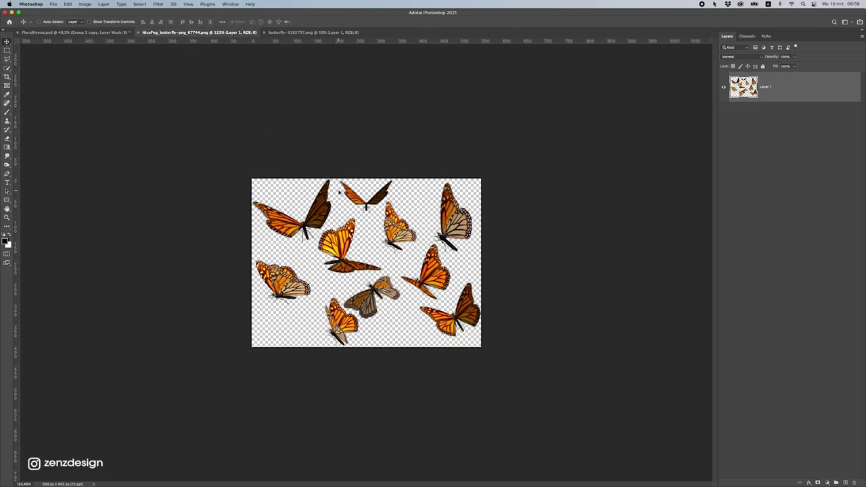
scroll(339, 193, up, 1)
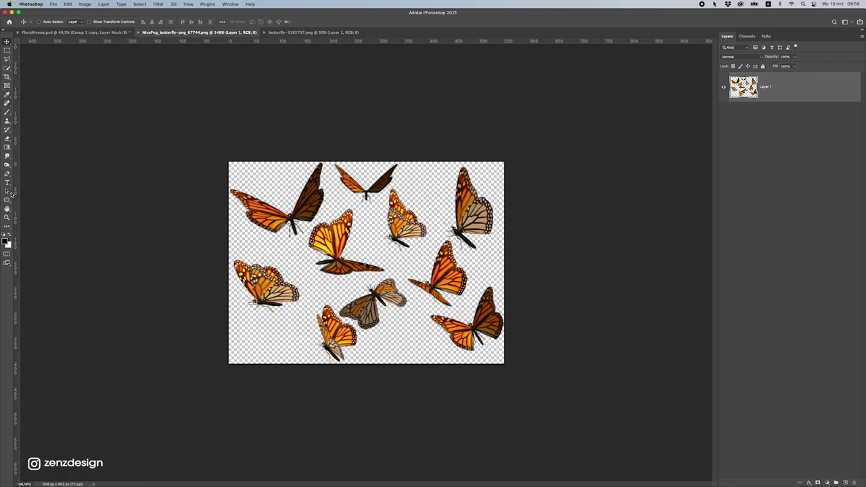
click(7, 173)
click(6, 59)
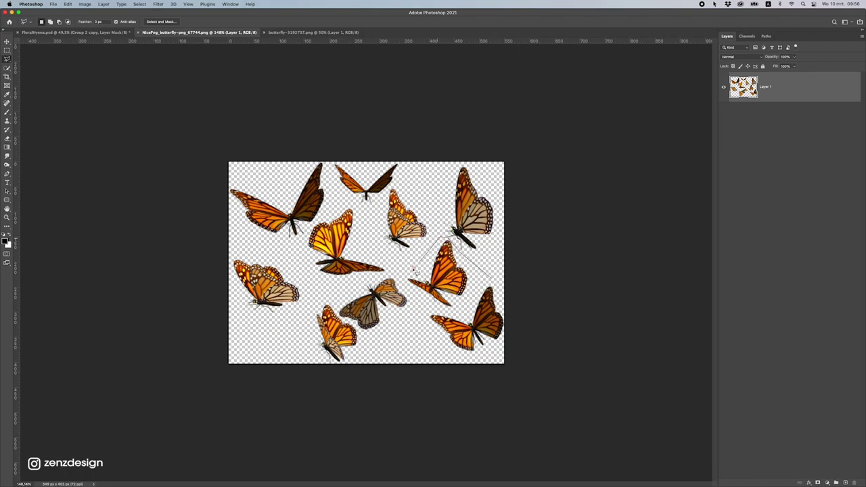
key(Escape)
click(74, 32)
key(v)
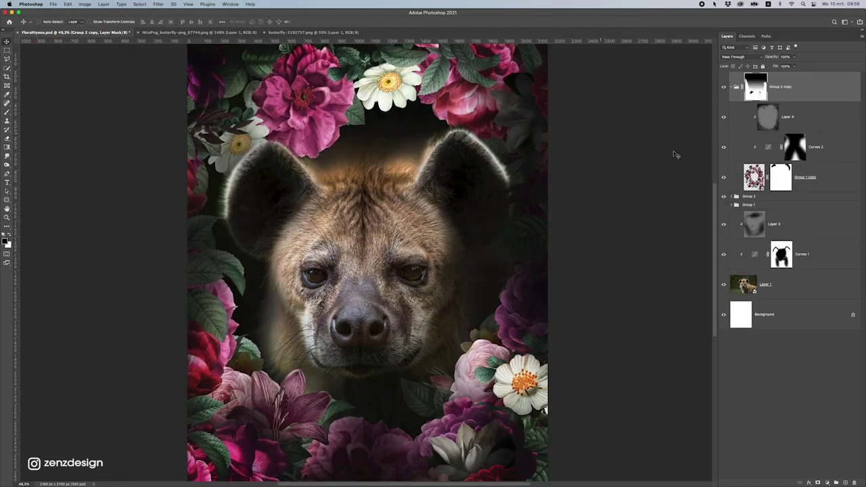
key(super+v)
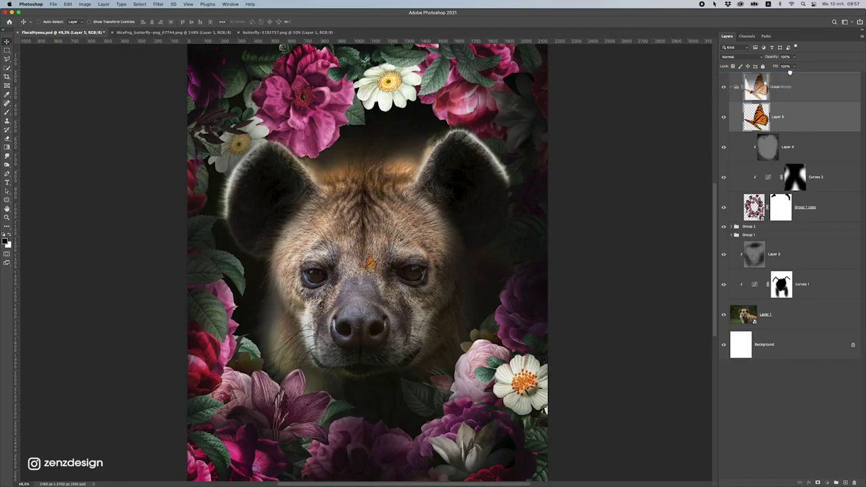
Convert the butterfly on Layer 5 to a smart object above Group 2 copy and place it on top of the hyena's head.
right_click(776, 80)
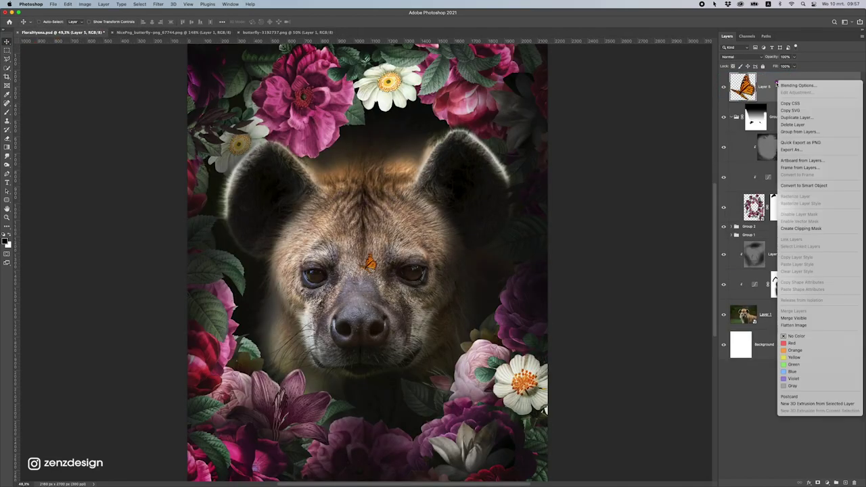
click(818, 184)
key(super+t)
drag(369, 256, 408, 159)
key(Return)
scroll(393, 182, down, 1)
Lasso the orange butterfly at the bottom centre of the NicePng butterfly image, copy it and paste it into FloralHyena.psd.
click(220, 33)
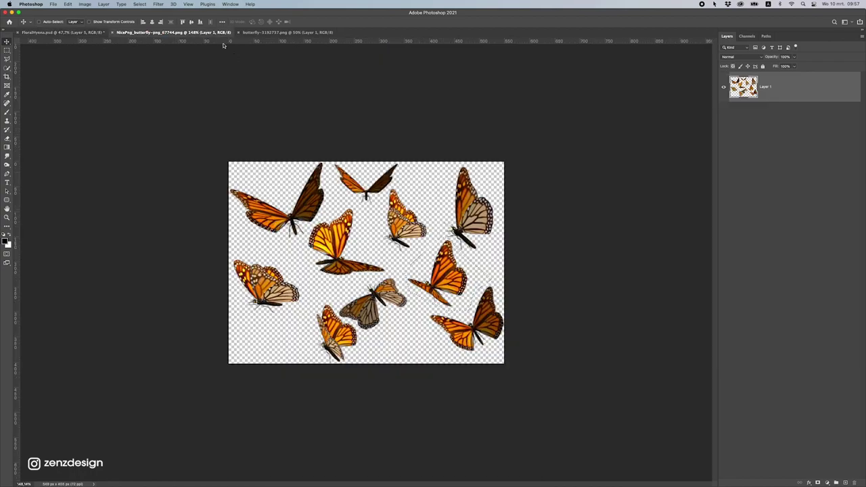
click(7, 59)
right_click(341, 201)
click(351, 205)
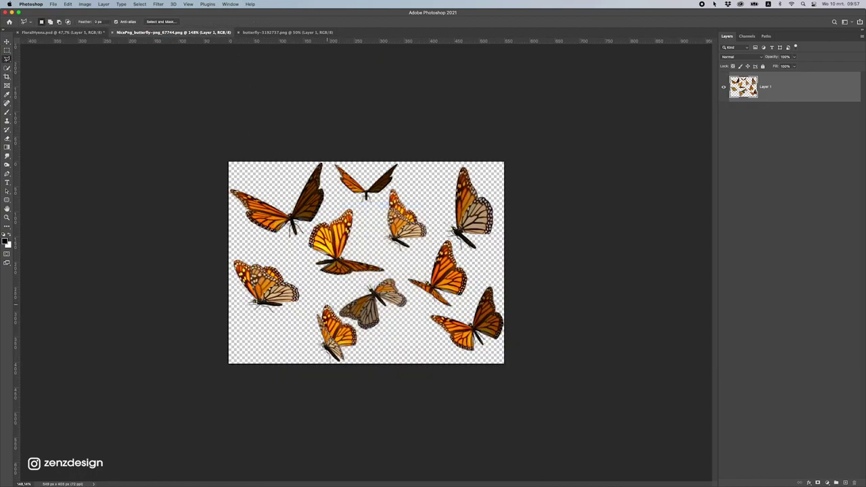
mouse_move(322, 298)
mouse_down()
mouse_move(247, 247)
mouse_move(209, 284)
mouse_move(274, 328)
mouse_move(306, 317)
mouse_up()
key(super+c)
click(64, 32)
click(6, 41)
key(super+v)
Convert the second orange butterfly to a smart object, then transform and place it left of the hyena's cheek.
right_click(738, 95)
click(739, 190)
drag(390, 223, 351, 229)
key(super+t)
drag(338, 261, 299, 292)
key(Return)
key(super+t)
key(Return)
scroll(299, 292, down, 2)
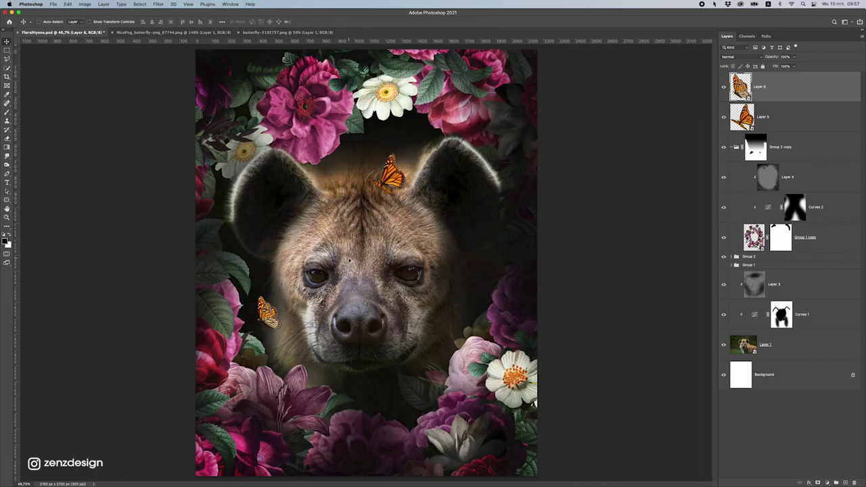
Bring the blue butterfly from butterfly-3192737.png into FloralHyena.psd and convert its layer to a smart object.
click(284, 32)
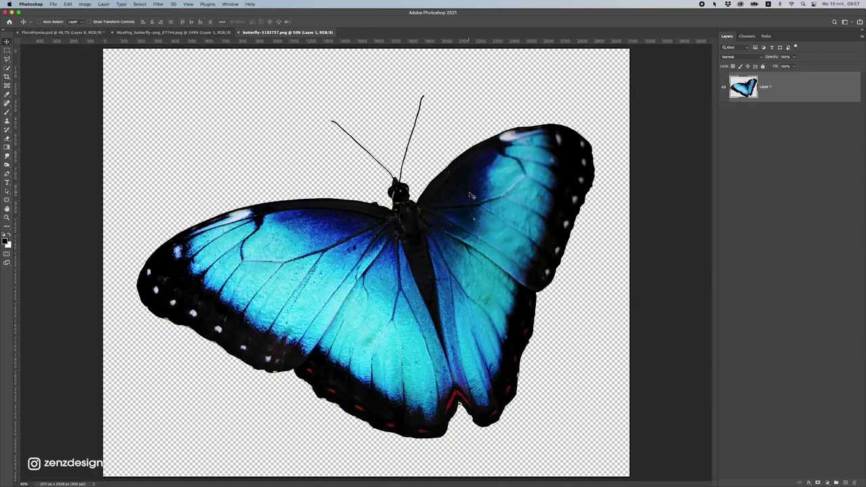
drag(261, 101, 313, 109)
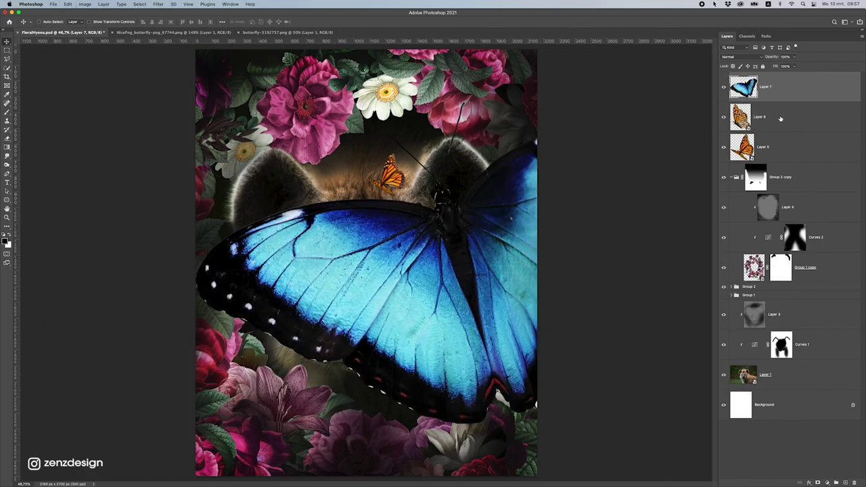
right_click(780, 83)
click(720, 186)
Shrink the blue butterfly beside the upper-left magenta flower and place a duplicate next to the lower-right white flower.
key(super+t)
drag(197, 103, 378, 239)
drag(416, 258, 479, 329)
key(Return)
key(super+t)
key(Return)
Flip Layer 7 copy horizontally, then rotate and position this blue butterfly beside the lower-right white flower.
click(67, 4)
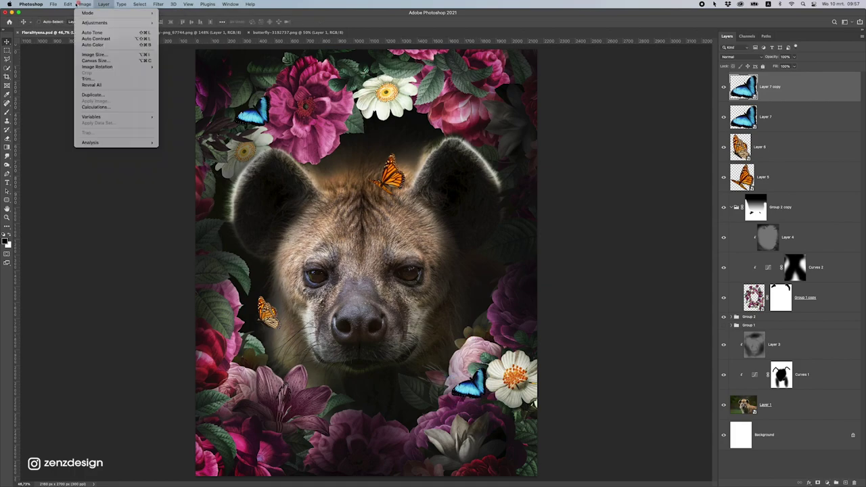
mouse_move(77, 153)
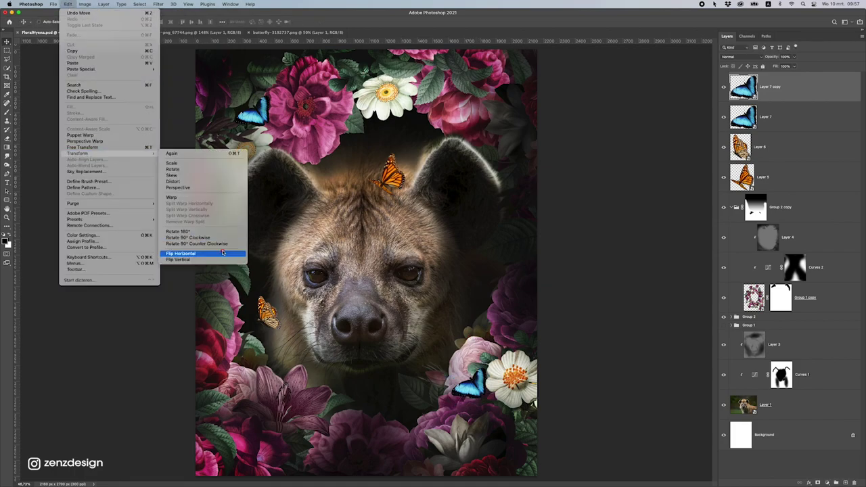
click(196, 248)
drag(473, 346, 456, 377)
key(super+t)
drag(483, 409, 474, 391)
drag(457, 421, 478, 398)
key(Return)
scroll(406, 283, down, 1)
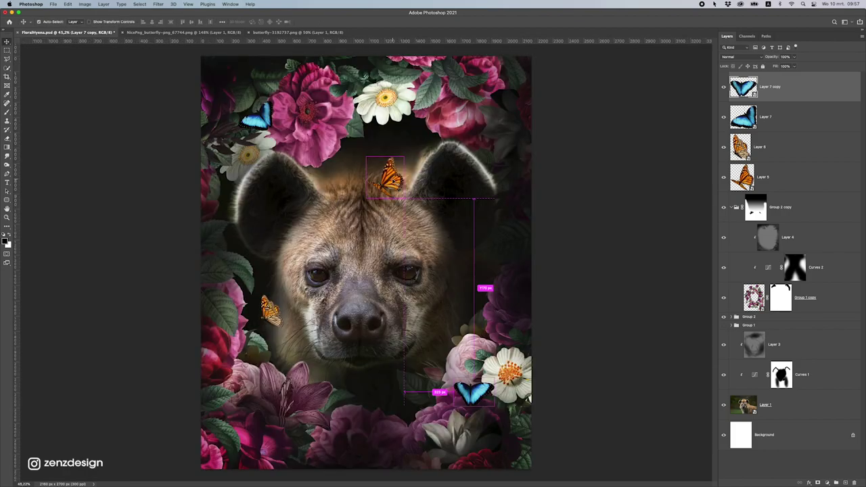
Add a Hue/Saturation adjustment clipped to Layer 6 and slightly reduce the orange butterfly's saturation.
super+click(400, 189)
super+click(784, 156)
click(779, 144)
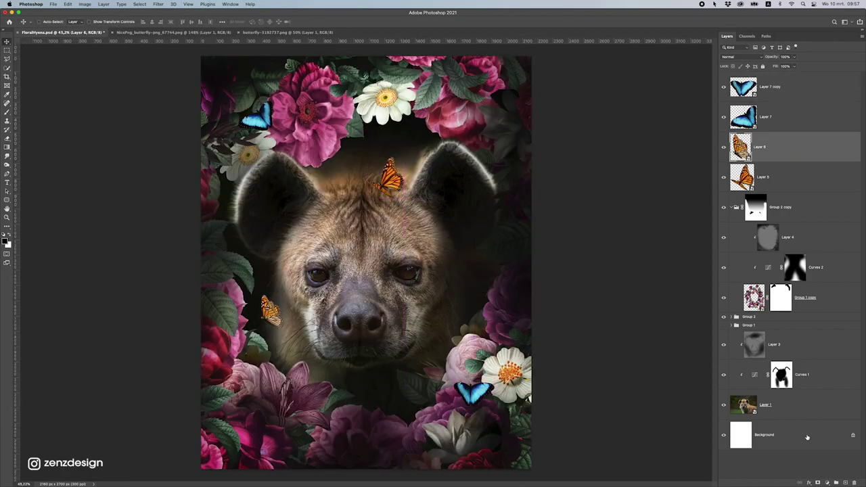
click(826, 482)
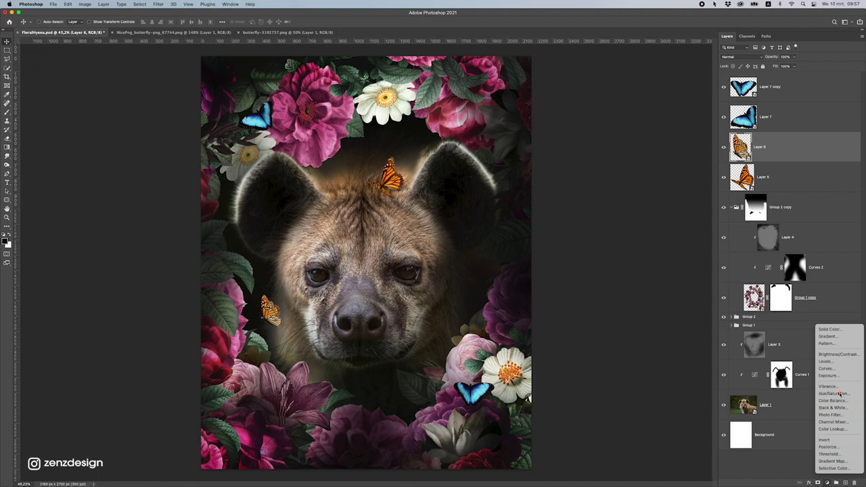
click(841, 395)
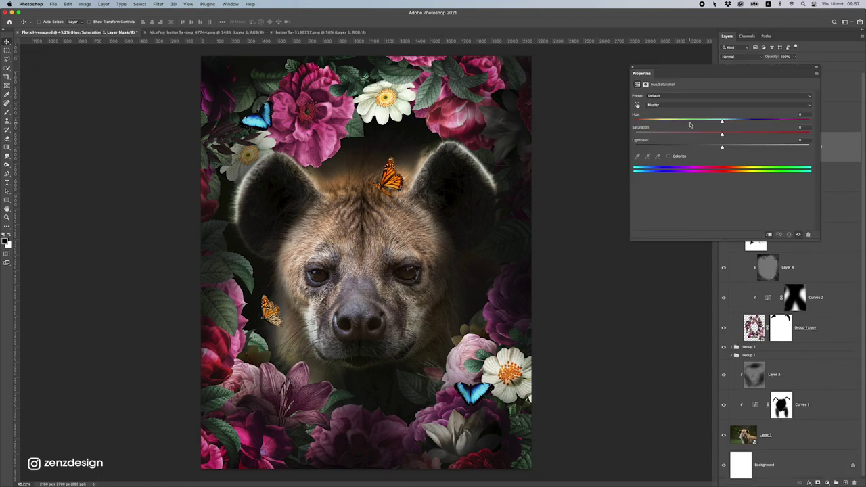
mouse_move(701, 135)
mouse_down()
mouse_move(667, 136)
mouse_move(716, 140)
mouse_up()
click(632, 68)
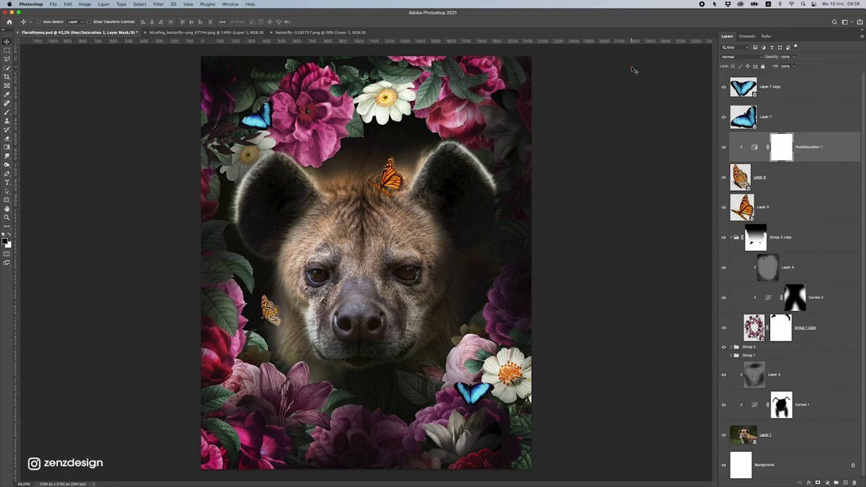
Duplicate the Hue/Saturation 1 adjustment and clip the copy to Layer 5, the orange butterfly on the hyena's head.
key(super+j)
drag(815, 167, 754, 216)
double_click(744, 209)
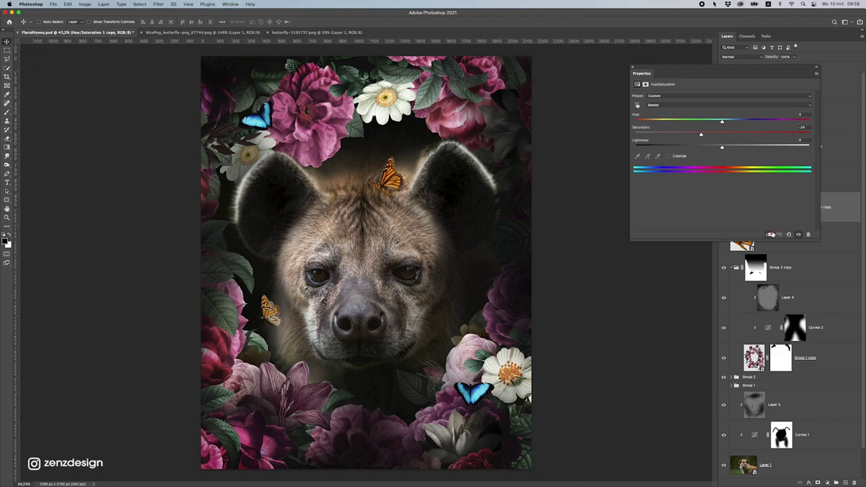
scroll(355, 319, down, 1)
Move the Layer 5 butterfly together with its clipped adjustment slightly downward onto the hyena's forehead.
click(395, 177)
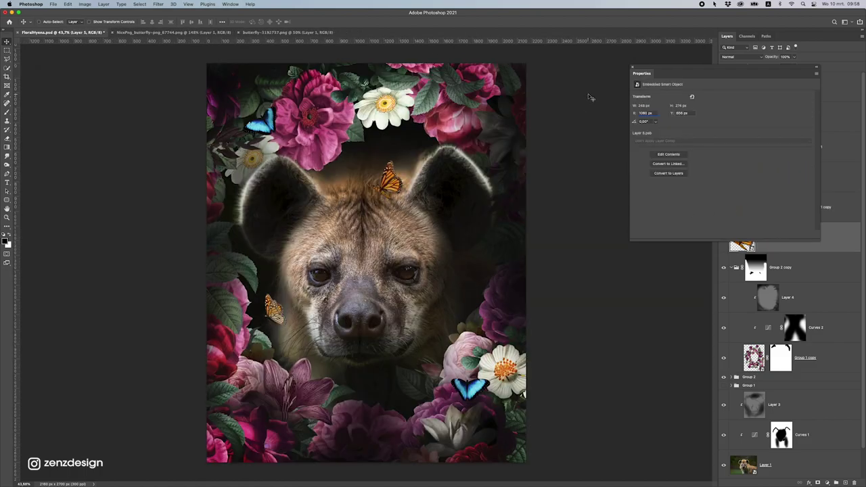
click(634, 67)
shift+click(828, 215)
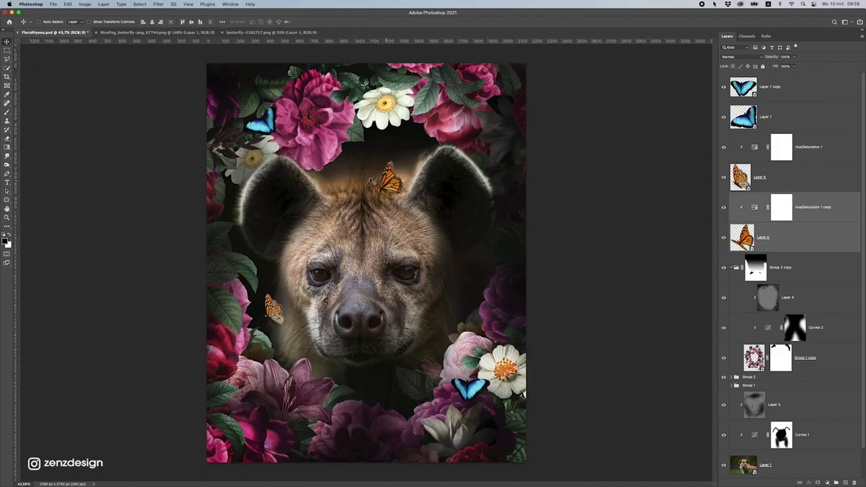
scroll(388, 189, up, 5)
scroll(392, 189, down, 5)
mouse_move(394, 189)
mouse_down()
mouse_move(383, 201)
mouse_move(402, 201)
mouse_up()
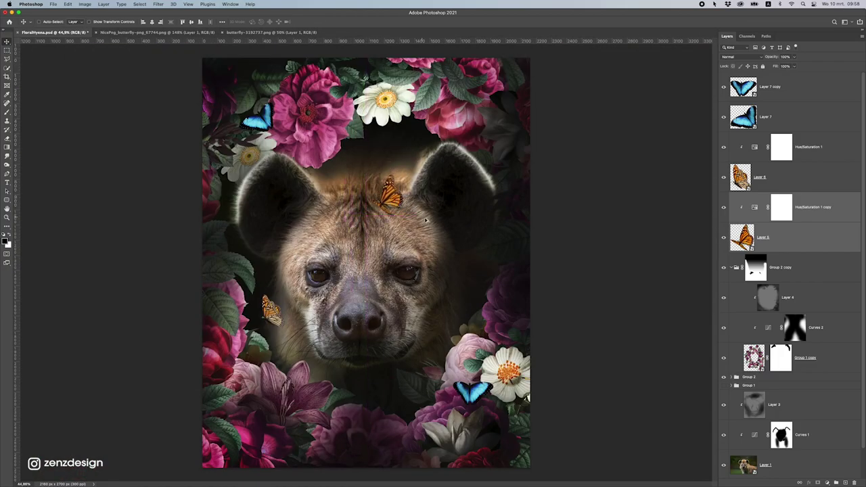
scroll(425, 222, up, 5)
scroll(423, 221, down, 6)
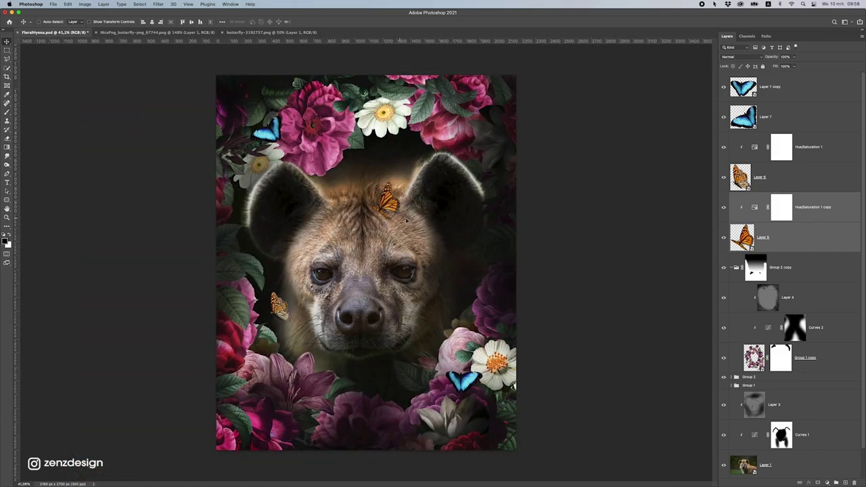
Duplicate the forehead butterfly with its adjustment, merge the copy and lower its lightness to make a solid black silhouette.
key(super+j)
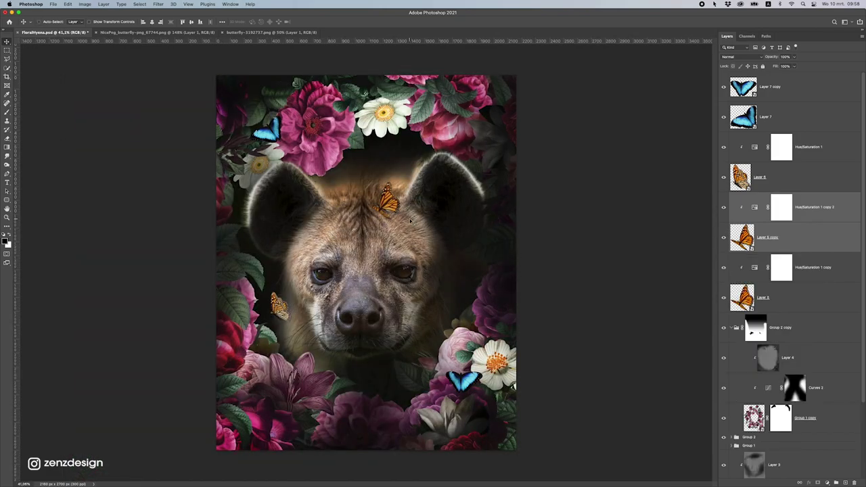
key(super+e)
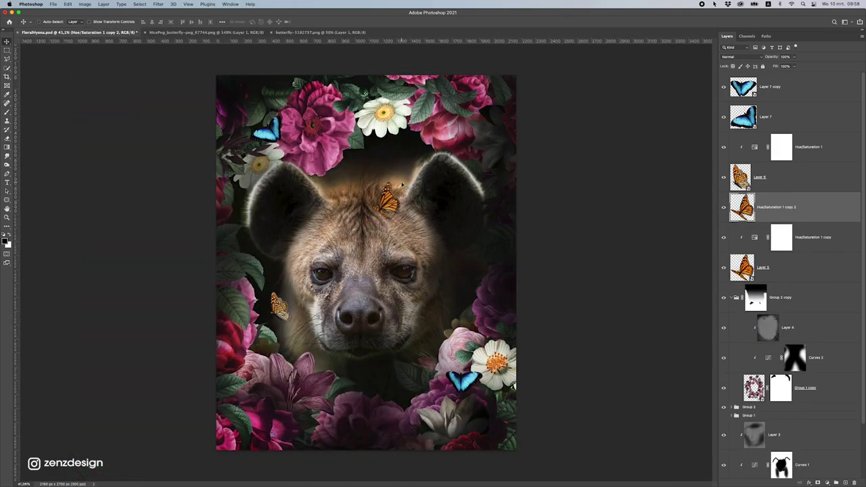
key(super+u)
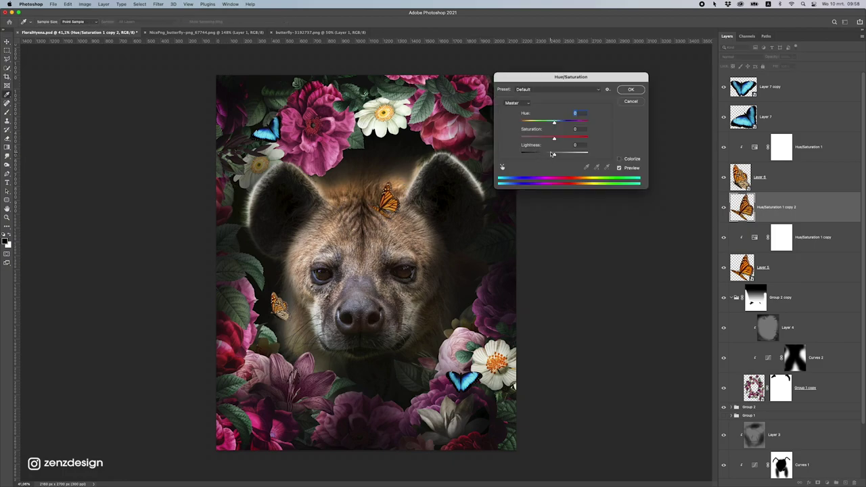
drag(552, 155, 494, 155)
key(Return)
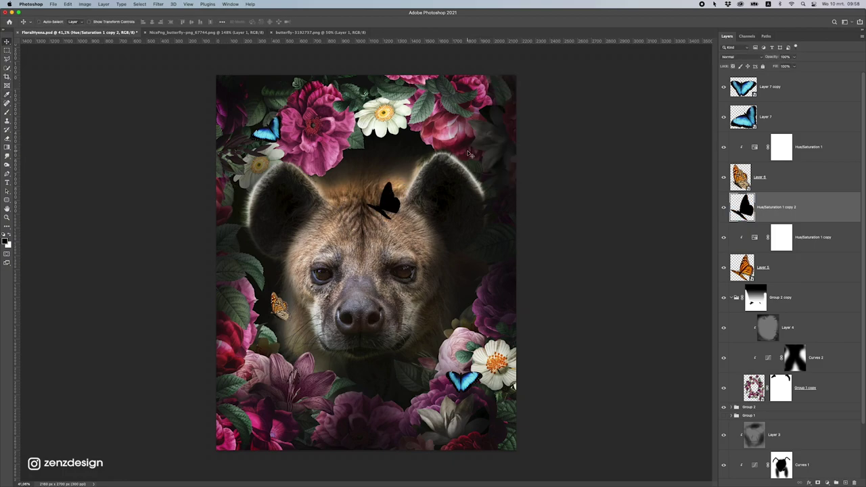
Flip the black butterfly silhouette vertically and place it directly below the orange butterfly on the forehead.
click(68, 4)
mouse_move(135, 153)
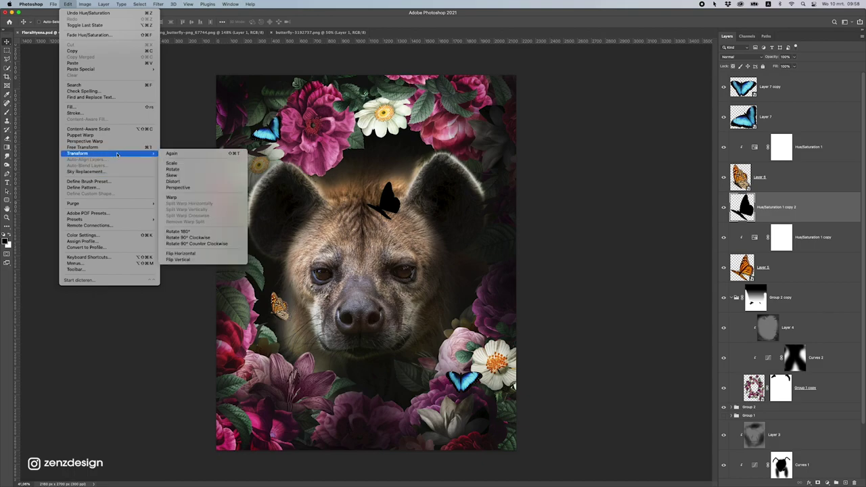
click(215, 259)
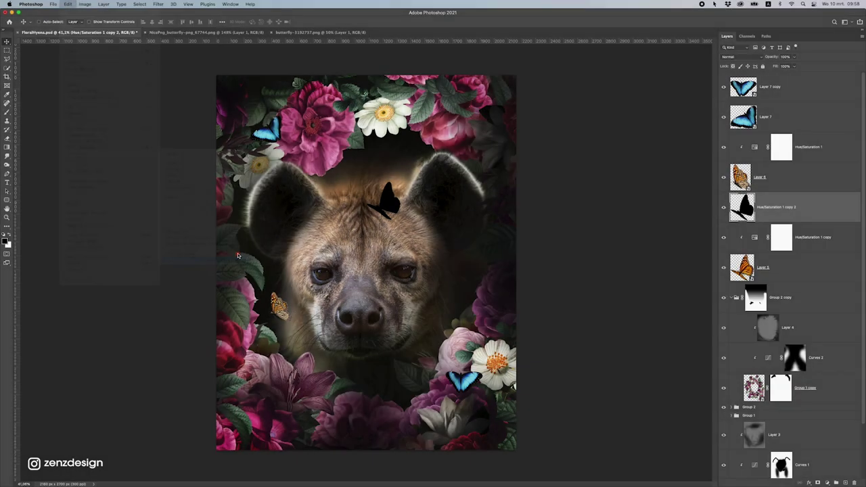
drag(404, 175, 404, 213)
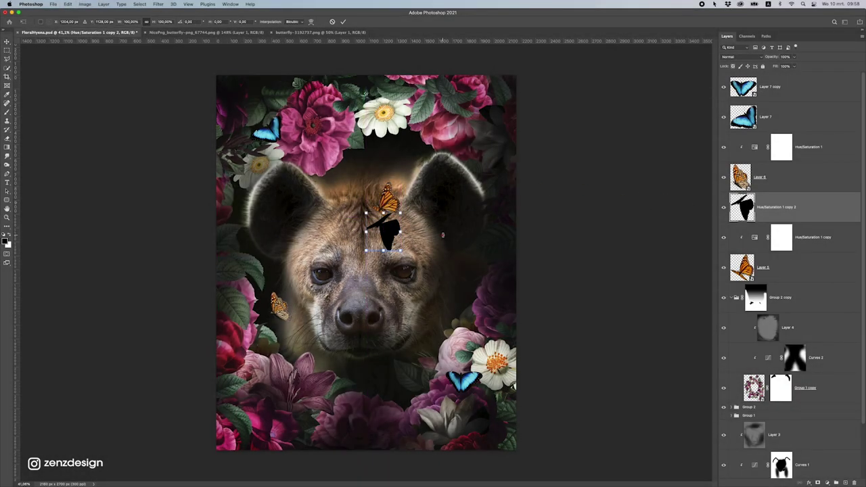
key(ctrl+t)
key(Return)
Move the silhouette layer beneath Layer 5, make it semi-transparent by lowering its opacity, and fine-tune its position under the butterfly.
drag(793, 208, 789, 282)
drag(407, 221, 410, 223)
click(794, 58)
drag(773, 66, 781, 66)
scroll(414, 231, down, 5)
scroll(414, 231, up, 5)
drag(409, 204, 409, 206)
Apply a Gaussian Blur with a 7.2 px radius to the forehead butterfly's shadow.
click(158, 4)
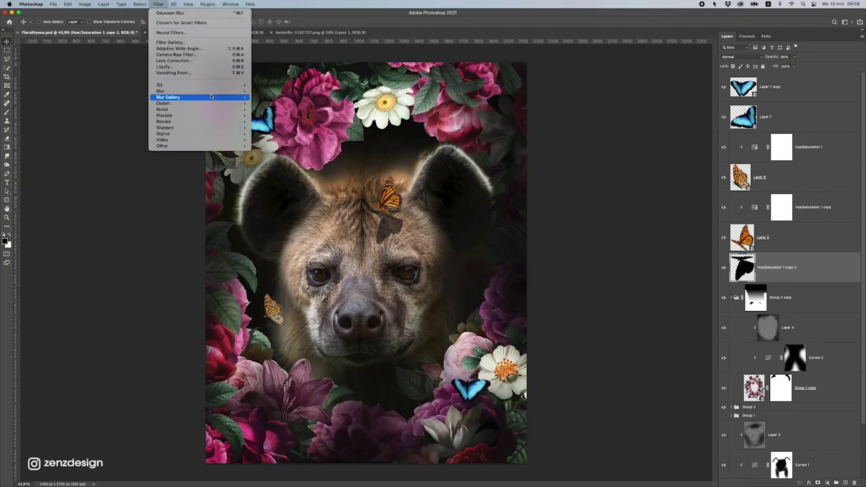
mouse_move(203, 91)
click(281, 116)
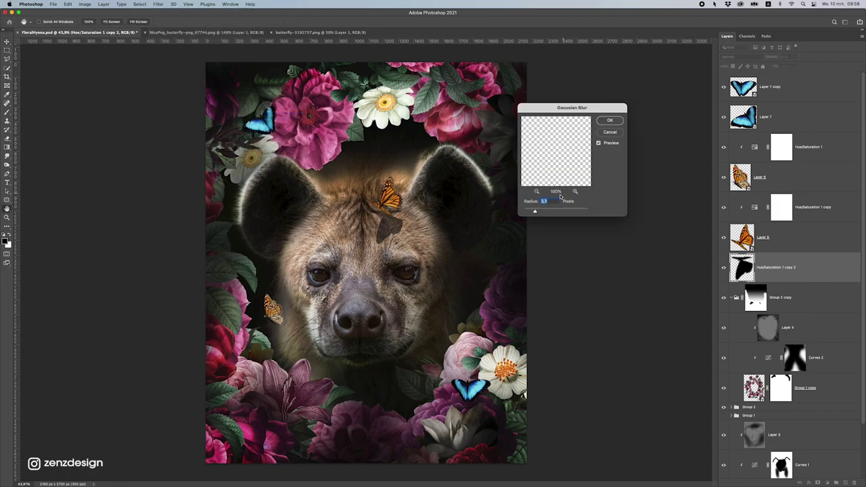
drag(547, 210, 551, 209)
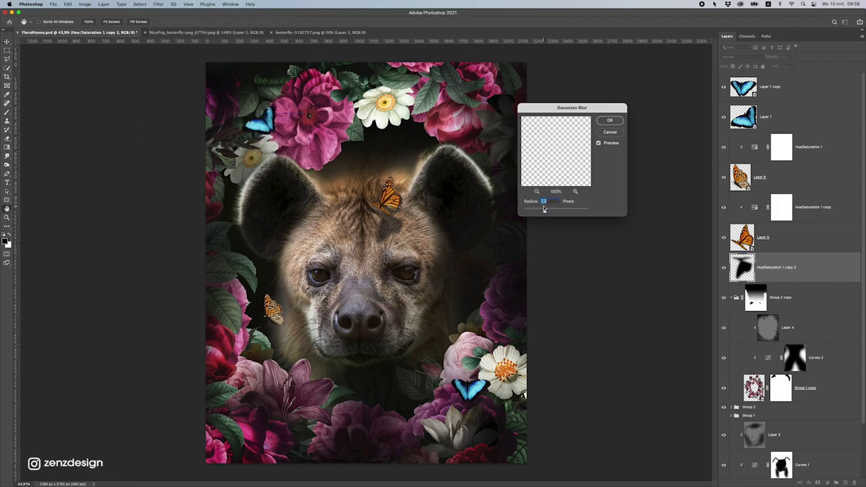
click(608, 120)
key(ctrl+t)
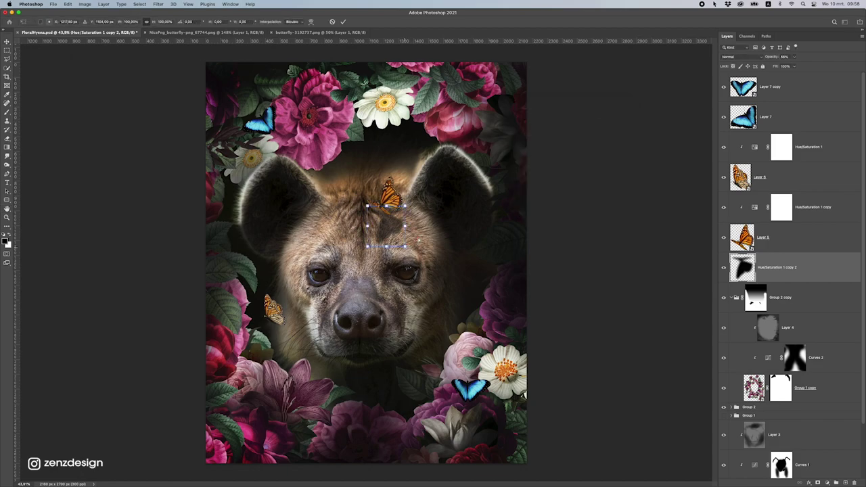
mouse_move(405, 247)
mouse_down()
mouse_move(420, 242)
mouse_move(412, 239)
mouse_up()
drag(369, 207, 378, 209)
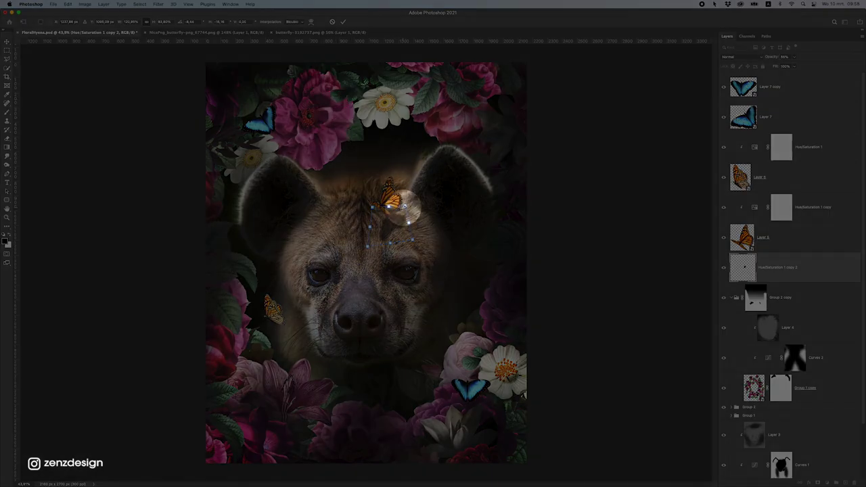
key(Return)
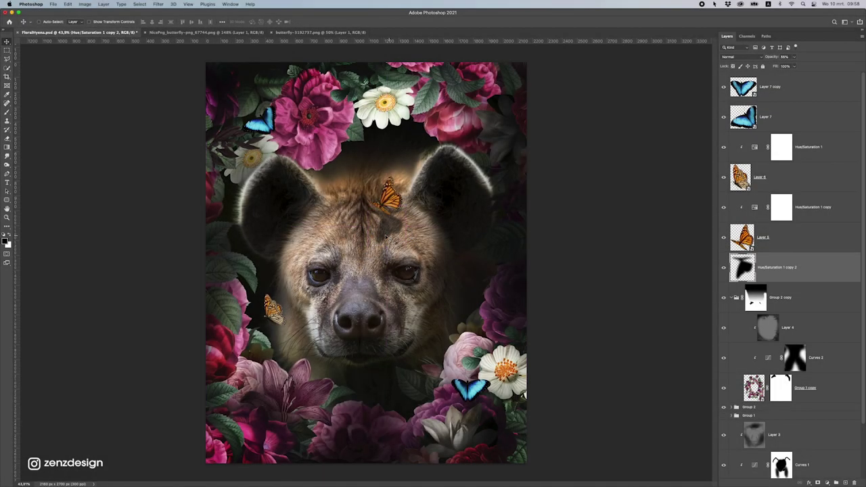
Skew the blurred shadow by about 24° so it falls diagonally away from the forehead butterfly.
key(super+t)
drag(367, 247, 431, 229)
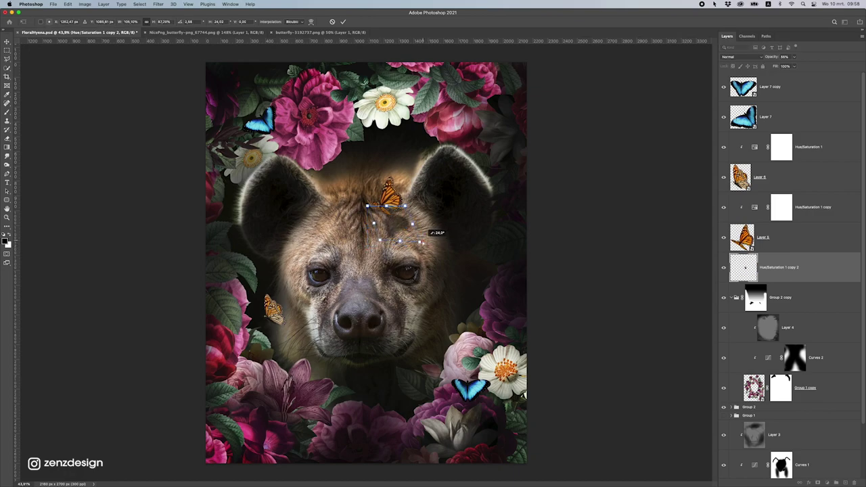
key(Return)
Move the orange butterfly on Layer 6 slightly left, closer to the pink flower beside the hyena's cheek.
scroll(401, 229, down, 3)
key(super+0)
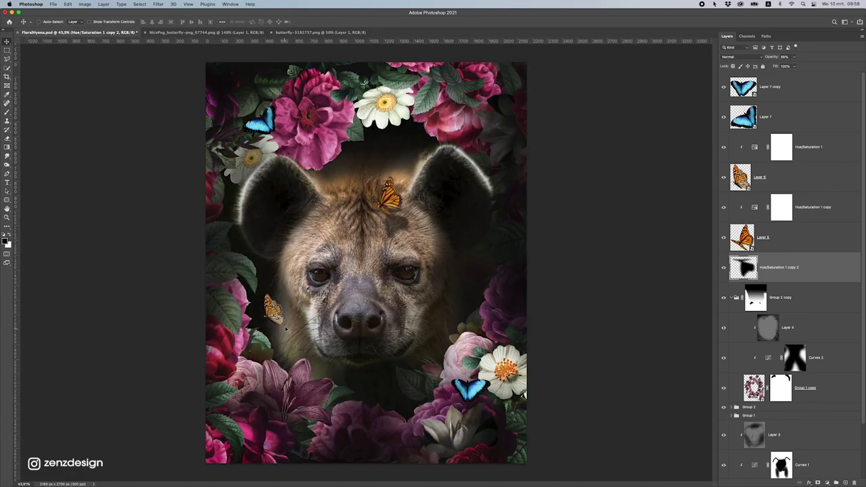
click(272, 303)
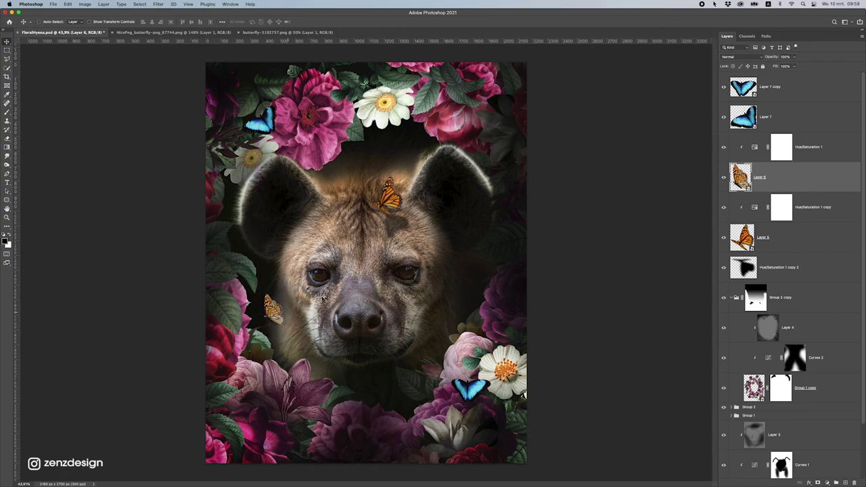
mouse_move(283, 298)
mouse_down()
mouse_move(268, 284)
mouse_move(242, 286)
mouse_move(257, 270)
mouse_move(277, 295)
mouse_up()
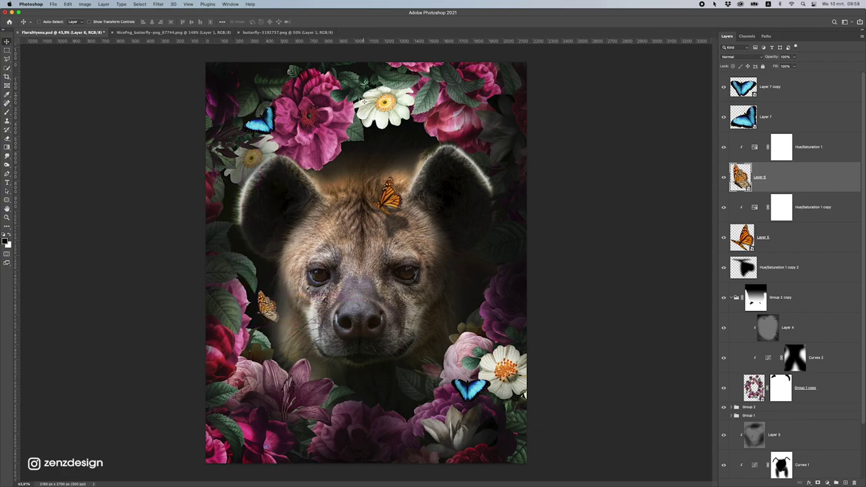
Duplicate the upper-left blue butterfly beneath Layer 7, darken the copy to black with Hue/Saturation and offset it downward as a shadow.
click(269, 126)
key(super+j)
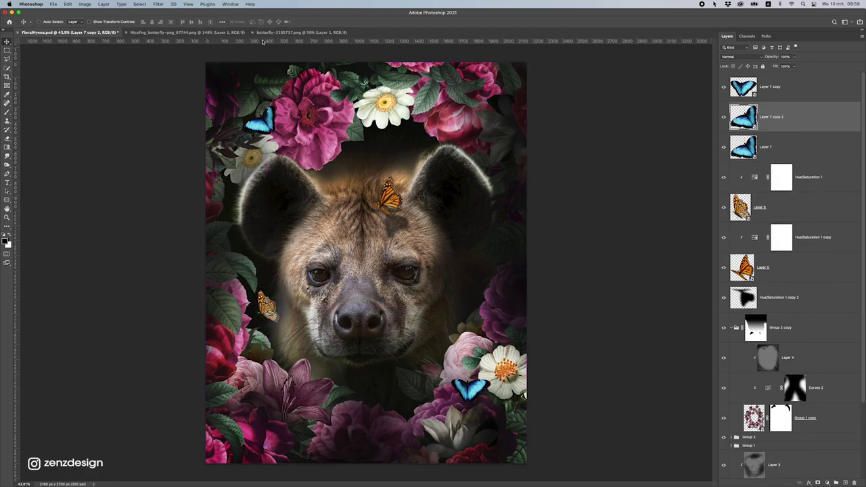
drag(789, 123, 794, 150)
key(super+u)
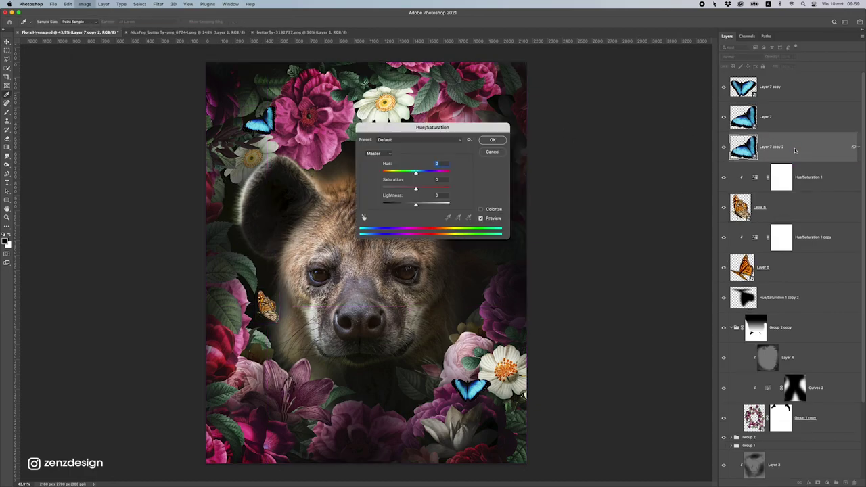
drag(397, 204, 350, 201)
key(Return)
drag(274, 114, 274, 128)
click(68, 4)
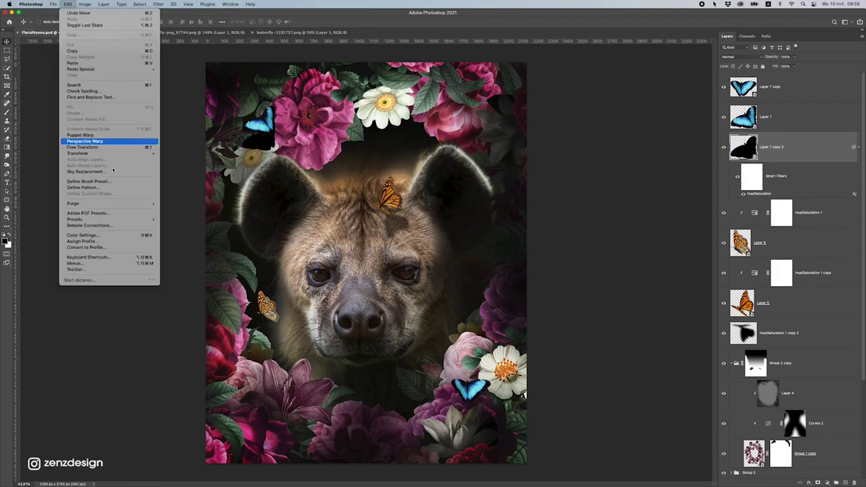
mouse_move(77, 153)
click(359, 155)
click(32, 4)
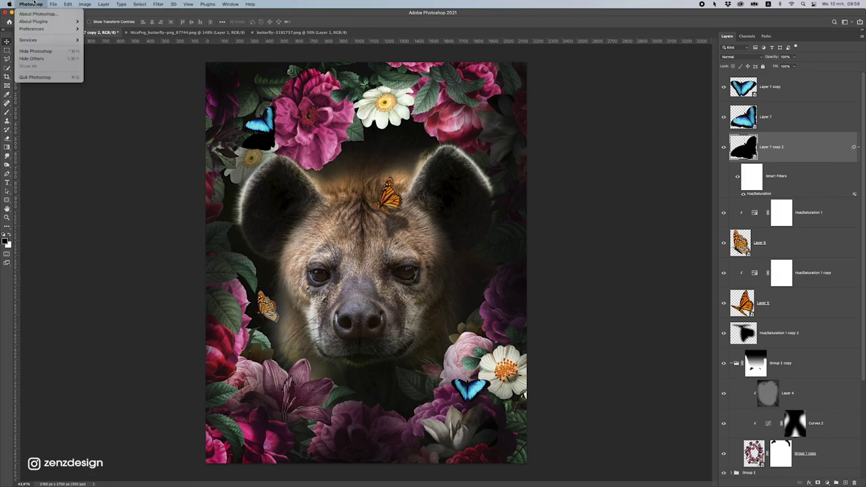
click(303, 168)
Set the upper-left butterfly shadow's opacity to 33% and apply a Gaussian Blur with a 7.2 px radius.
drag(783, 65, 773, 66)
click(69, 4)
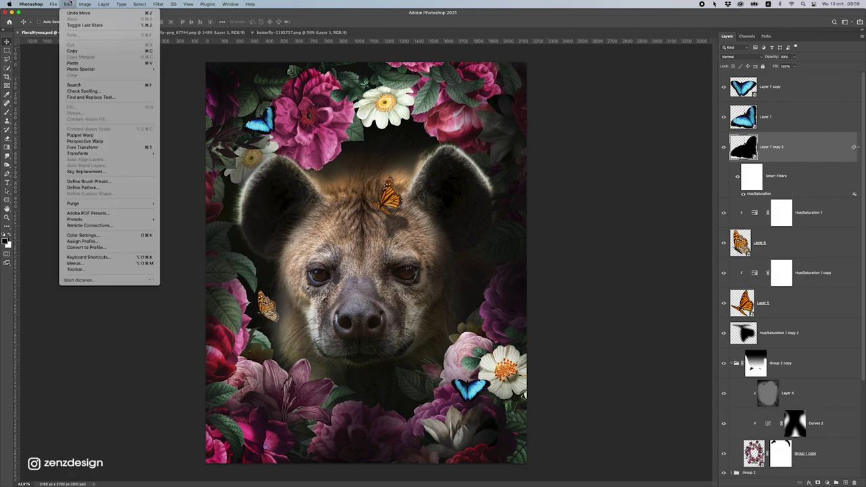
mouse_move(157, 4)
mouse_move(223, 97)
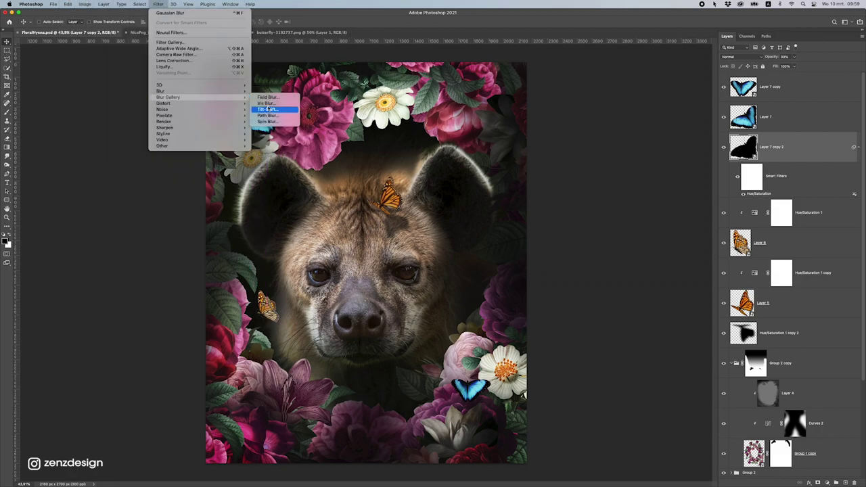
click(278, 113)
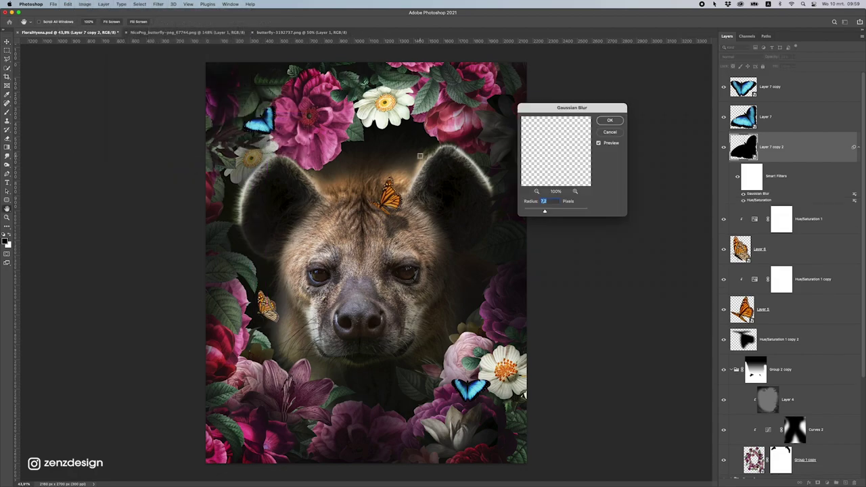
key(Return)
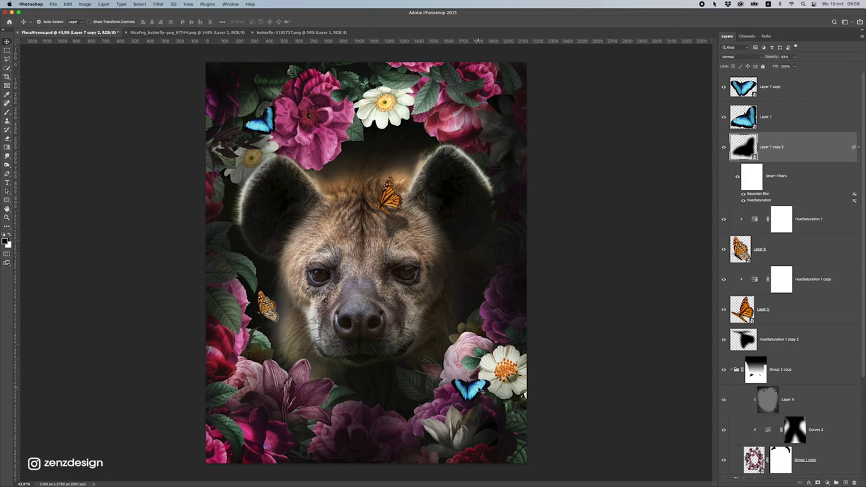
Duplicate the lower-right blue butterfly, offset the copy down and to the right beneath the original, and darken it to black with Hue/Saturation.
super+click(481, 391)
key(super+j)
drag(485, 385, 495, 393)
drag(777, 103, 777, 133)
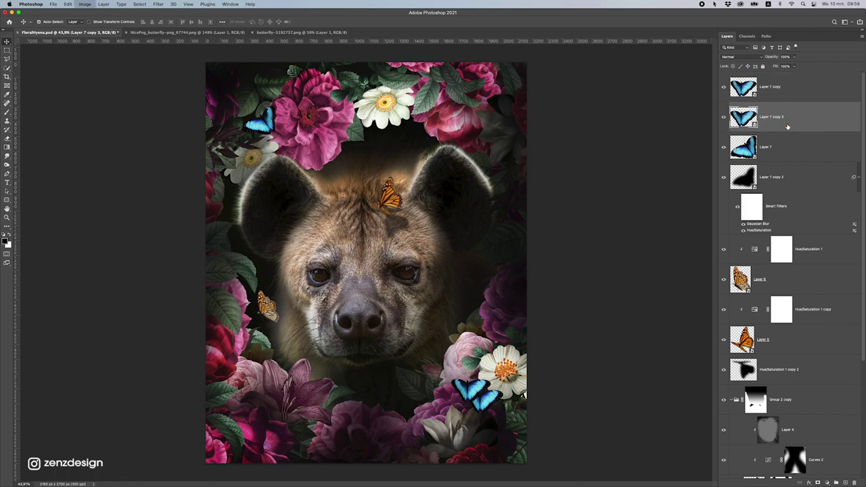
key(ctrl+u)
drag(415, 205, 378, 205)
key(Return)
Apply a Gaussian Blur to the lower-right butterfly's black shadow and lower its opacity to 43%.
click(83, 3)
mouse_move(71, 6)
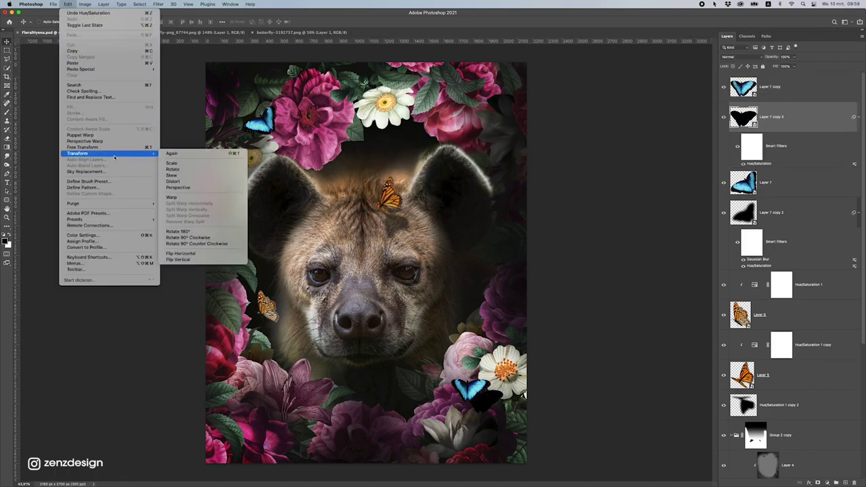
mouse_move(158, 4)
mouse_move(202, 90)
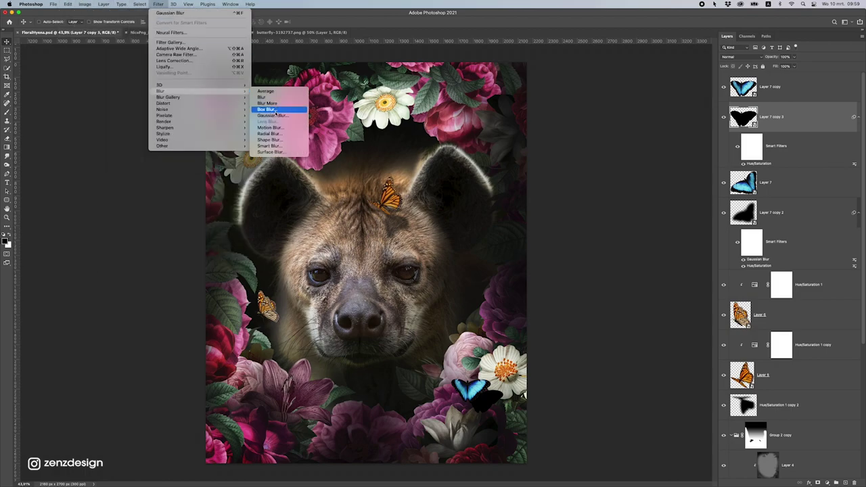
click(277, 115)
key(Return)
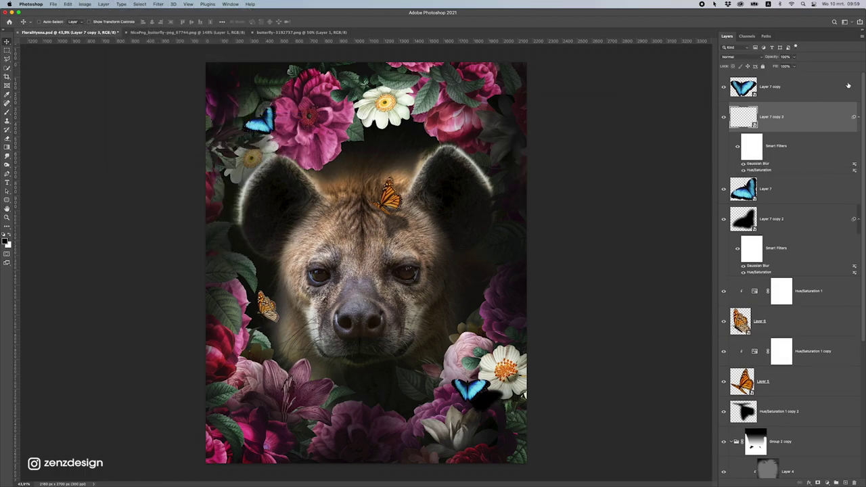
drag(783, 67, 776, 67)
scroll(407, 272, down, 5)
scroll(406, 270, up, 5)
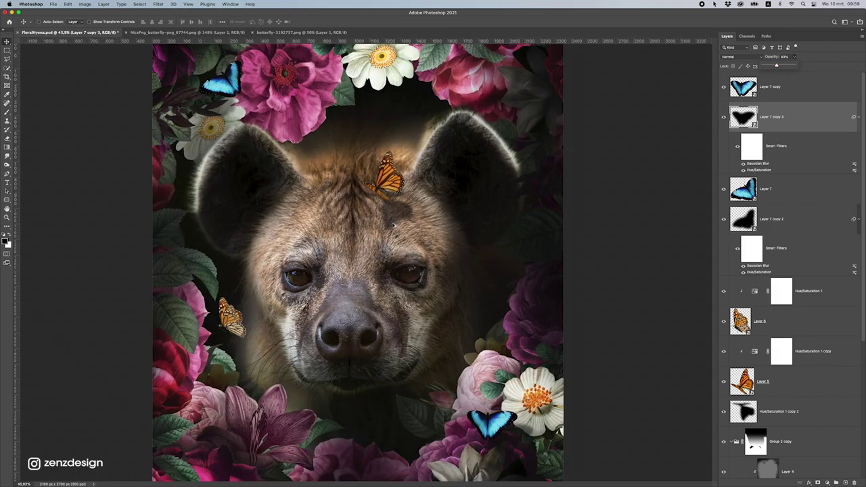
Move the orange butterfly on the forehead together with its shadow toward the right ear, to the right and slightly down.
scroll(393, 223, down, 3)
super+click(390, 197)
shift+super+click(400, 224)
drag(409, 197, 465, 230)
scroll(442, 253, down, 5)
scroll(443, 254, up, 3)
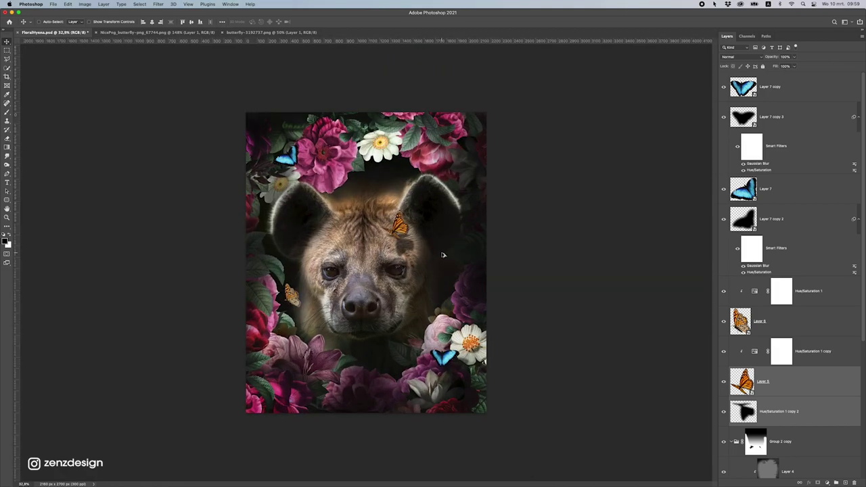
Add a new empty layer above Layer 7 copy, on top of the whole layer stack.
scroll(358, 203, up, 1)
ctrl+click(349, 175)
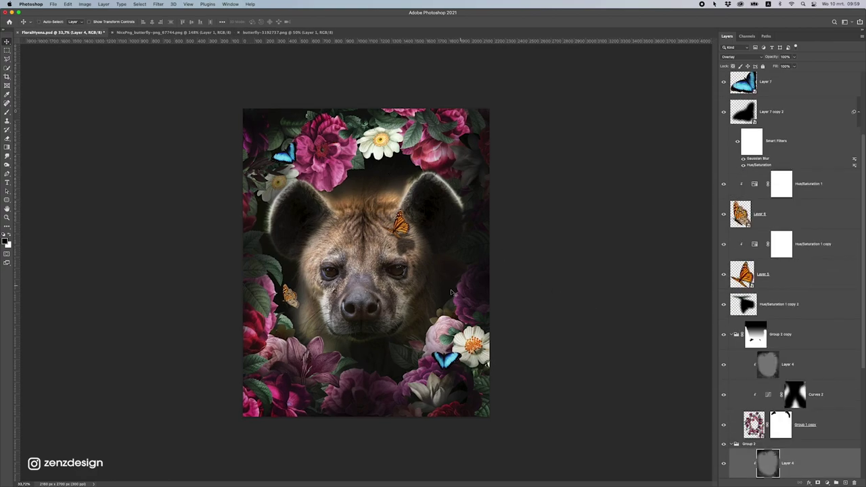
scroll(494, 294, down, 1)
scroll(803, 95, up, 3)
click(804, 96)
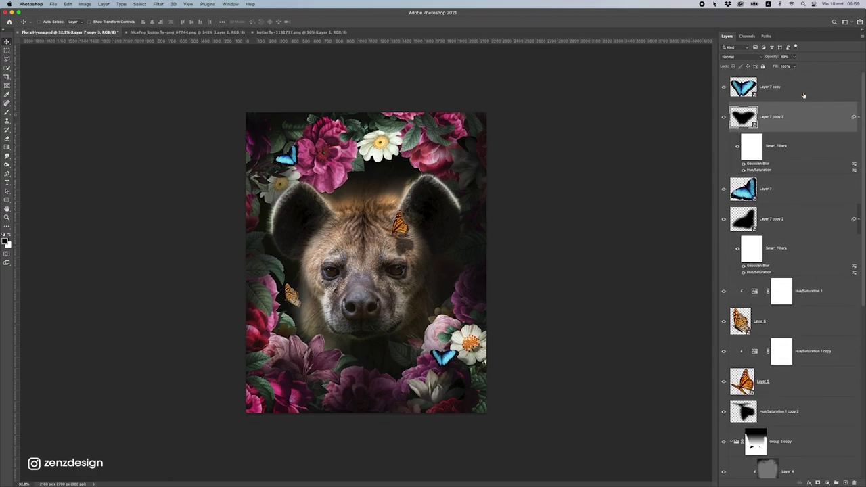
click(801, 94)
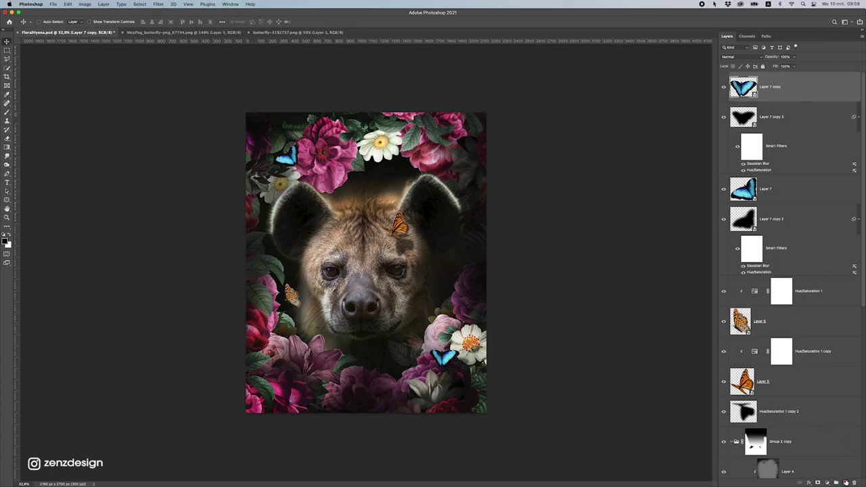
click(846, 482)
Get the Brush ready and set the foreground colour to a pale, warm orange cream.
click(7, 112)
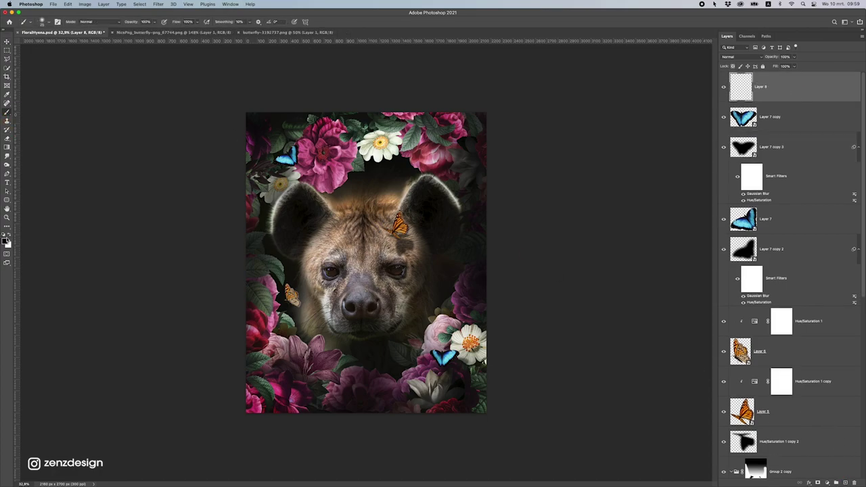
click(5, 240)
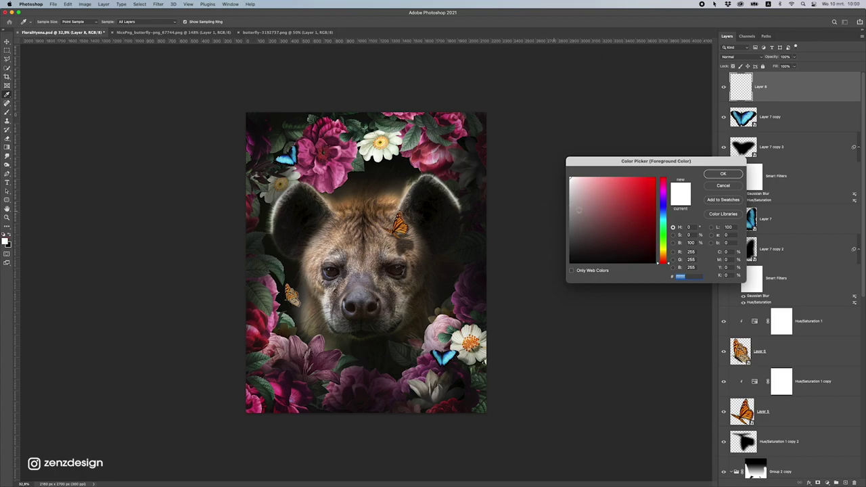
click(663, 251)
drag(619, 215, 588, 162)
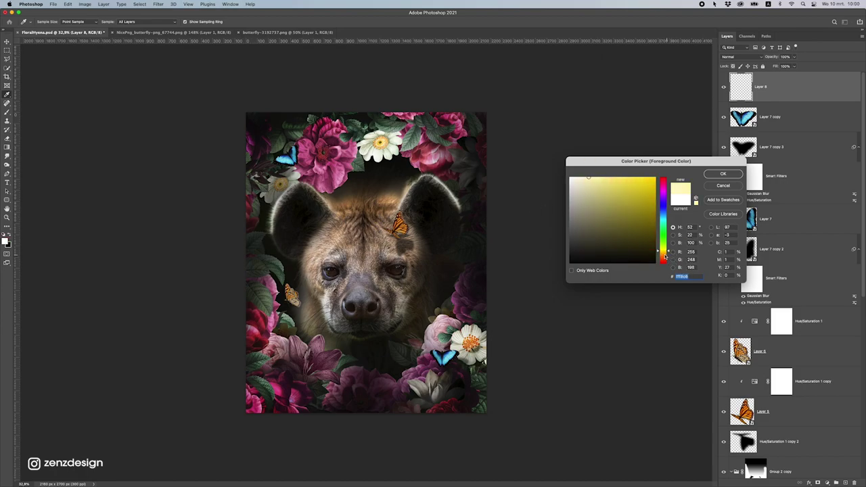
drag(666, 253, 666, 257)
click(722, 173)
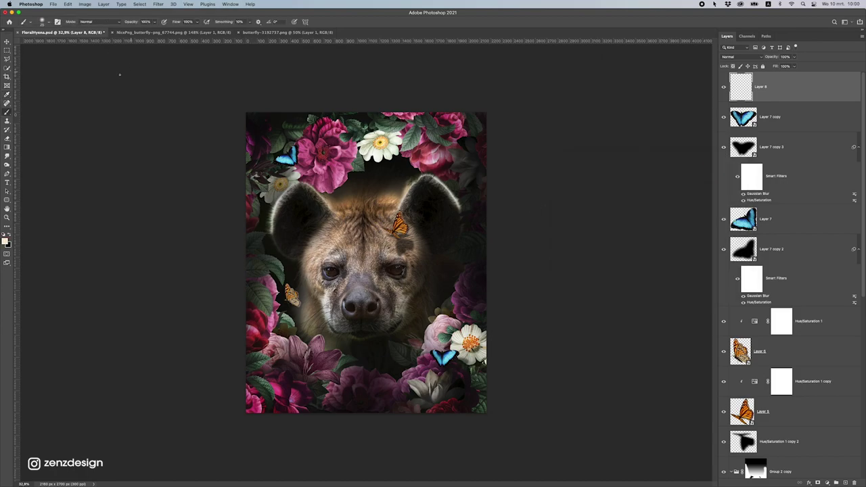
Stamp one large glow with a Soft Round brush at 0% hardness, and move it to the canvas's top edge.
click(43, 22)
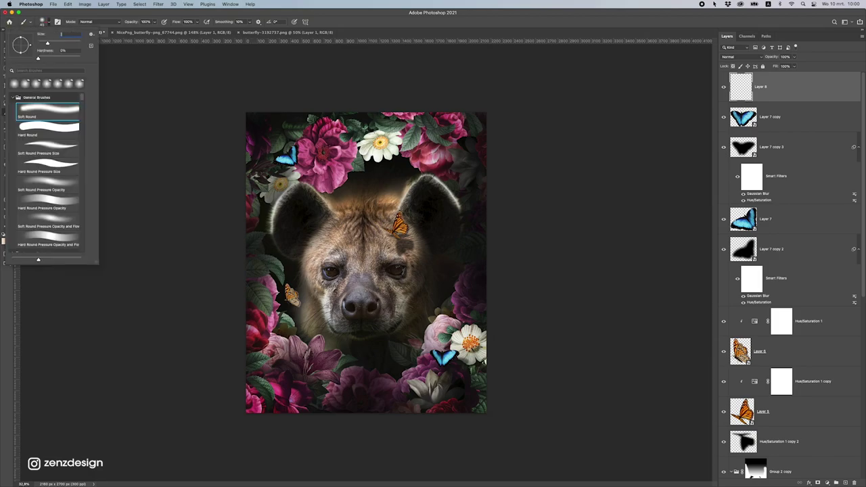
click(196, 77)
click(431, 172)
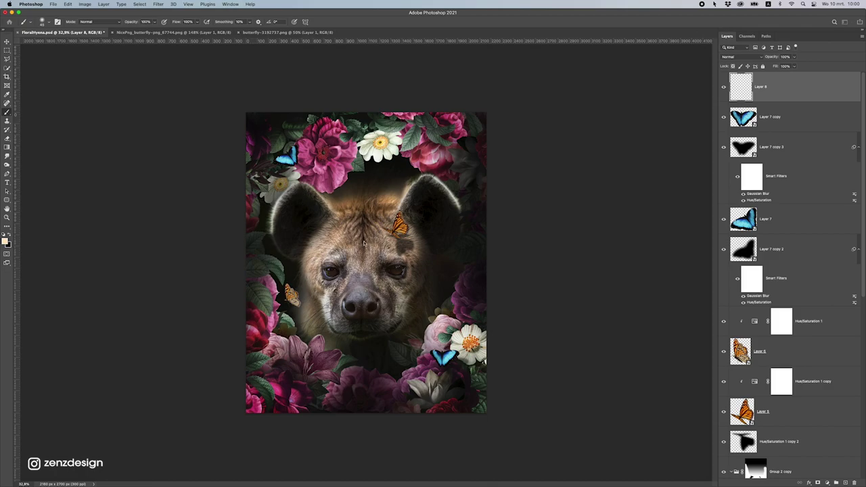
click(42, 21)
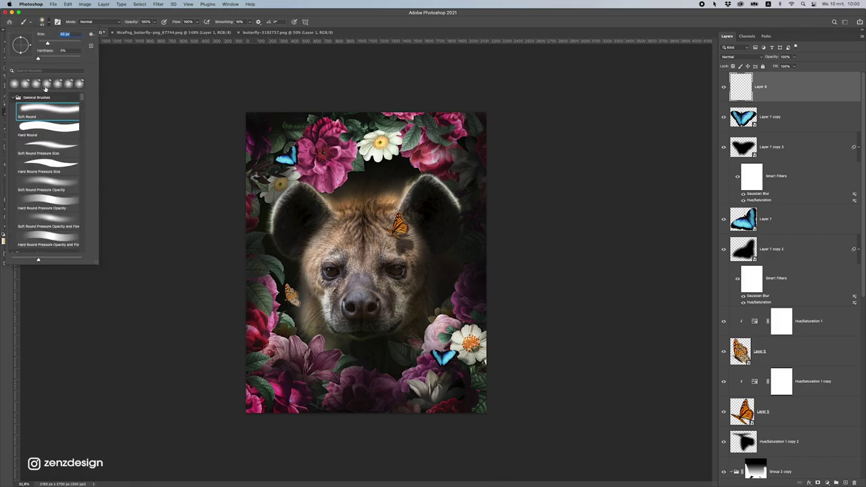
drag(38, 59, 20, 59)
key(Return)
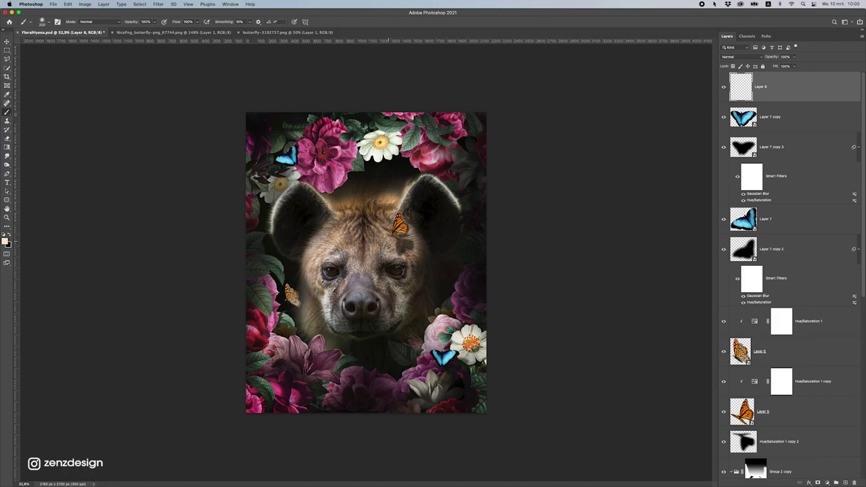
click(365, 233)
click(7, 42)
drag(381, 238, 352, 123)
drag(364, 175, 361, 164)
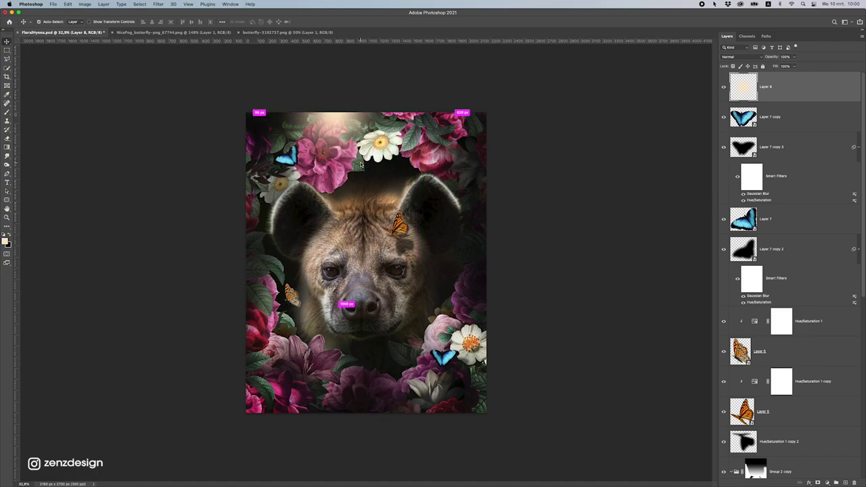
Brighten the glow on Layer 8 with Hue/Saturation by raising Lightness to about +40.
key(super+u)
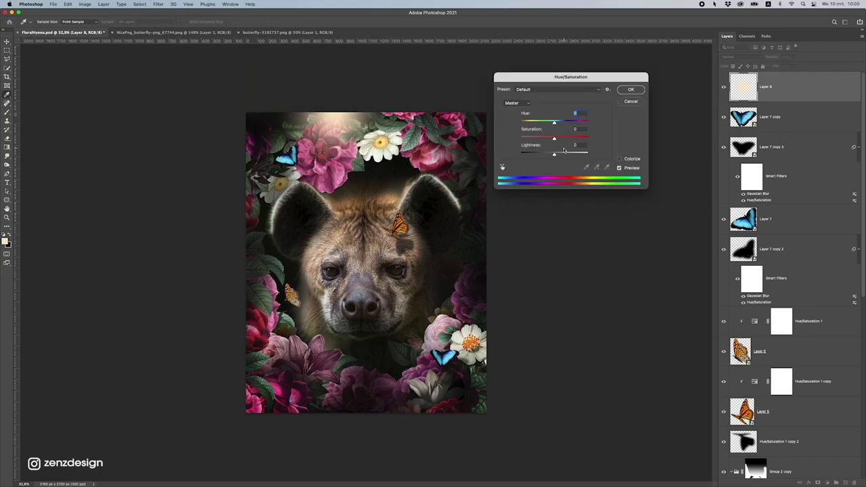
drag(565, 154, 568, 154)
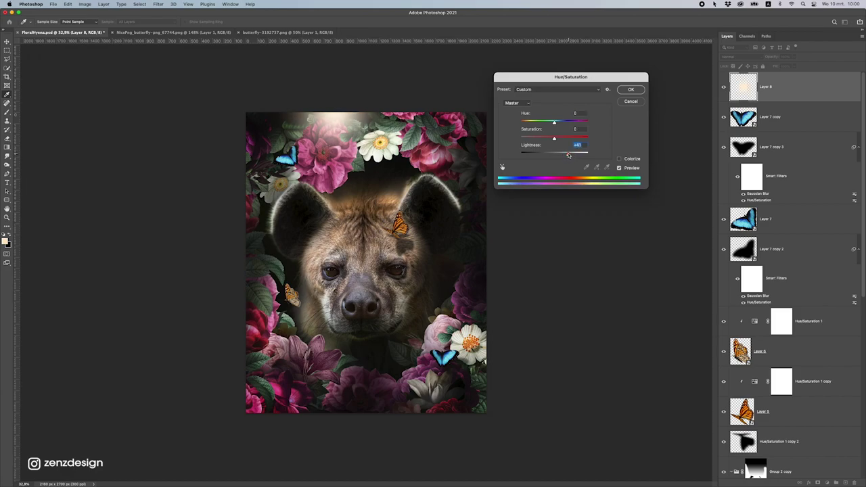
click(630, 90)
Enlarge the glow with Free Transform and reposition it to shine down from the top edge over the flowers and head.
key(super+t)
drag(429, 240, 392, 347)
drag(320, 211, 363, 185)
key(Return)
mouse_move(385, 222)
mouse_down()
mouse_move(366, 192)
mouse_move(370, 214)
mouse_up()
scroll(367, 194, down, 5)
scroll(366, 196, up, 5)
scroll(369, 215, down, 5)
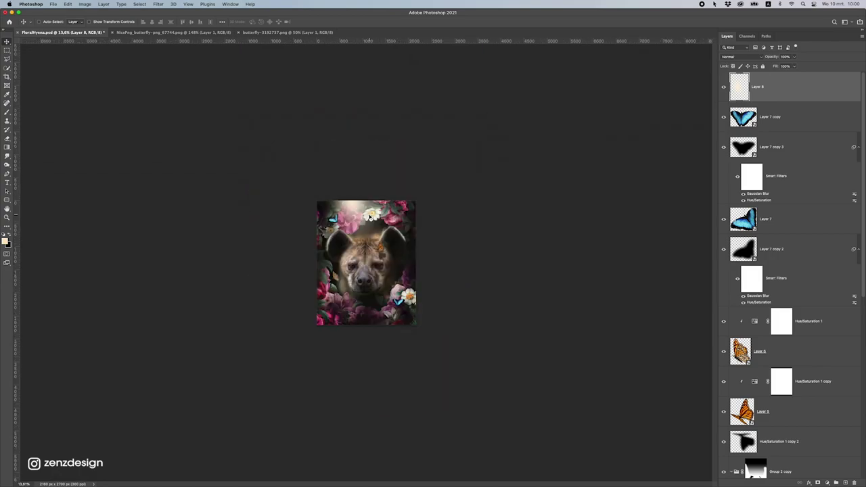
scroll(367, 215, up, 3)
Add a Curves adjustment clipped to the forehead butterfly on Layer 5 and lower its white point to output 81.
click(409, 229)
scroll(454, 172, down, 3)
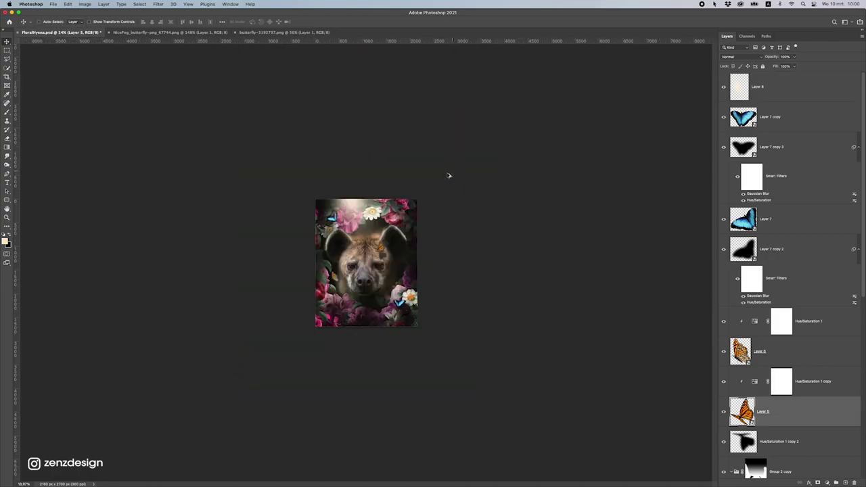
scroll(398, 254, up, 5)
scroll(398, 254, down, 2)
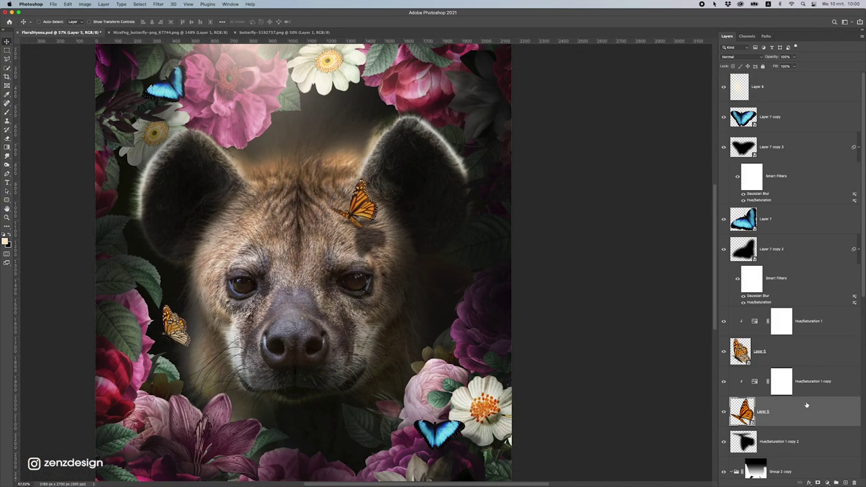
click(827, 482)
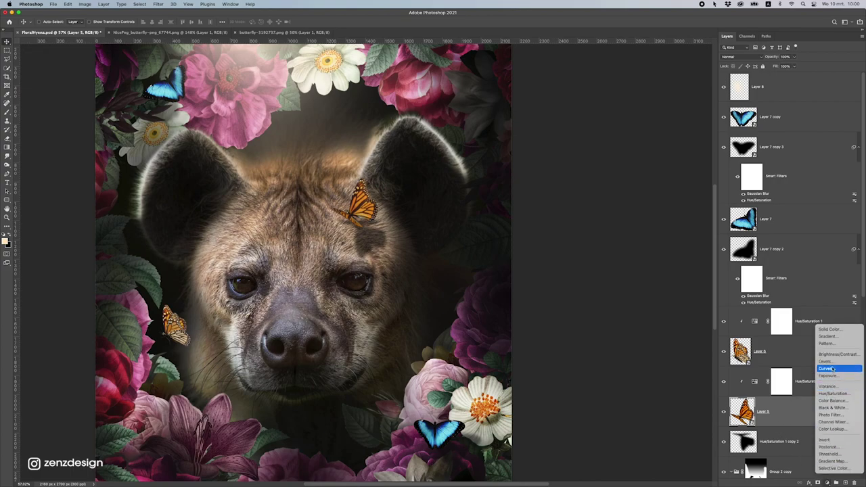
click(795, 360)
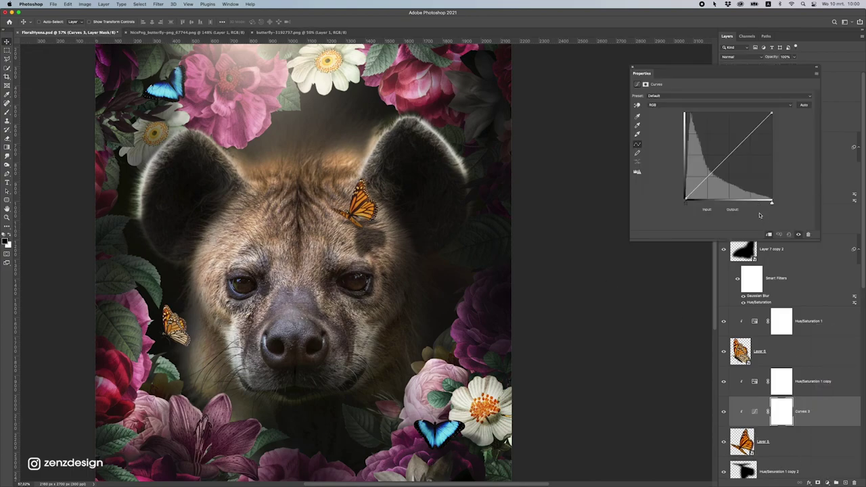
drag(771, 115, 798, 175)
Paint black with a smaller soft brush on the Curves 3 mask to bring back light on parts of the forehead butterfly's wings.
click(8, 110)
key(bracketleft)
key(bracketleft)
key(bracketleft)
key(bracketleft)
key(bracketleft)
key(bracketleft)
key(bracketleft)
key(bracketleft)
mouse_move(348, 203)
mouse_down()
mouse_move(371, 164)
mouse_move(362, 185)
mouse_up()
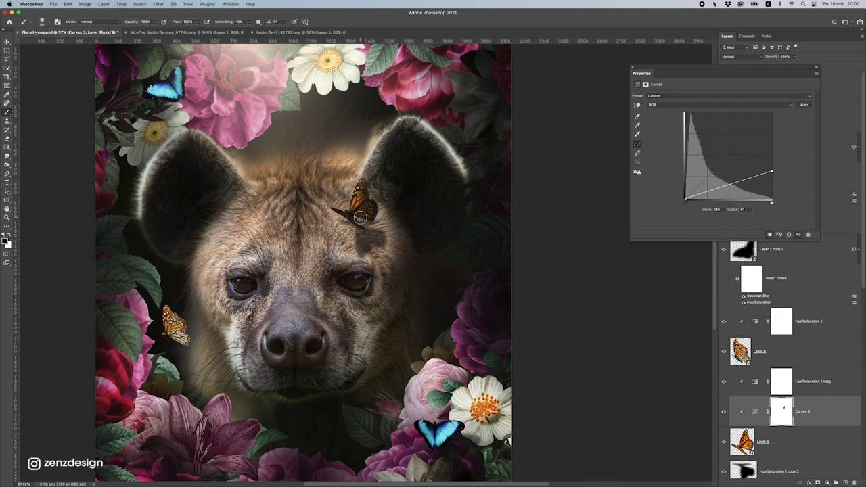
scroll(359, 217, down, 3)
scroll(378, 200, up, 4)
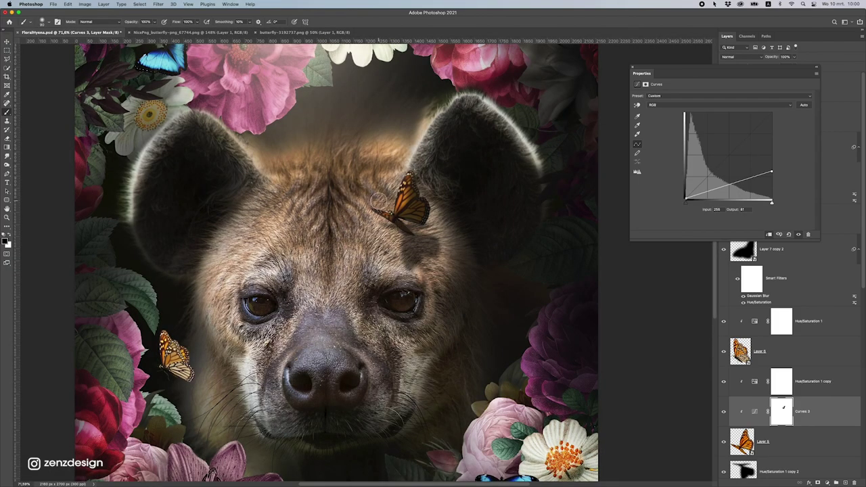
scroll(427, 191, down, 4)
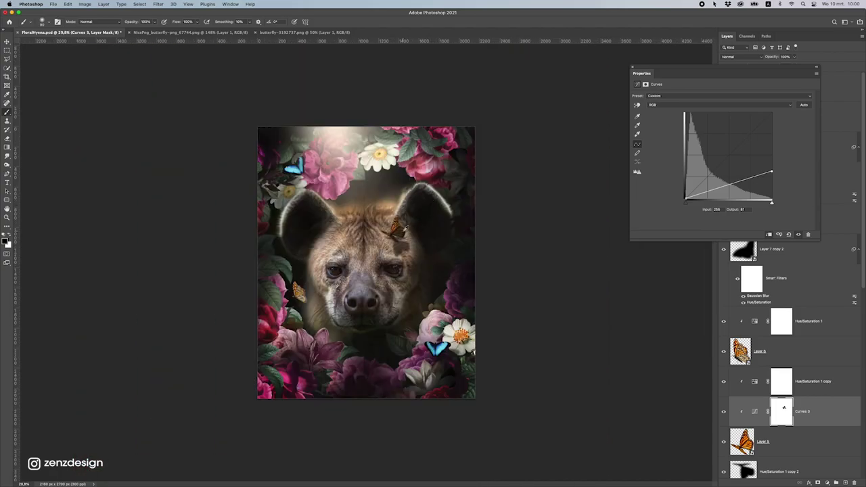
scroll(406, 229, up, 3)
scroll(414, 191, down, 4)
scroll(376, 213, up, 2)
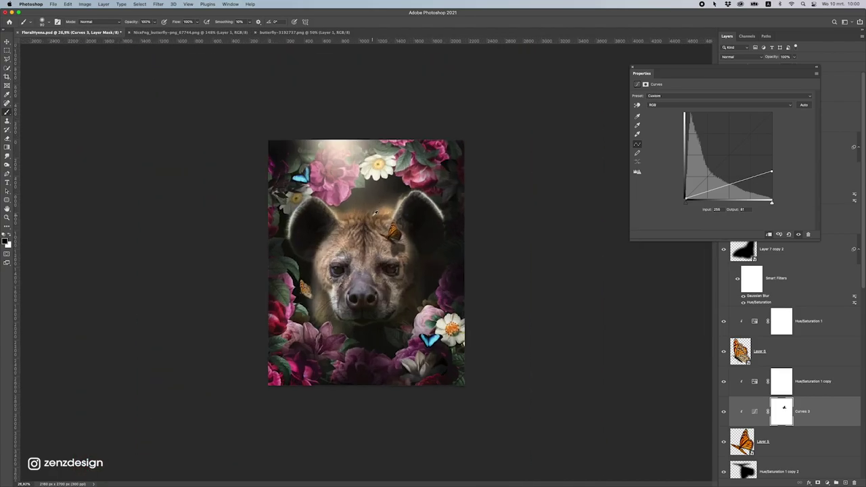
Add a Curves adjustment clipped to the left orange butterfly on Layer 6 and lower its white point to output 87.
scroll(375, 217, up, 4)
key(v)
super+click(221, 356)
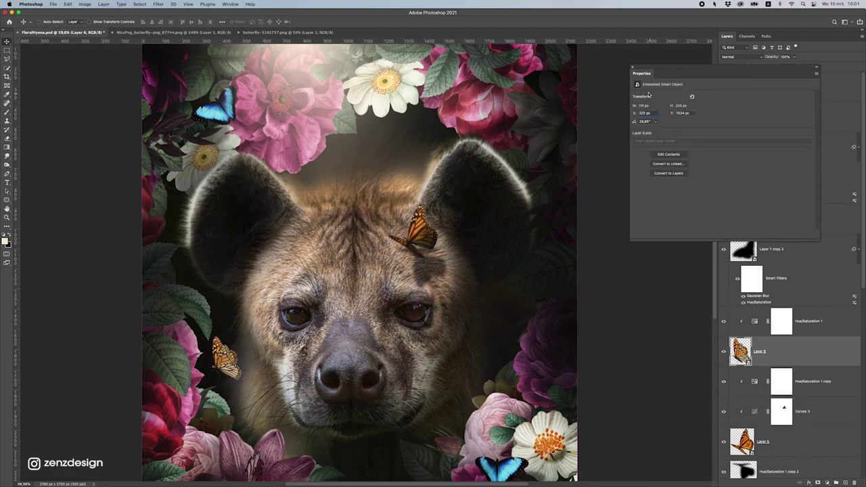
click(633, 67)
click(835, 482)
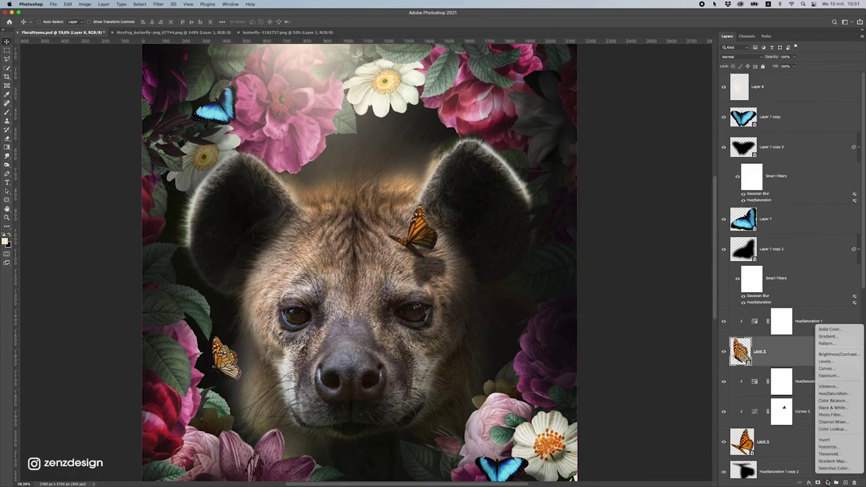
click(830, 369)
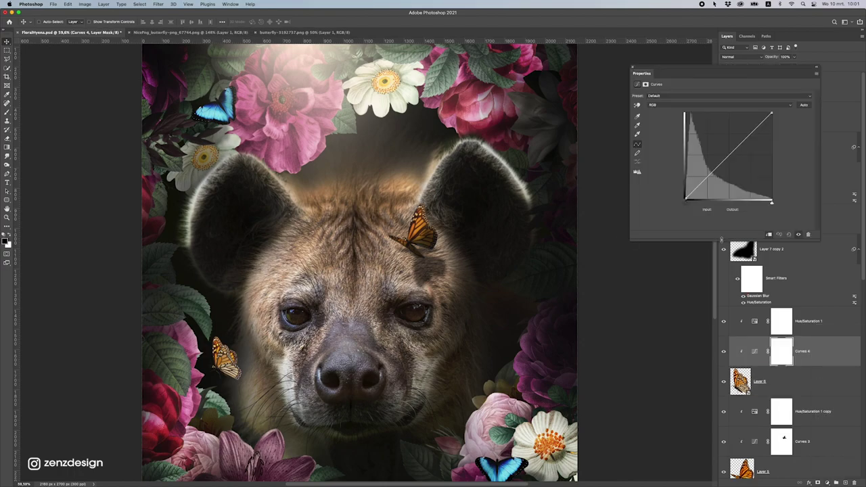
drag(772, 119, 771, 171)
Paint black on the Curves 4 mask to restore highlights on part of the left orange butterfly.
key(b)
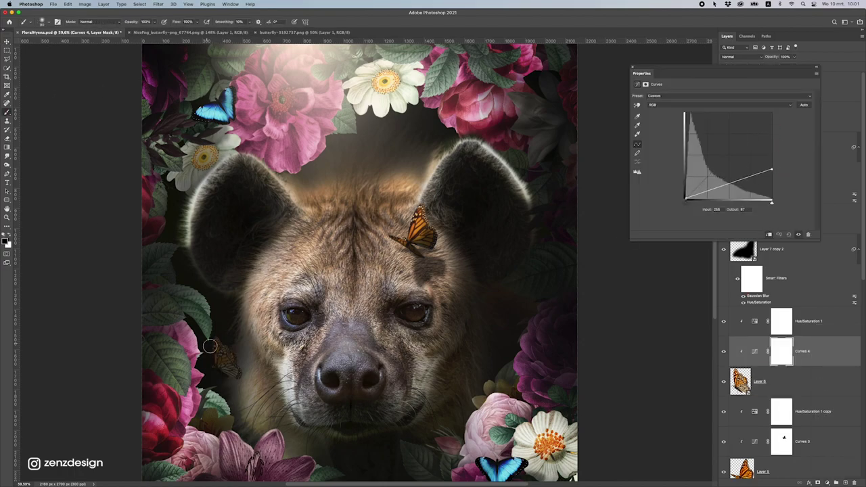
key(super+minus)
key(super+minus)
key(super+minus)
scroll(313, 304, up, 4)
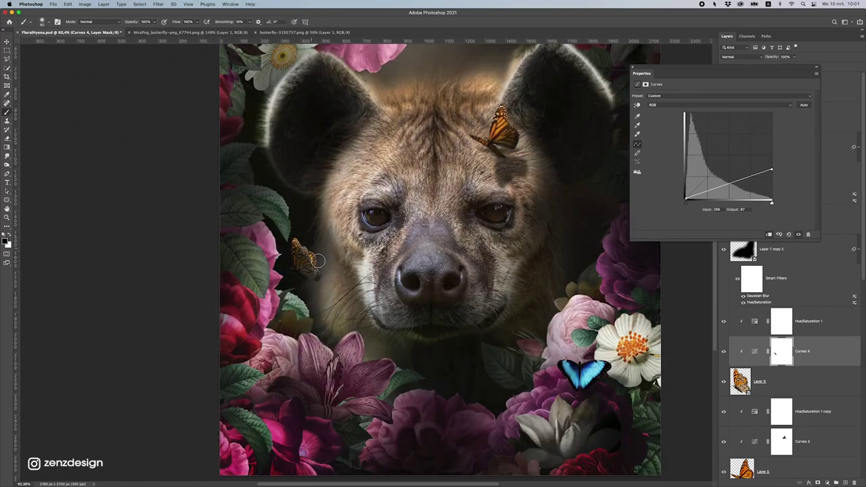
scroll(343, 238, down, 3)
scroll(365, 259, up, 3)
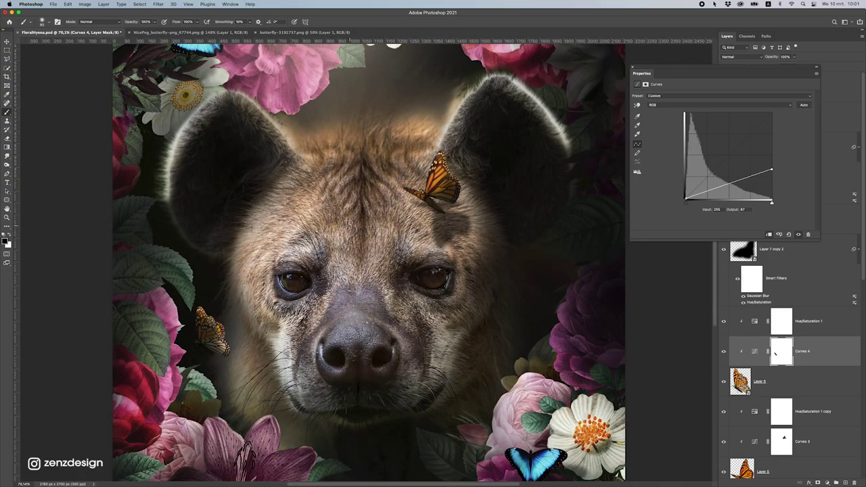
scroll(365, 259, down, 1)
Add a Curves adjustment clipped to the upper-left blue butterfly on Layer 7 and lower its white point to output 120.
click(7, 43)
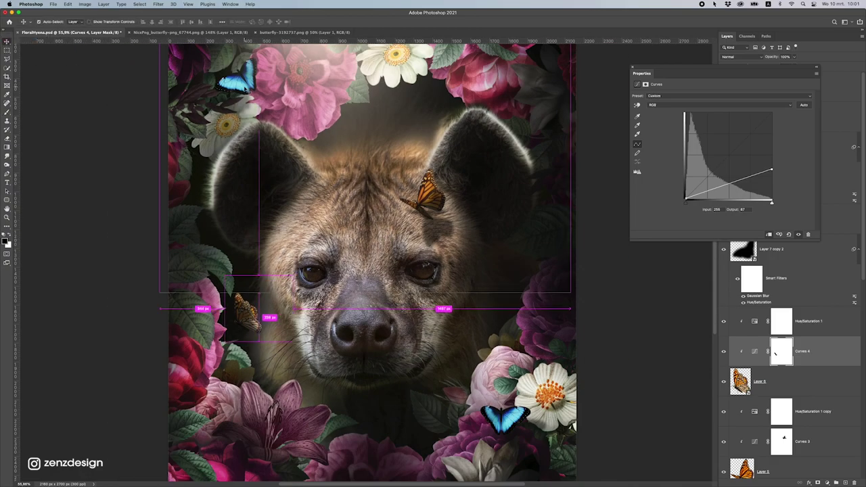
super+click(242, 86)
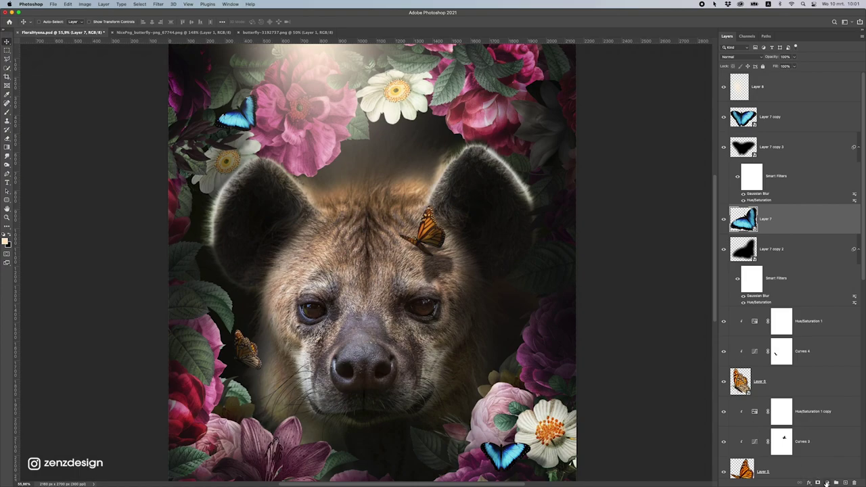
click(826, 484)
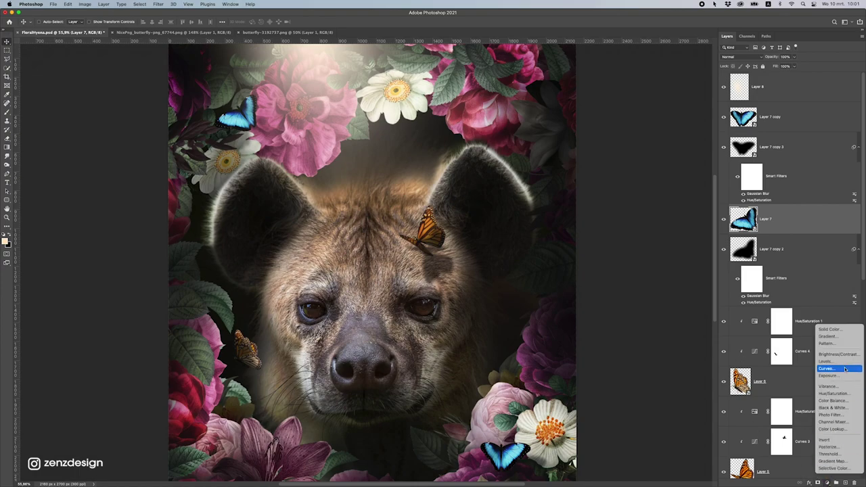
click(844, 368)
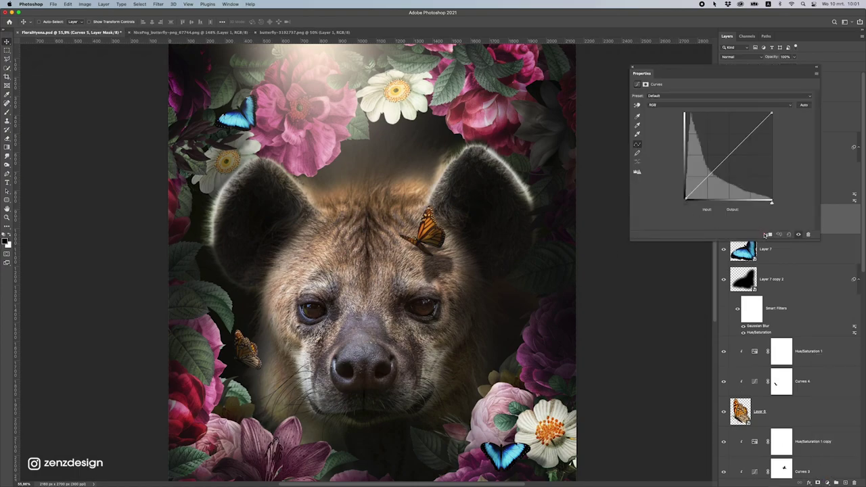
drag(778, 113, 772, 160)
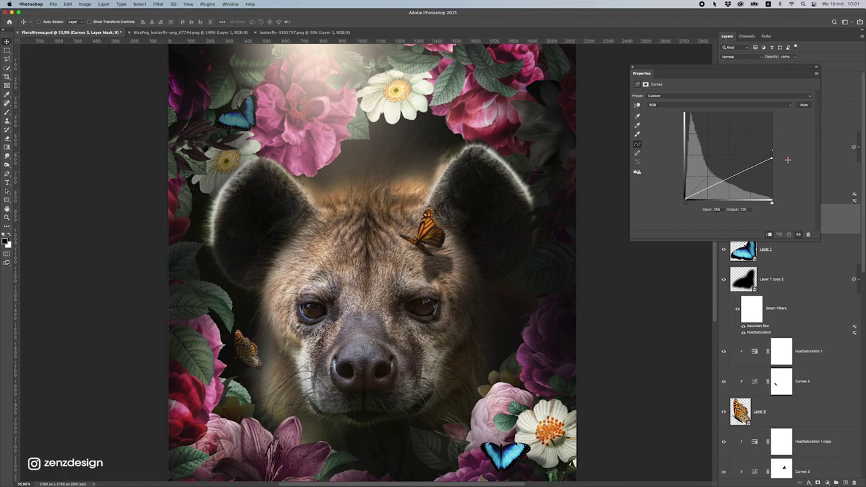
Paint black with a soft brush on the Curves 5 mask to restore highlights on part of the upper-left blue butterfly.
click(7, 112)
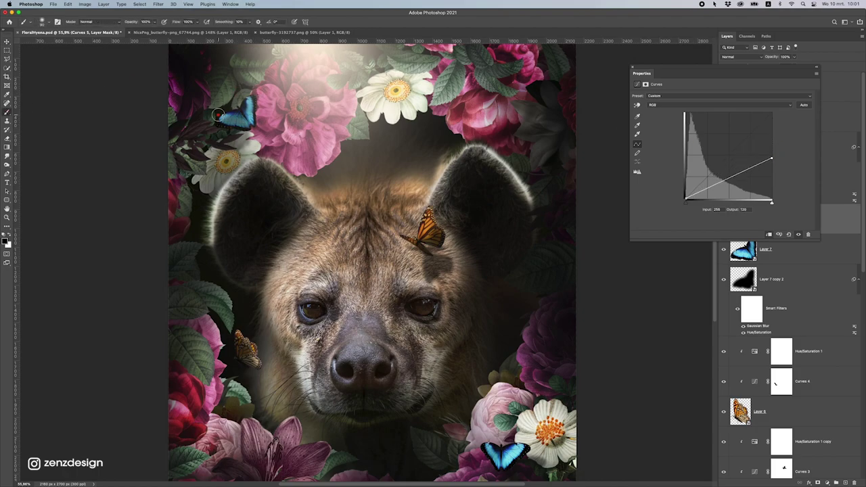
scroll(272, 99, down, 5)
scroll(332, 144, up, 3)
click(6, 49)
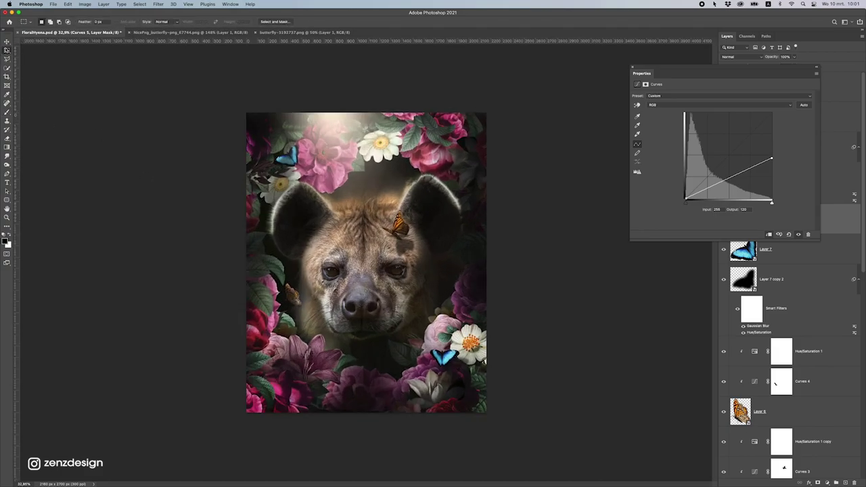
Add a Curves adjustment clipped to the lower-right blue butterfly on Layer 7 copy and lower its white point to output 104.
click(7, 42)
super+click(450, 356)
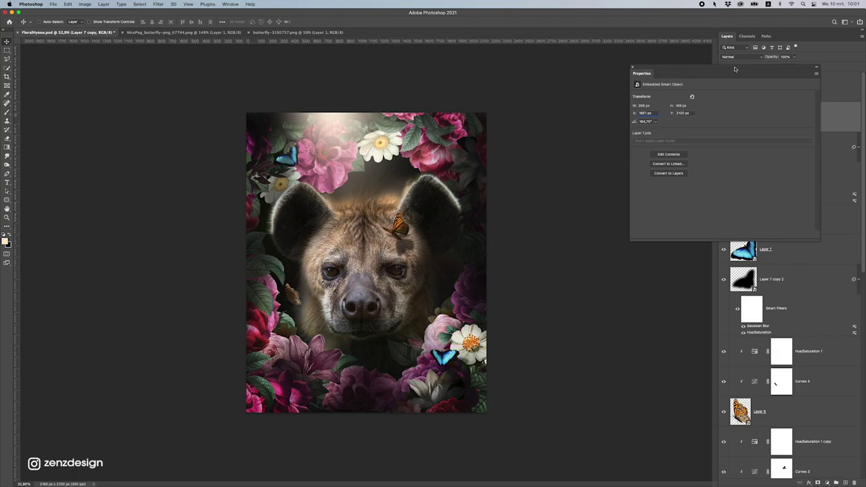
click(630, 67)
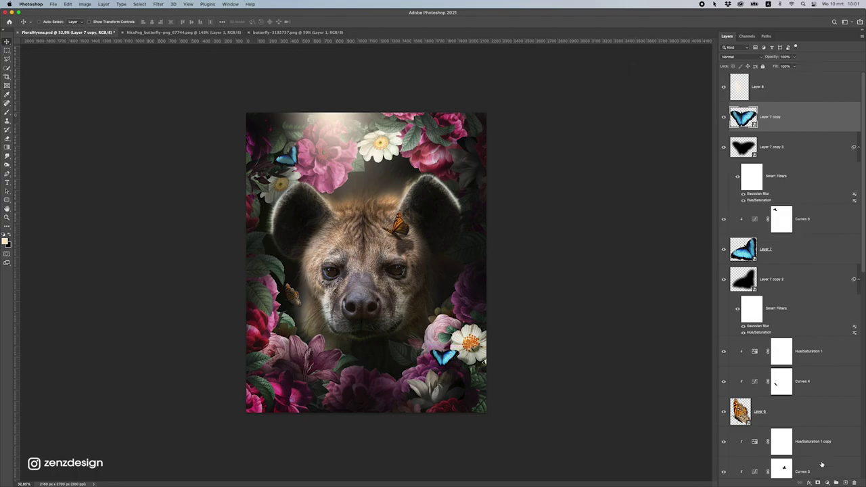
click(827, 483)
click(839, 366)
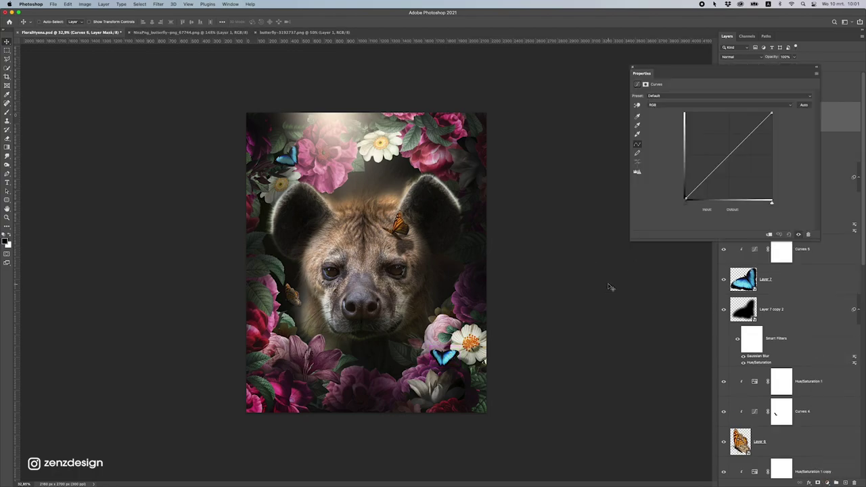
drag(773, 120, 772, 164)
Paint black on the Curves 6 mask to bring back light on part of the lower-right blue butterfly's wings.
click(7, 112)
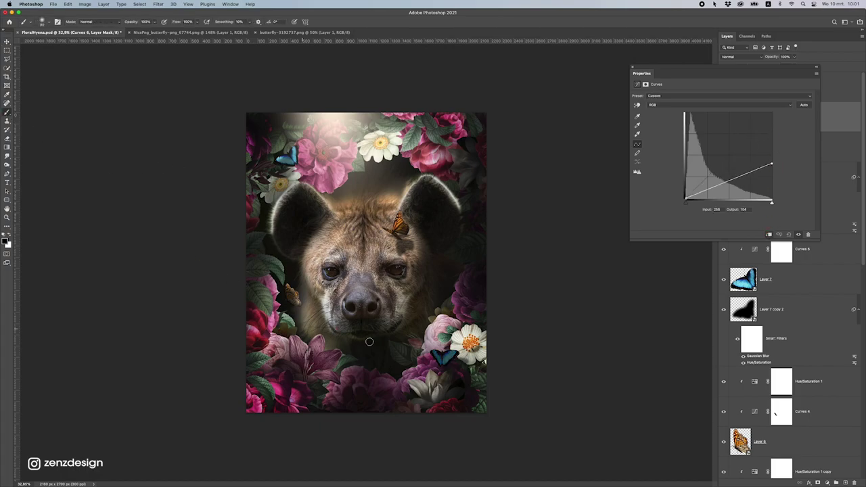
scroll(420, 324, up, 5)
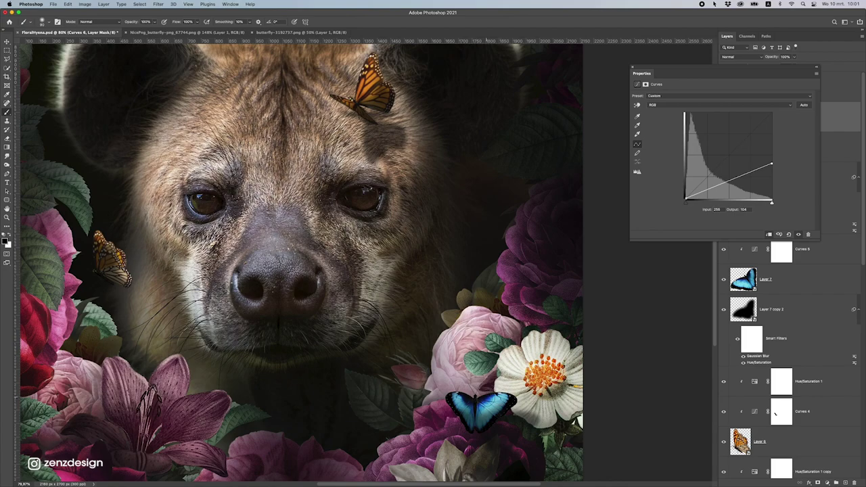
scroll(514, 384, down, 5)
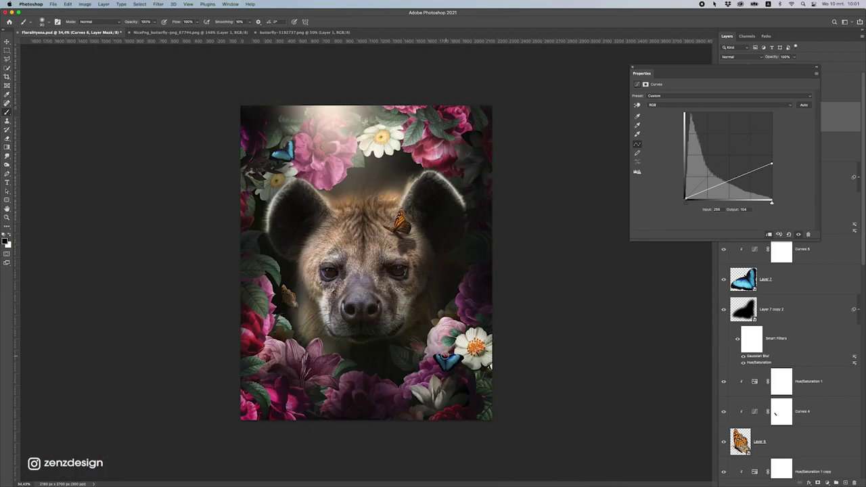
scroll(424, 260, down, 1)
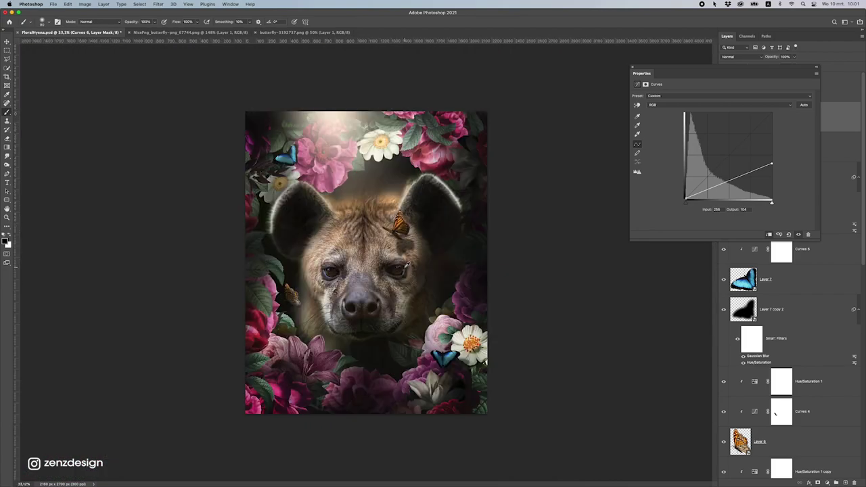
Close the floating properties and save the document.
click(6, 41)
click(417, 202)
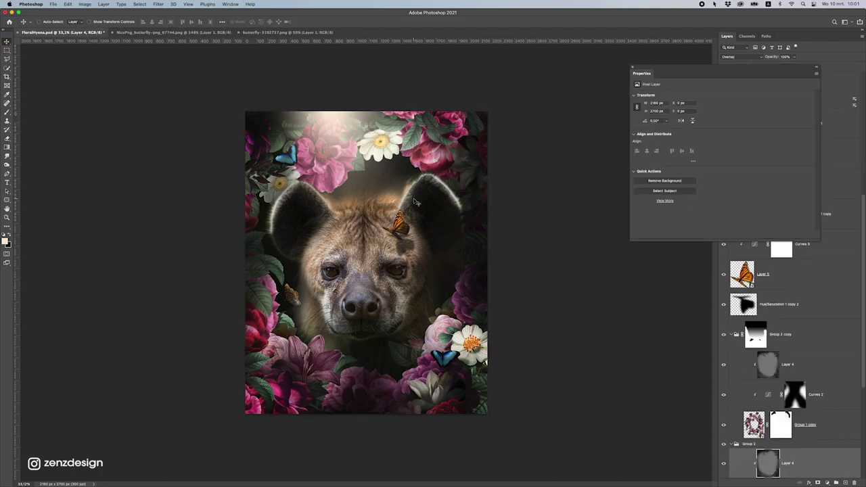
scroll(408, 210, up, 2)
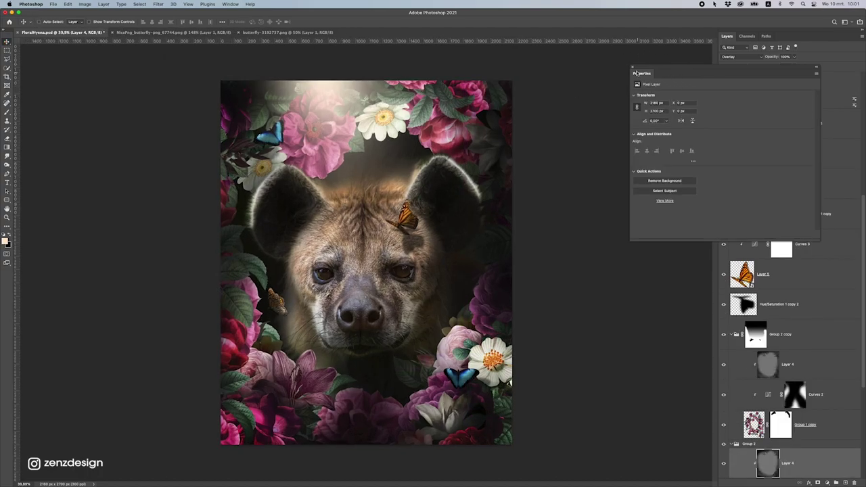
click(633, 69)
key(super+s)
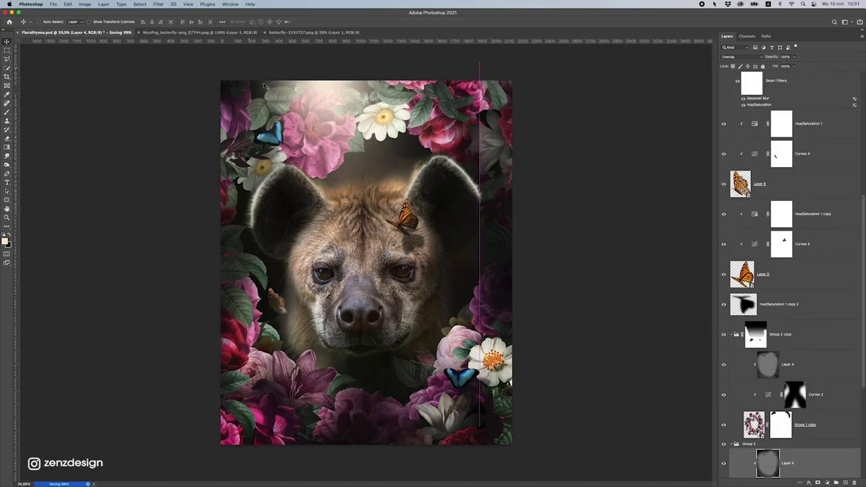
super+click(321, 92)
drag(318, 94, 344, 138)
key(super+t)
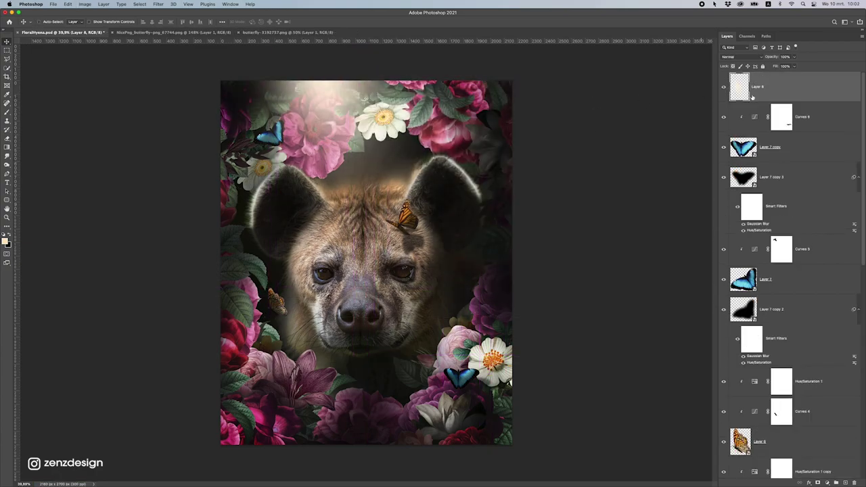
Duplicate the collapsed Group 2 copy flower group and merge the duplicate's contents into a single masked layer.
click(797, 314)
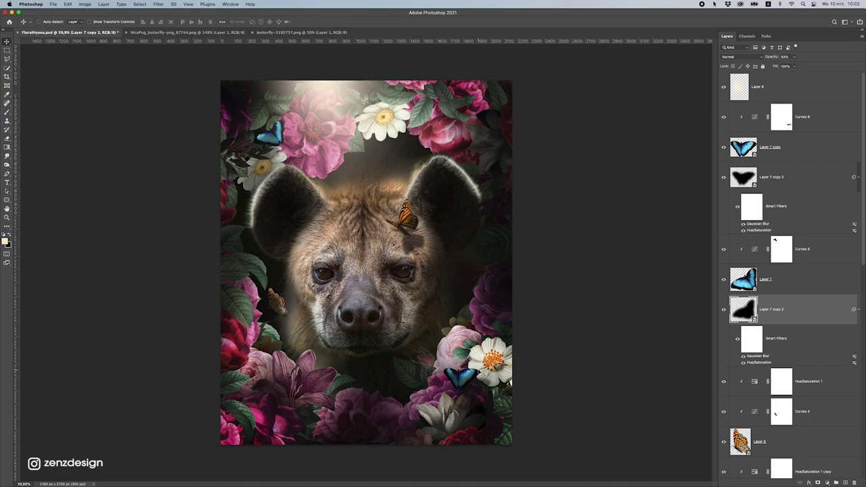
scroll(773, 238, down, 10)
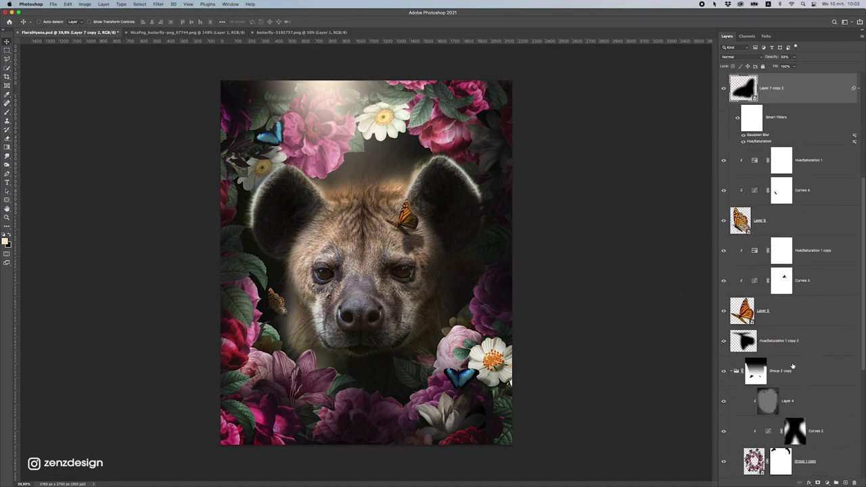
click(756, 203)
click(722, 200)
click(722, 200)
click(736, 198)
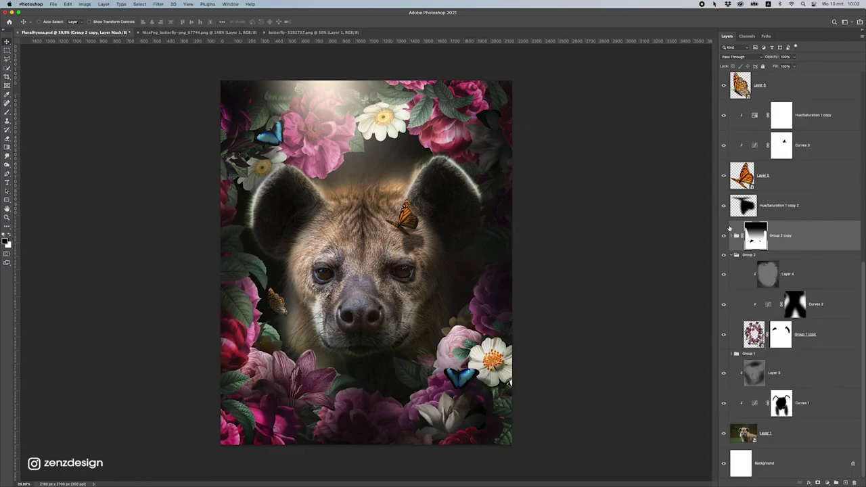
key(super+j)
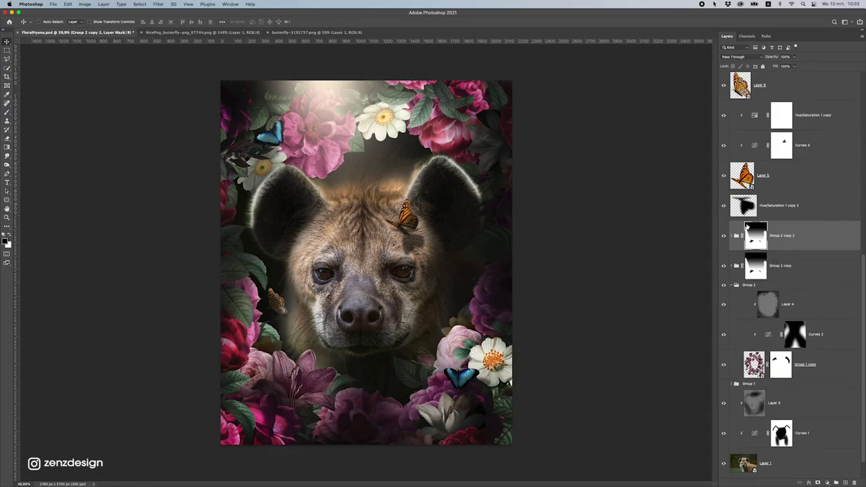
key(super+e)
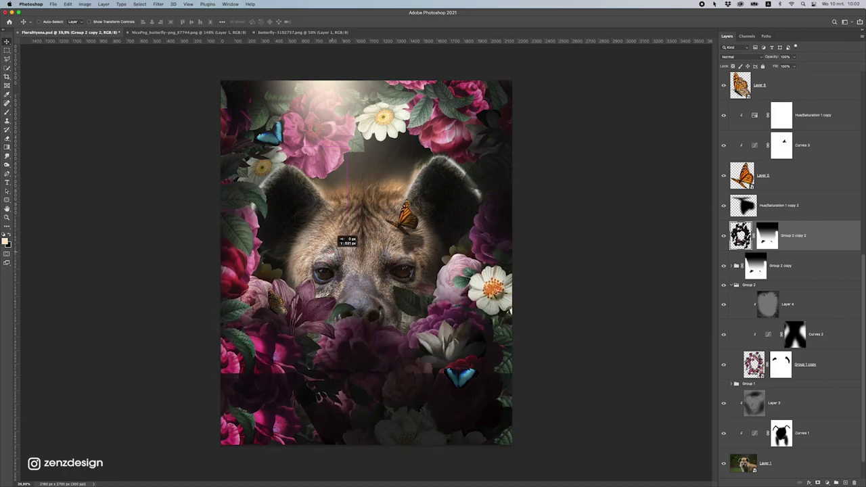
Scale the merged flower layer up to about 124.6% and move it to the top of the layer stack.
key(super+minus)
key(super+minus)
key(super+t)
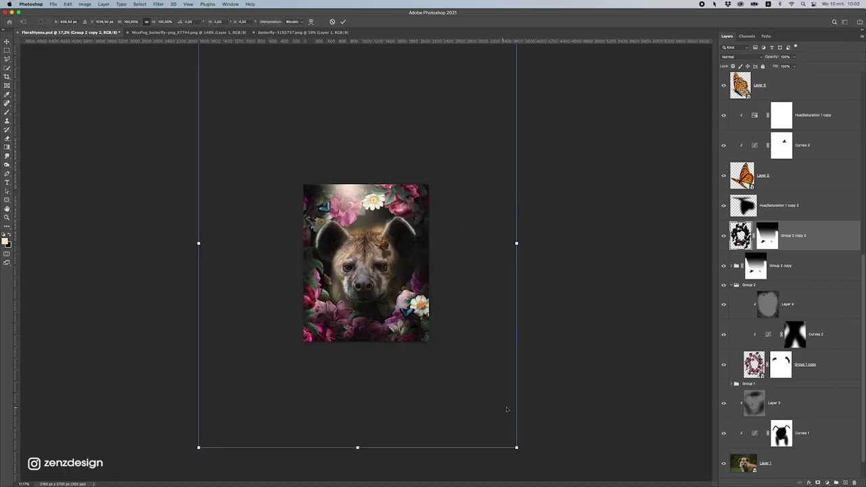
drag(516, 447, 535, 468)
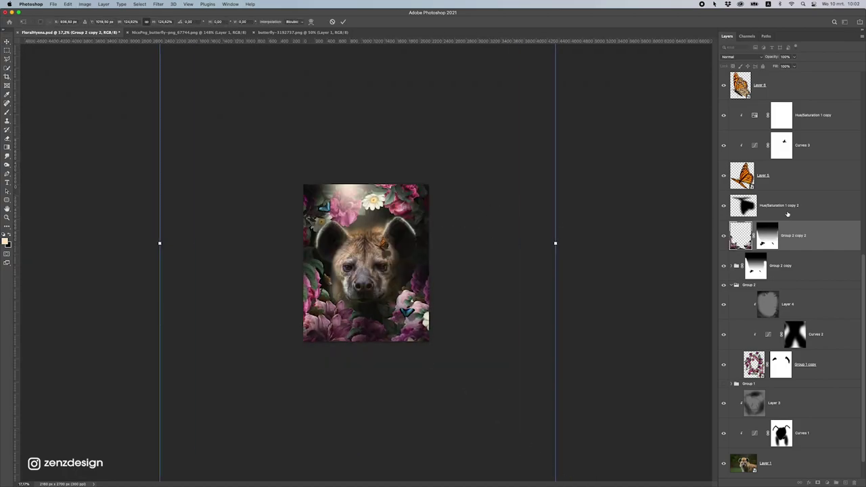
drag(810, 233, 804, 48)
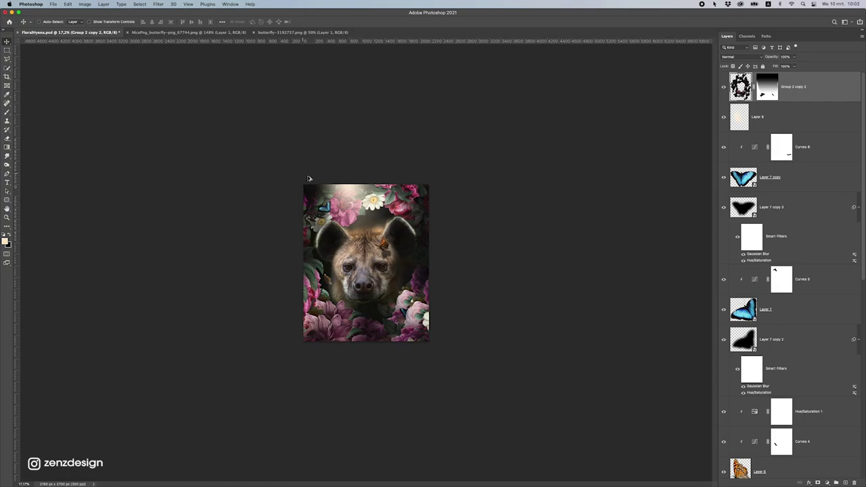
Start a Gaussian Blur on the enlarged flower layer and set its radius to 24.7 pixels.
scroll(306, 178, up, 4)
click(139, 4)
click(158, 4)
click(159, 4)
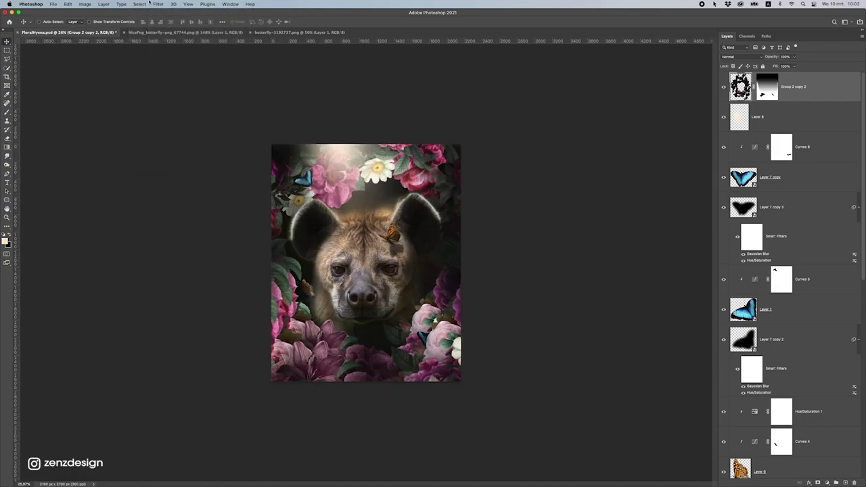
click(158, 4)
mouse_move(180, 93)
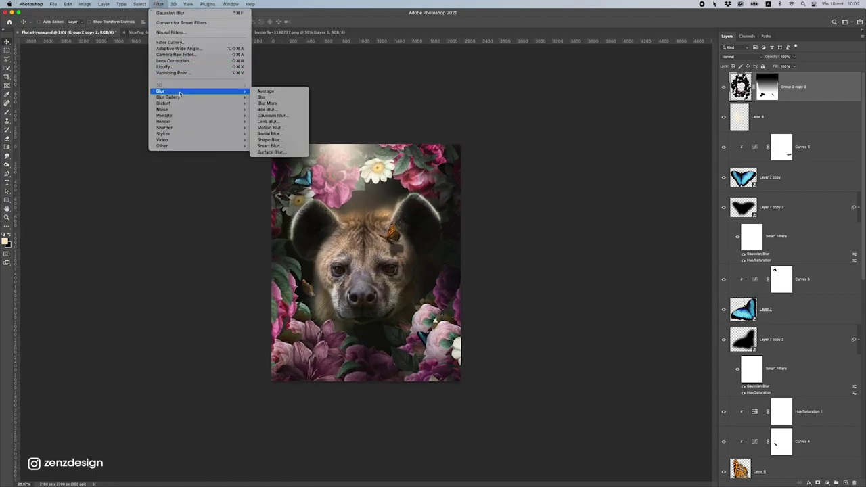
click(272, 115)
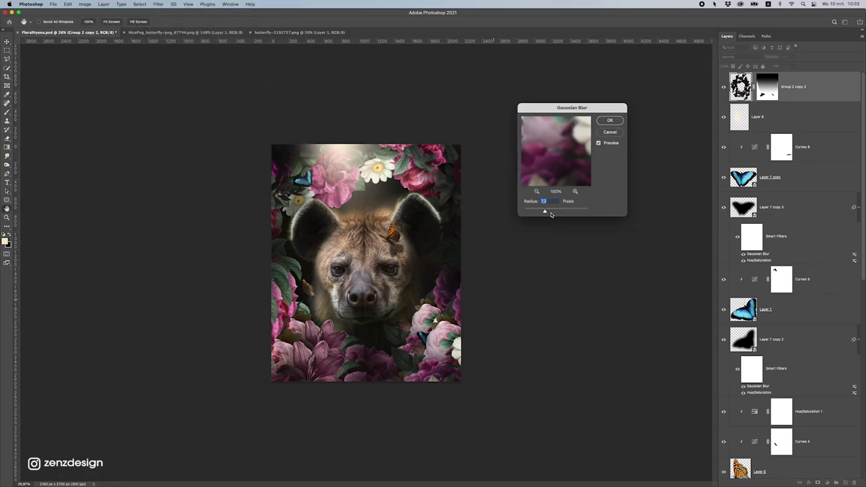
scroll(396, 358, up, 5)
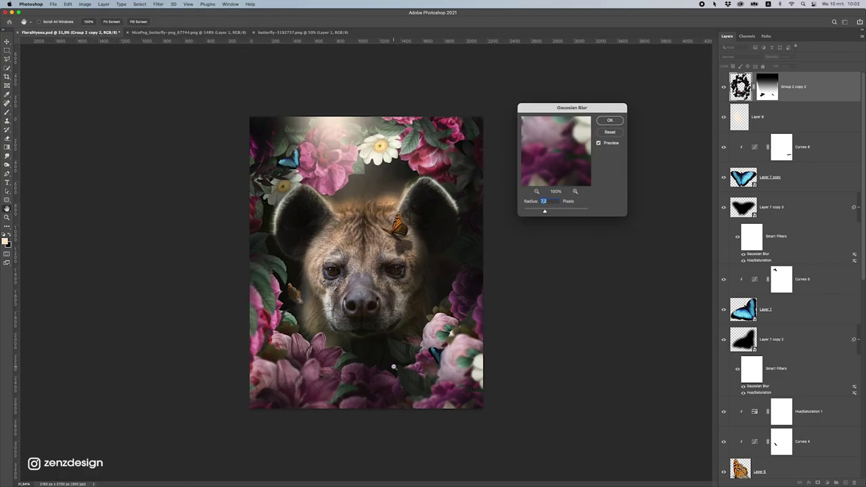
scroll(396, 358, down, 3)
scroll(372, 305, up, 1)
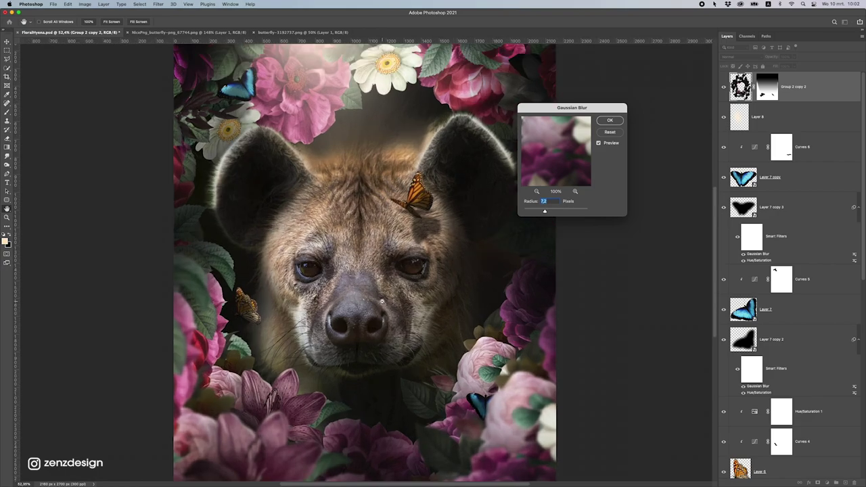
drag(551, 210, 559, 211)
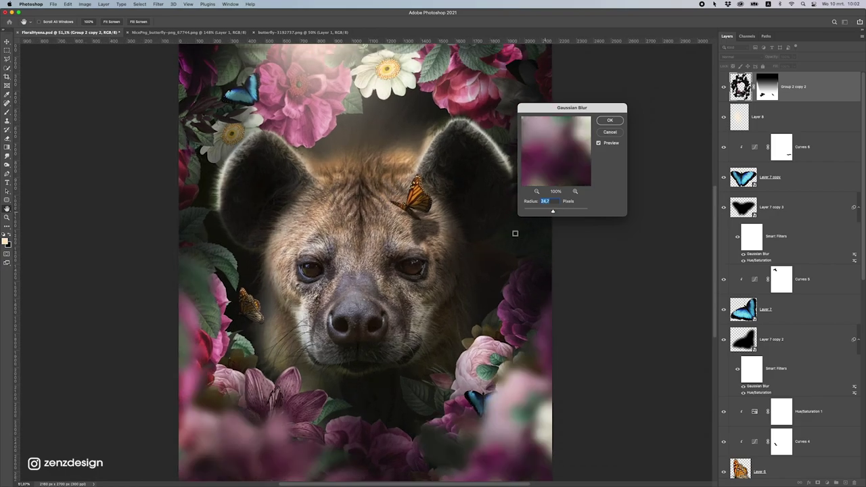
scroll(375, 343, down, 3)
scroll(376, 341, up, 2)
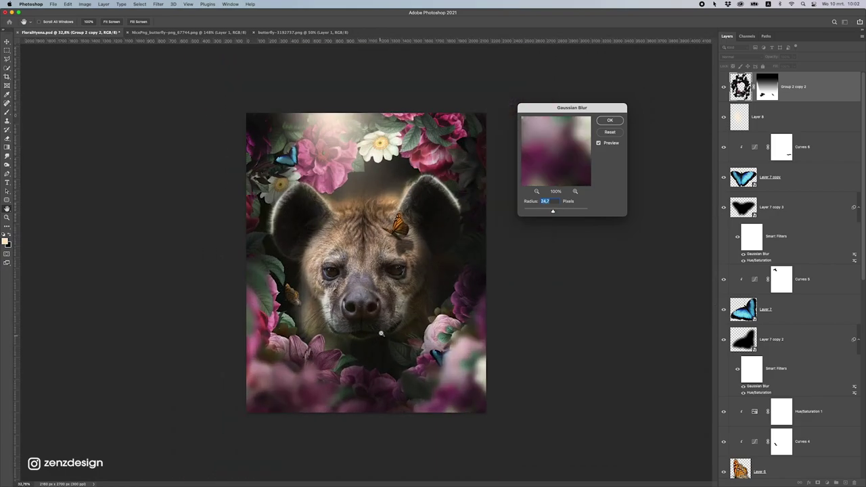
Try a much stronger Gaussian Blur radius of 73.7 pixels on the foreground flowers.
drag(550, 211, 558, 211)
scroll(497, 229, up, 2)
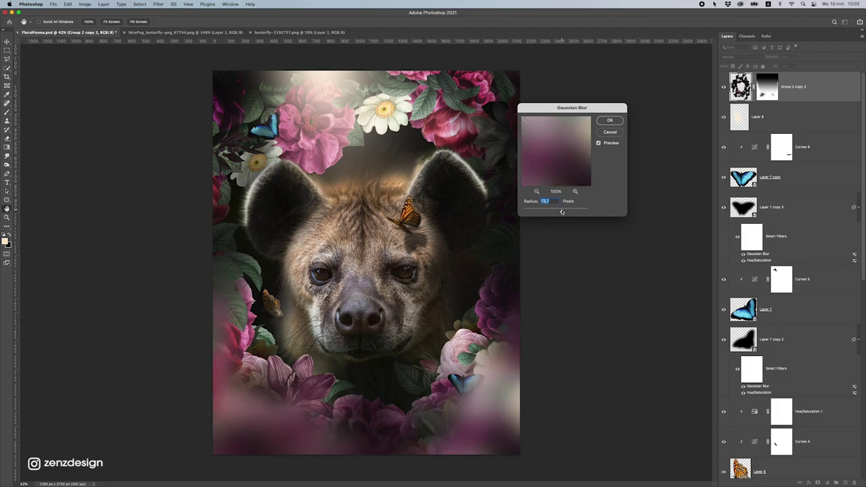
scroll(352, 333, down, 2)
scroll(374, 316, up, 2)
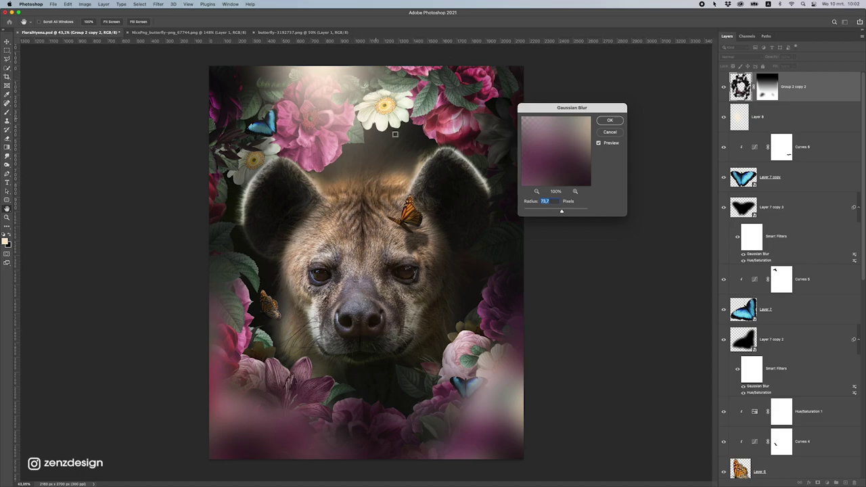
Lower the blur radius to slightly below 37.4 pixels and apply the Gaussian Blur to the foreground flowers.
click(556, 211)
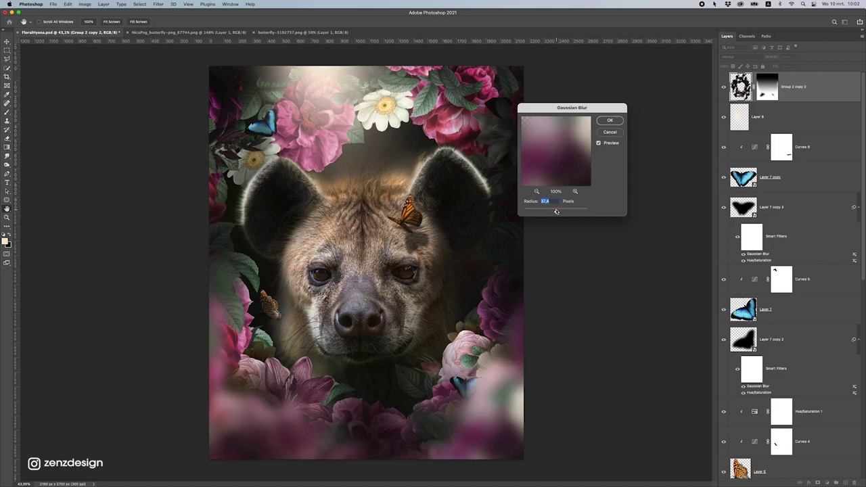
scroll(406, 271, down, 3)
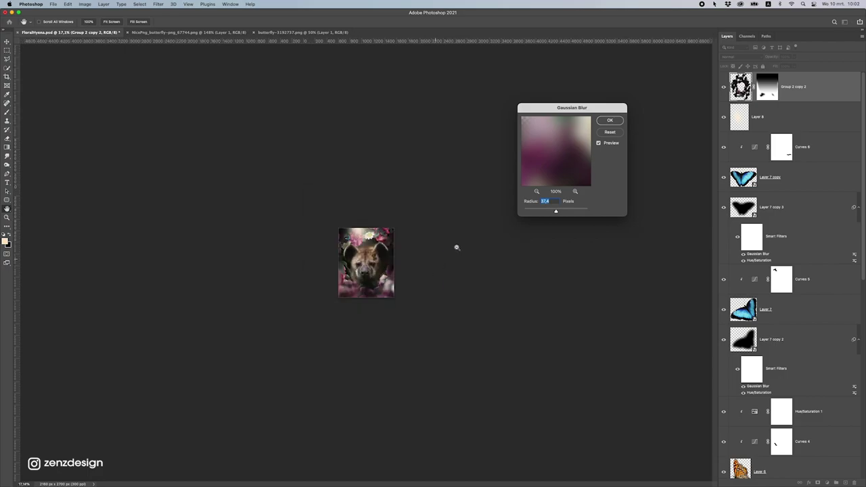
scroll(433, 253, up, 2)
scroll(434, 255, up, 2)
drag(556, 211, 552, 211)
click(610, 121)
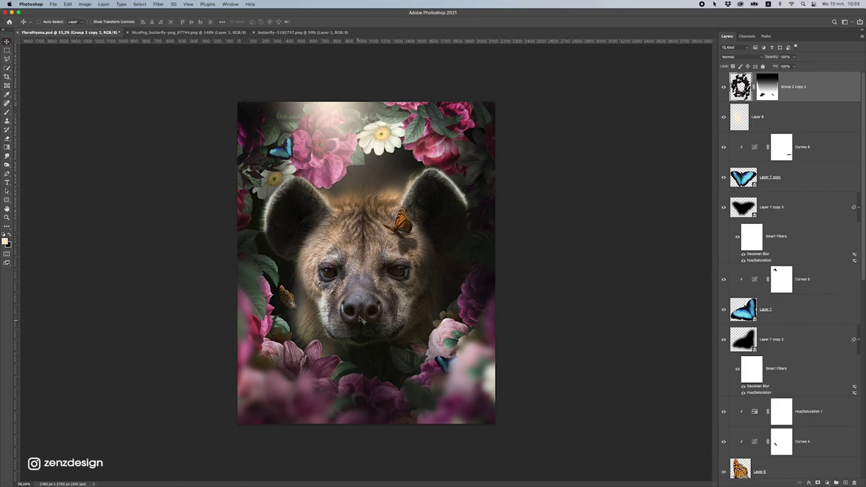
Move the blurred flower layer down so it covers only the portrait's lower edge and sides, clear of the lower-right butterfly.
drag(353, 299, 353, 313)
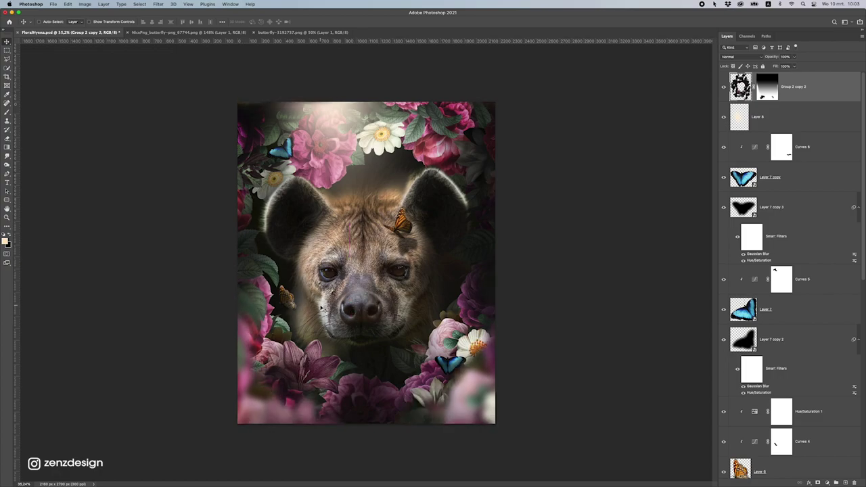
drag(381, 266, 378, 301)
key(super+z)
drag(425, 260, 426, 255)
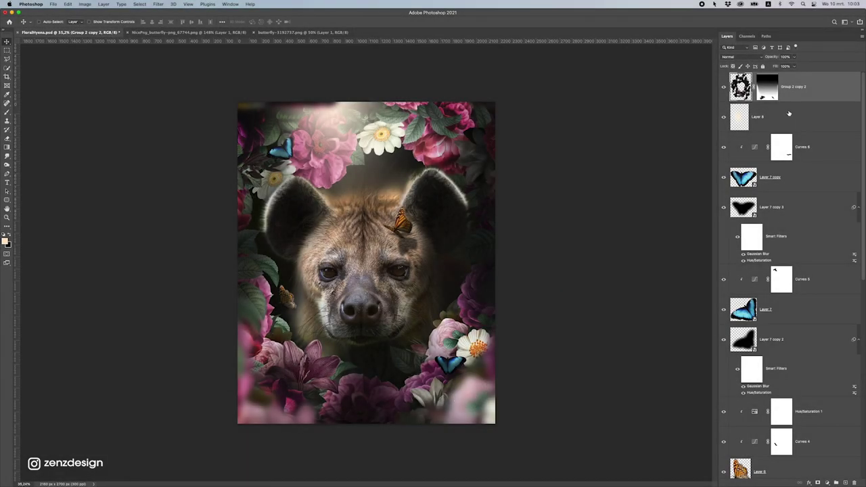
Paint black with an enlarged brush on the blurred flower layer's mask to hide the blur along the portrait's lower edge near the white flowers.
click(767, 87)
key(d)
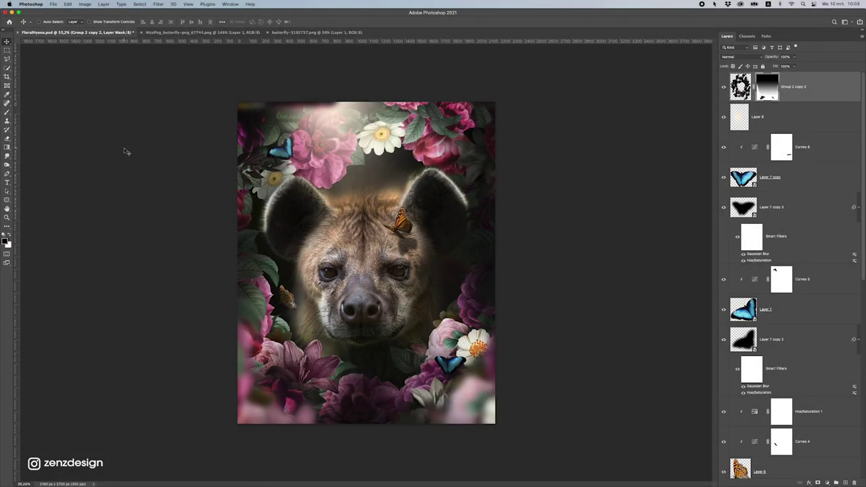
key(b)
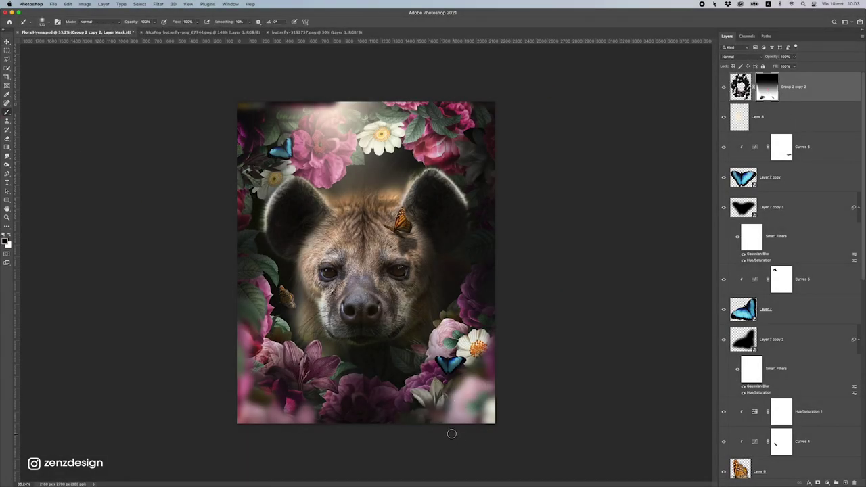
key(bracketright)
key(bracketright)
key(bracketright)
mouse_move(437, 427)
mouse_down()
mouse_move(521, 308)
mouse_move(495, 322)
mouse_move(411, 438)
mouse_up()
scroll(384, 413, down, 10)
scroll(384, 407, up, 10)
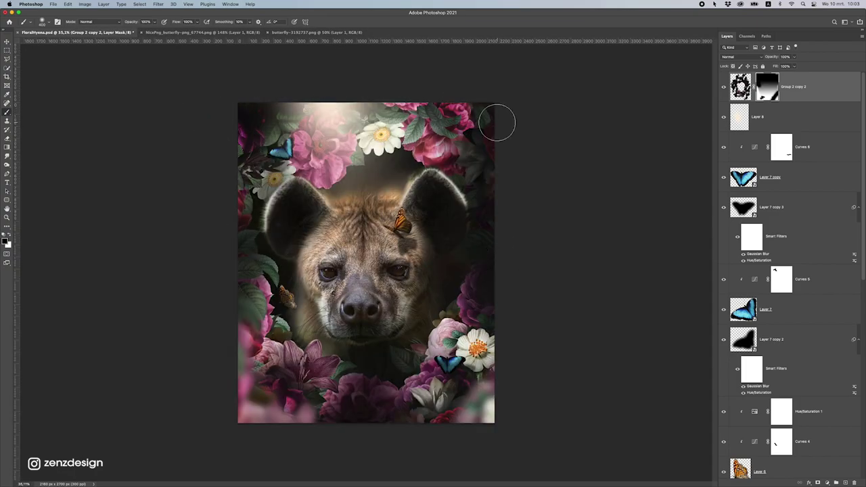
Duplicate the masked blurred flower layer and apply the copy's layer mask.
key(ctrl+j)
click(8, 48)
click(8, 42)
right_click(762, 88)
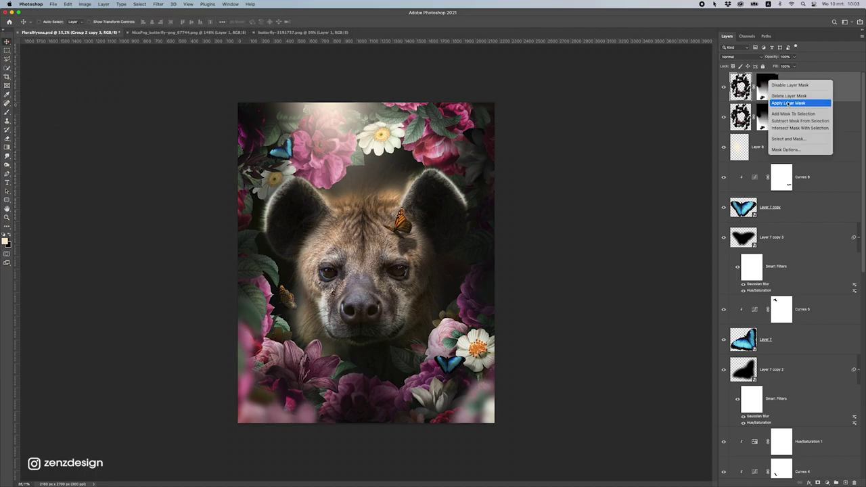
click(791, 99)
Flip the copied blurred flowers to -100% width and height and position them over the portrait's upper corners.
drag(345, 117, 386, 104)
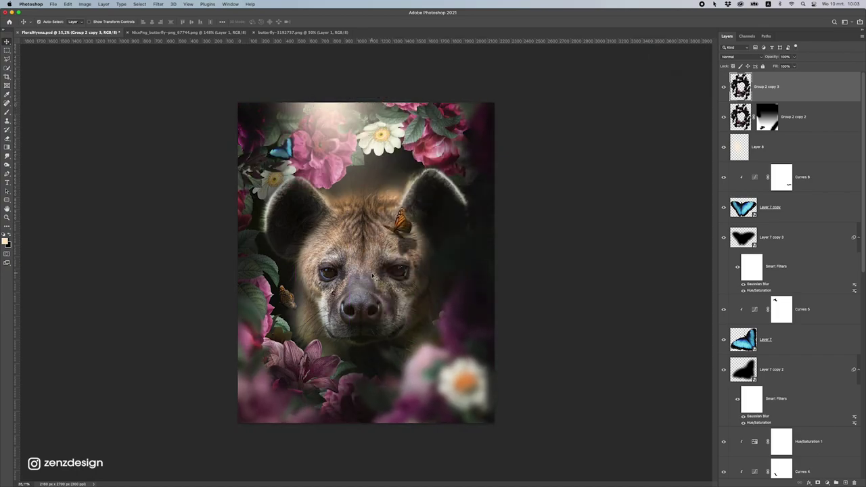
drag(376, 276, 418, 313)
key(super+t)
drag(558, 297, 558, 303)
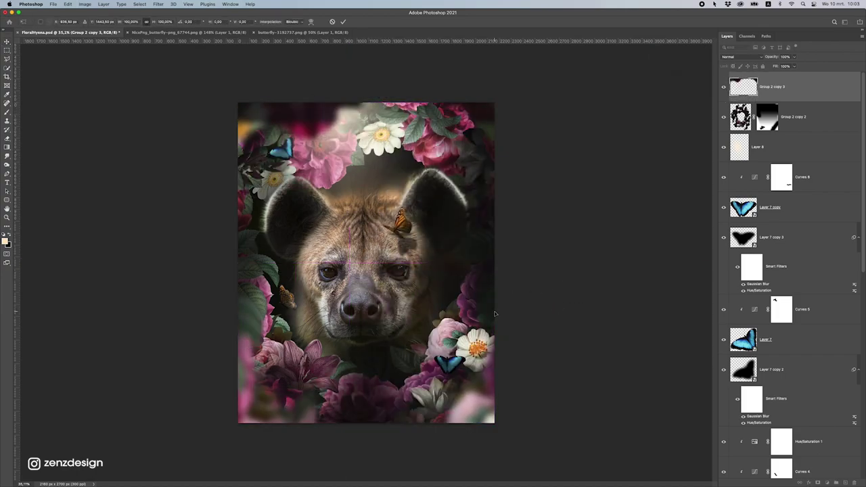
key(ctrl+0)
drag(560, 268, 294, 270)
scroll(399, 261, up, 2)
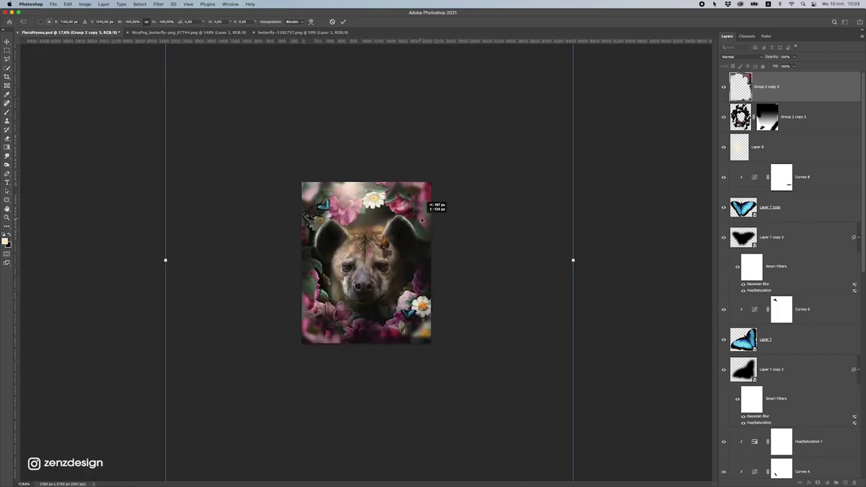
key(Return)
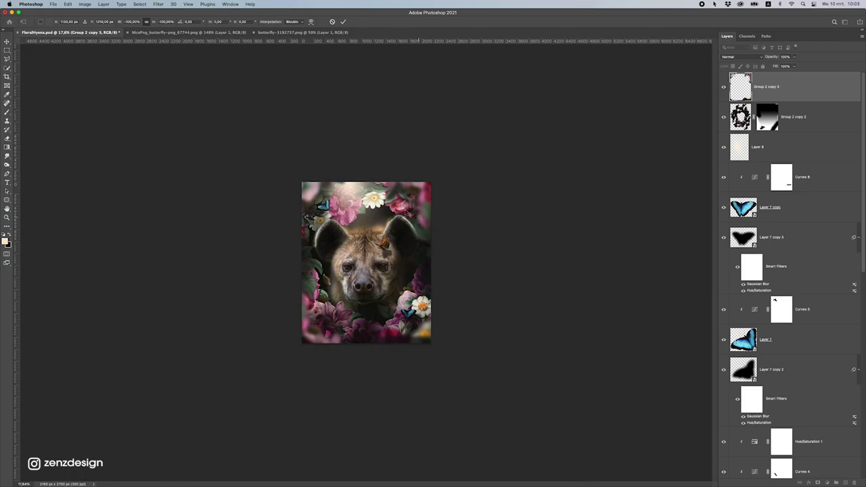
scroll(412, 212, up, 5)
drag(463, 194, 462, 173)
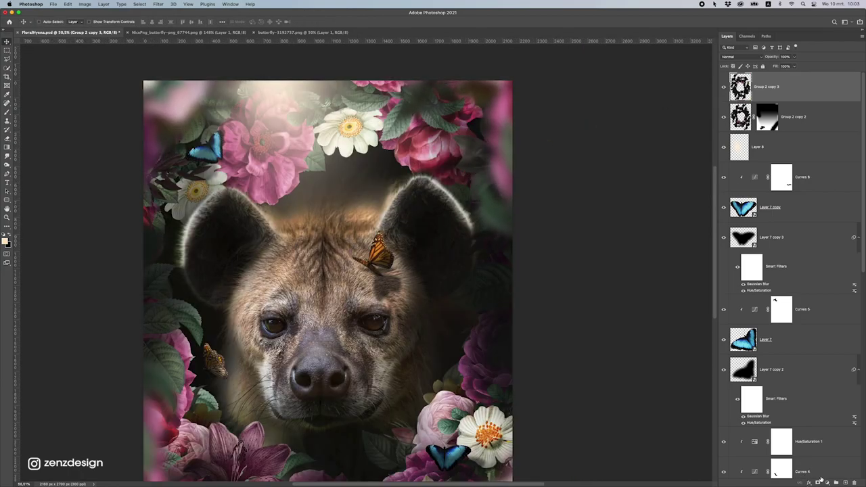
Add a layer mask to the flipped flower copy and paint out its blur over the upper-left flowers, left side and lower edge.
click(819, 483)
click(7, 112)
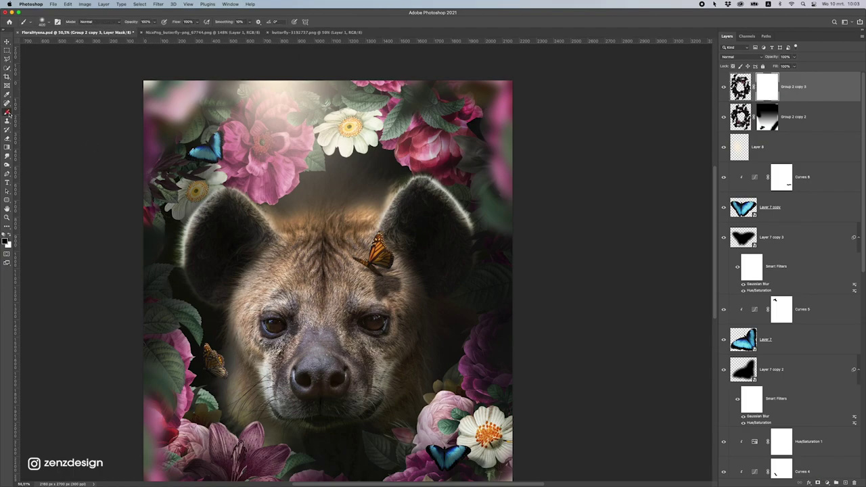
scroll(219, 167, down, 5)
scroll(324, 212, up, 2)
drag(324, 145, 271, 198)
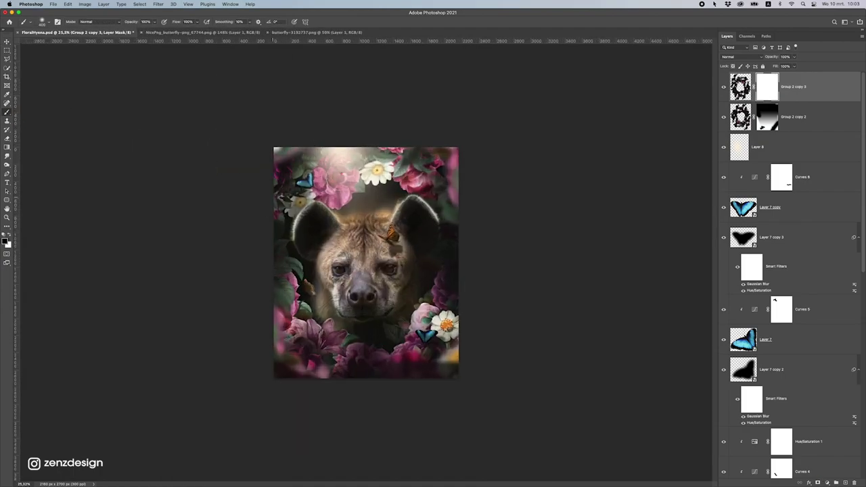
drag(345, 147, 360, 132)
mouse_move(436, 358)
mouse_down()
mouse_move(465, 364)
mouse_move(413, 356)
mouse_move(440, 374)
mouse_up()
drag(293, 334, 273, 331)
scroll(426, 243, up, 4)
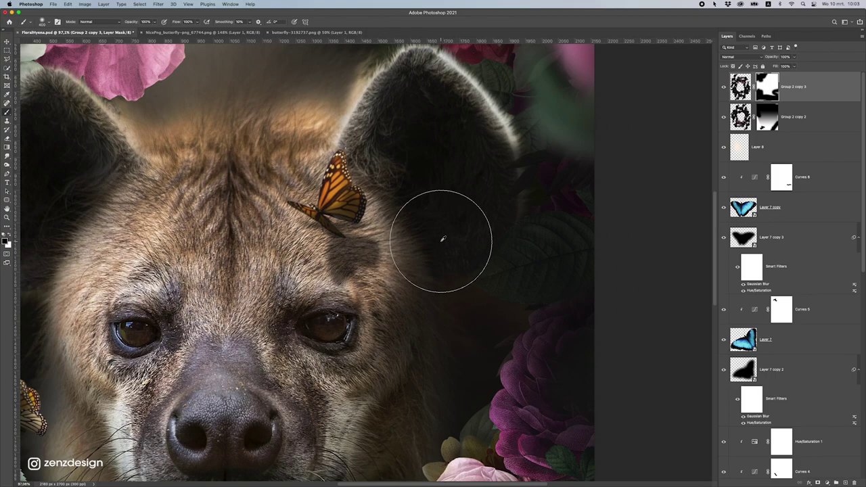
scroll(487, 242, down, 3)
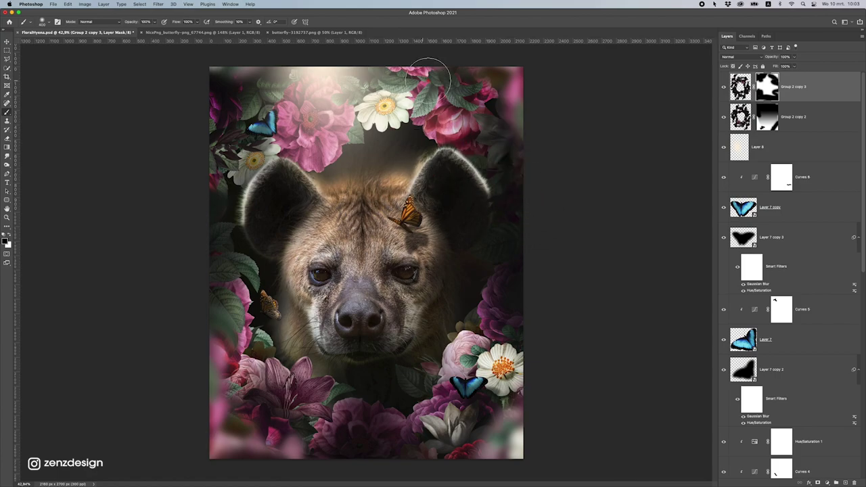
scroll(413, 177, down, 3)
Try black as the colour of the area surrounding the canvas.
right_click(627, 177)
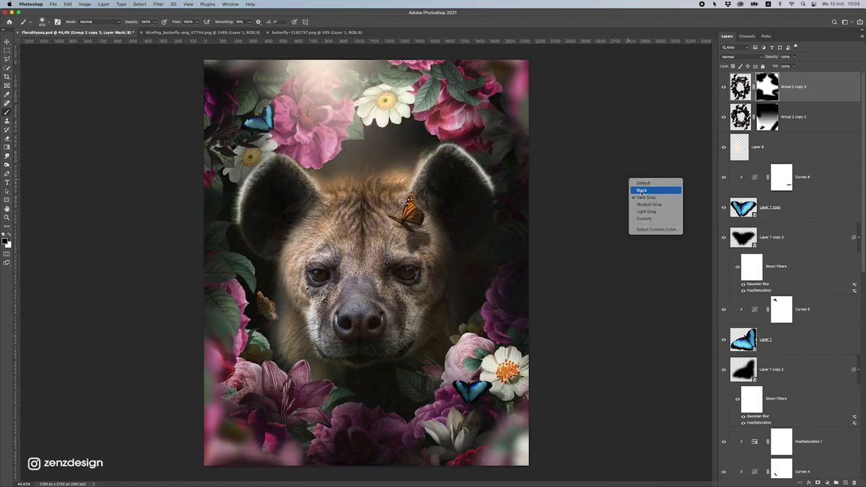
click(642, 190)
scroll(280, 238, up, 2)
scroll(280, 238, up, 1)
click(7, 42)
click(389, 183)
scroll(381, 180, up, 1)
scroll(398, 165, down, 4)
scroll(379, 204, up, 2)
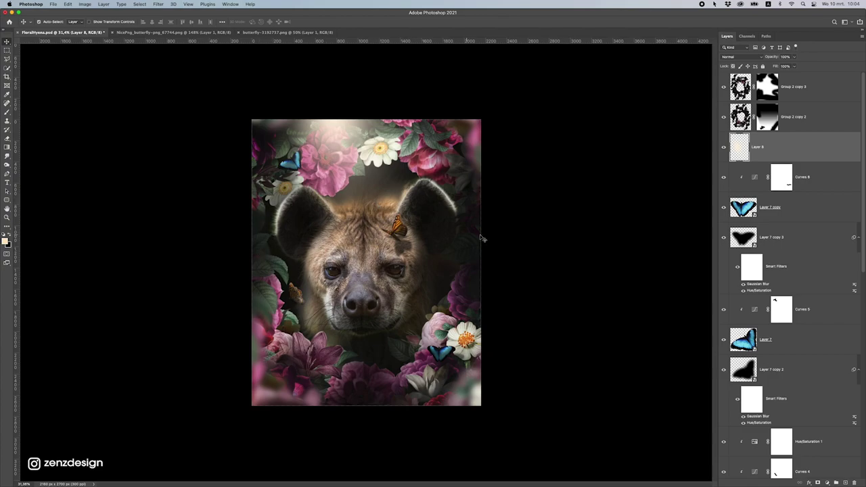
Set the area surrounding the canvas to Medium Gray.
right_click(542, 288)
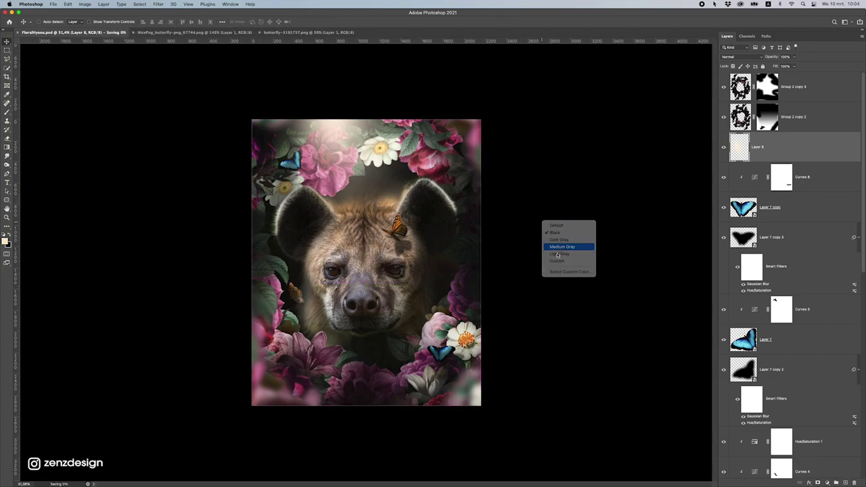
click(565, 245)
Select the Curves 1 adjustment above the hyena photo and compare the portrait with it hidden and shown.
scroll(761, 321, down, 5)
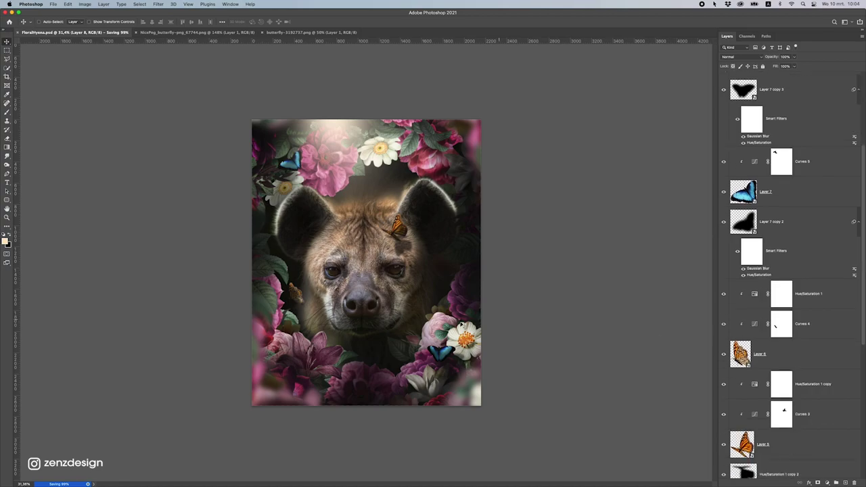
super+click(375, 294)
scroll(742, 328, down, 3)
click(814, 395)
scroll(388, 308, down, 6)
scroll(390, 309, up, 8)
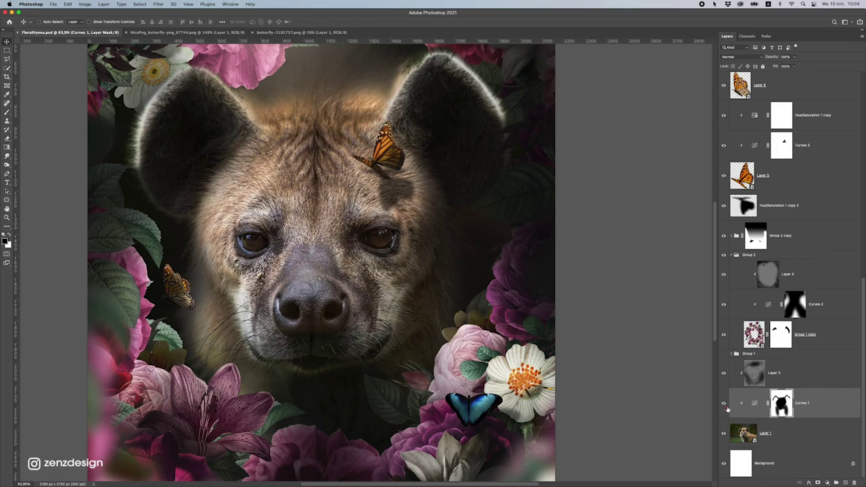
click(723, 404)
click(723, 403)
scroll(330, 273, down, 2)
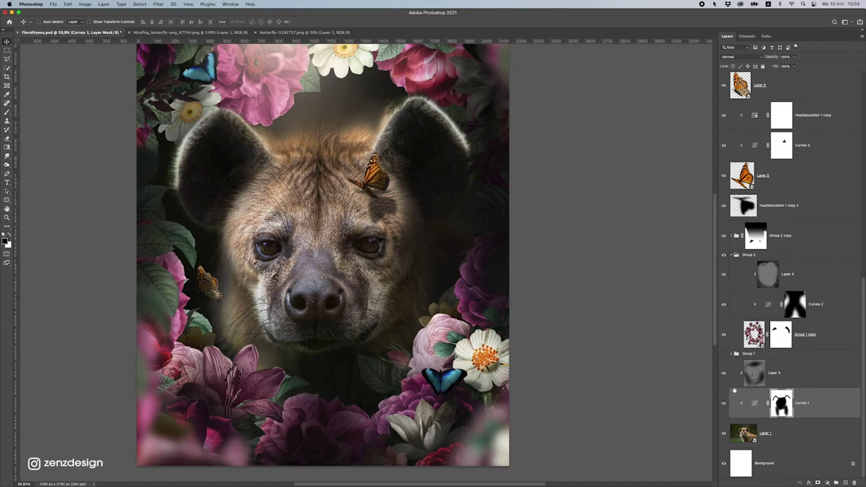
Add a clipped layer above Curves 1, fill it with 50% gray and set its blend mode to Overlay.
click(845, 482)
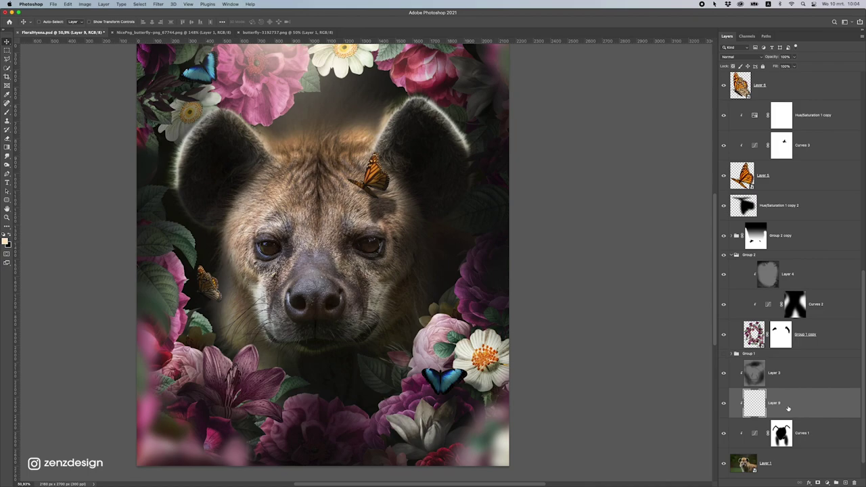
click(68, 4)
click(88, 109)
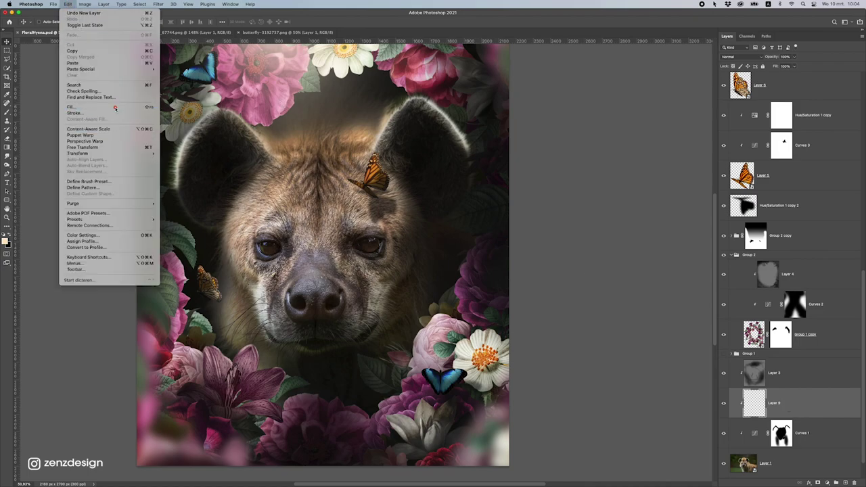
click(618, 239)
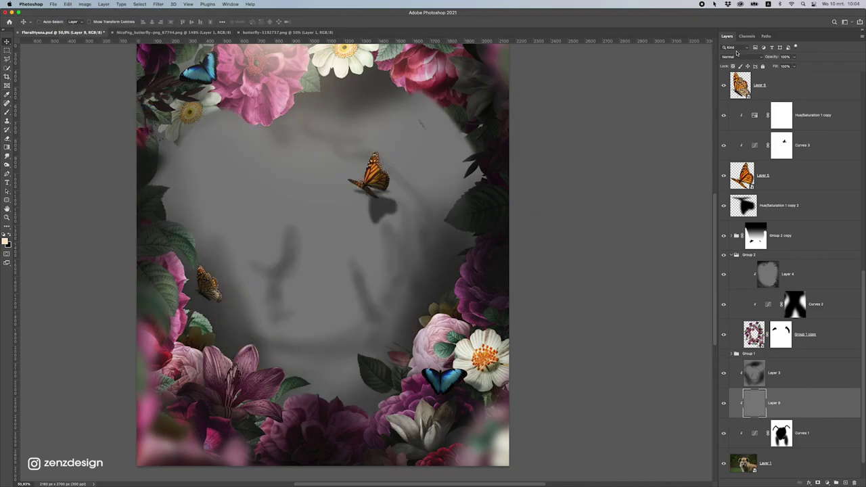
click(739, 56)
click(730, 145)
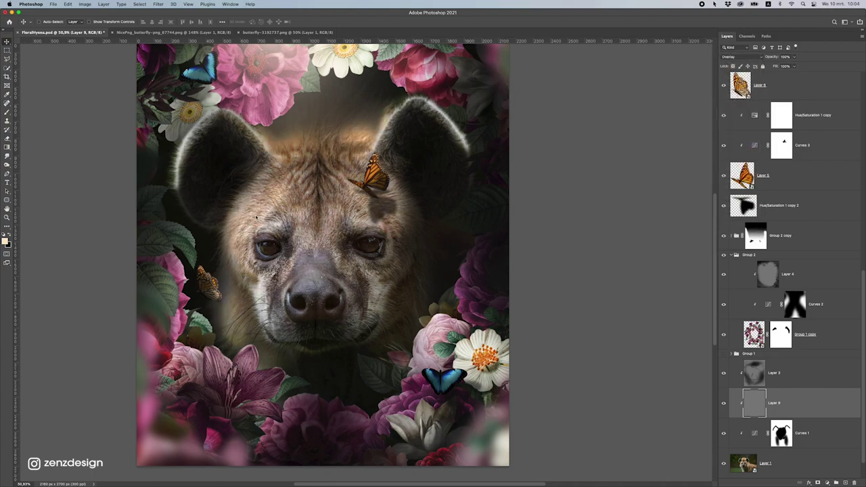
Brighten the irises of both hyena eyes on the gray layer with the Dodge tool, using Midtones at 49% exposure.
click(6, 165)
click(28, 166)
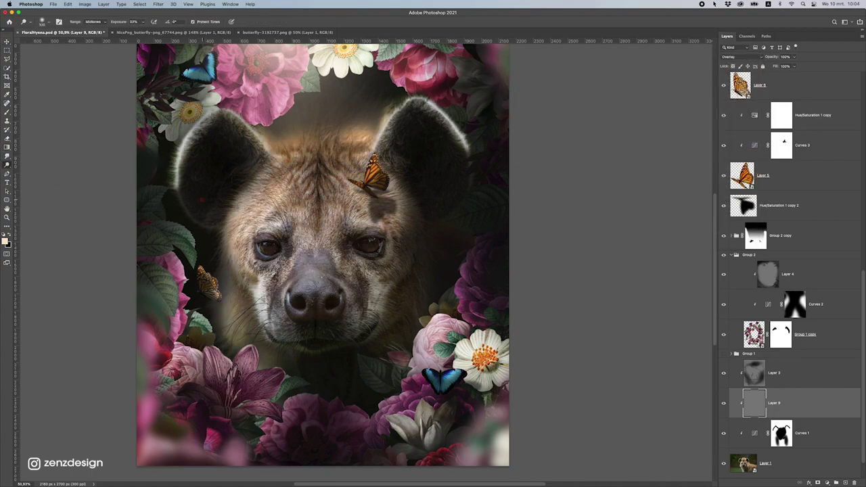
scroll(305, 261, down, 5)
scroll(305, 261, up, 6)
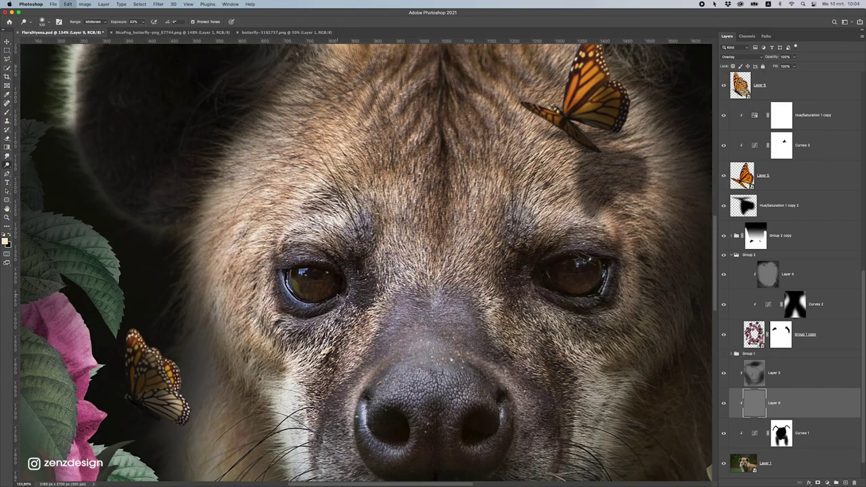
click(140, 22)
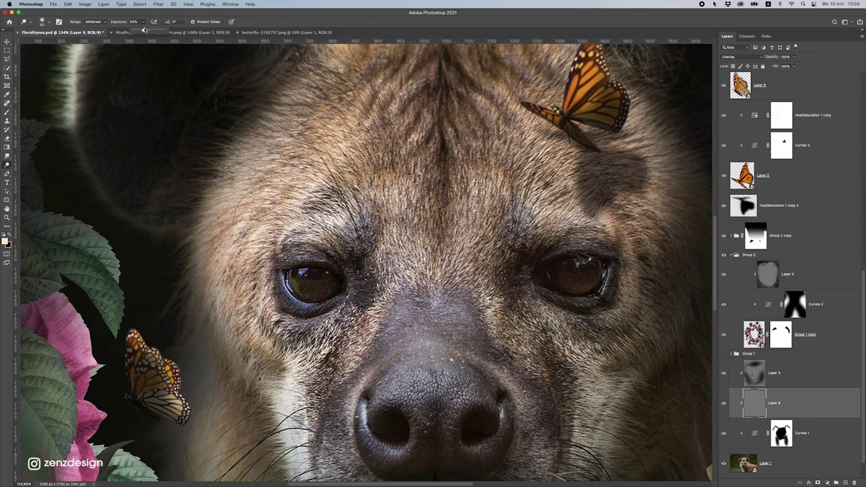
click(159, 15)
drag(291, 277, 316, 285)
scroll(385, 289, down, 5)
scroll(405, 289, up, 6)
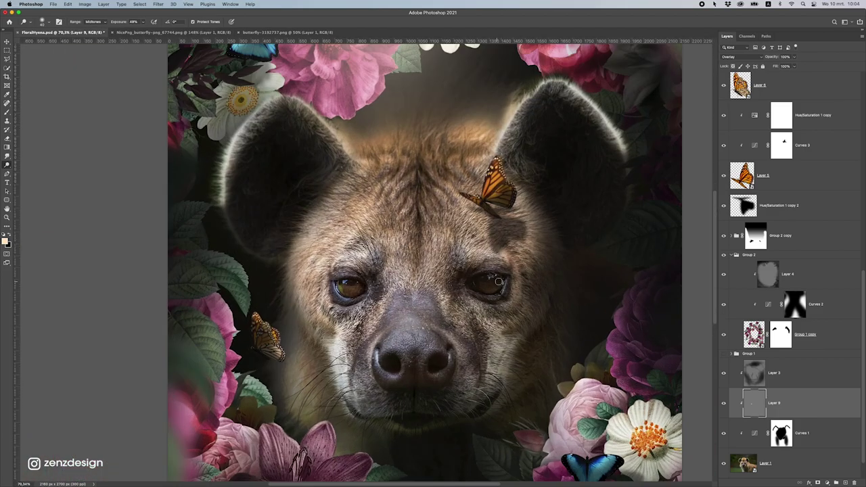
mouse_move(504, 271)
mouse_down()
mouse_move(474, 278)
mouse_move(520, 255)
mouse_move(466, 266)
mouse_move(508, 271)
mouse_move(474, 282)
mouse_move(507, 278)
mouse_move(472, 277)
mouse_move(510, 265)
mouse_up()
mouse_move(143, 283)
mouse_down()
mouse_move(135, 280)
mouse_move(173, 281)
mouse_up()
key(ctrl+0)
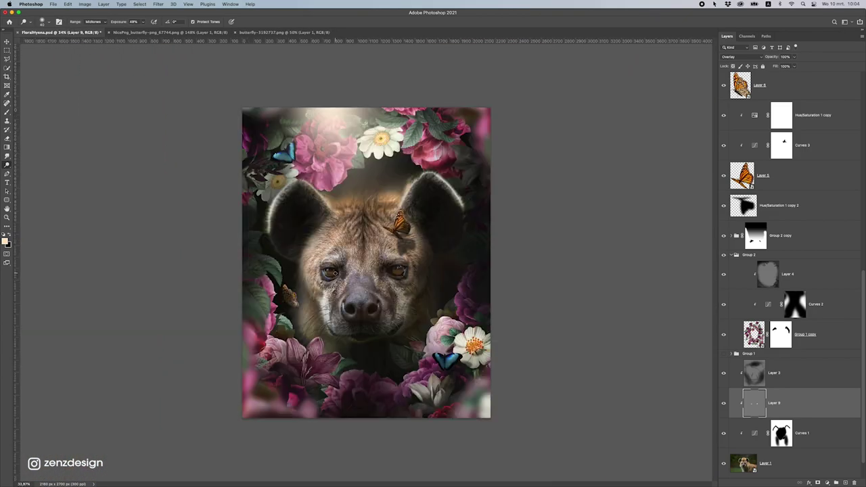
Add a second clipped layer above the eye-dodging layer, filled with 50% gray and blended as Overlay.
click(844, 482)
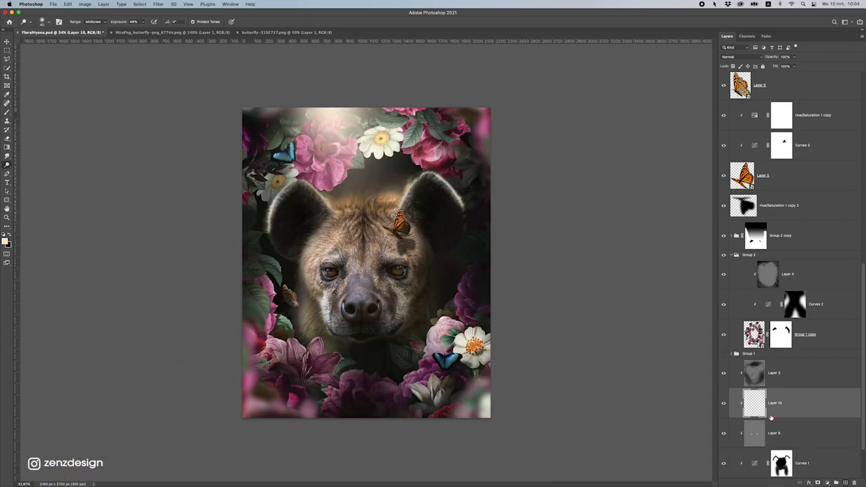
click(52, 4)
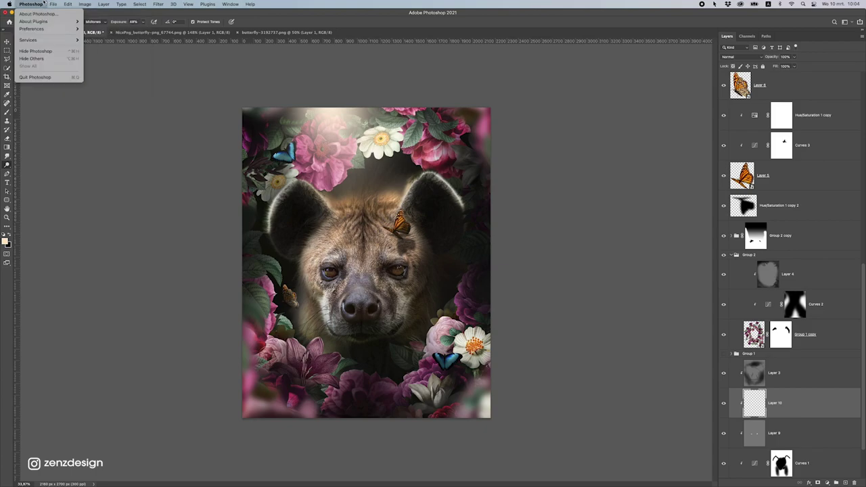
click(107, 107)
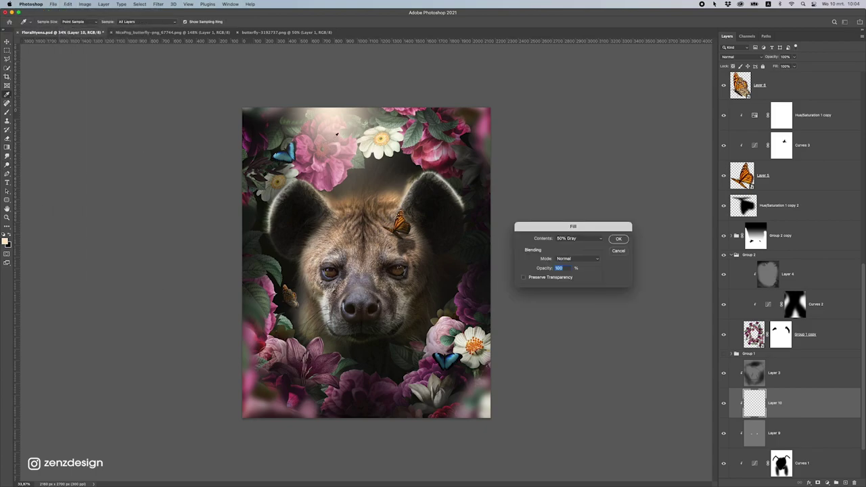
click(620, 242)
key(o)
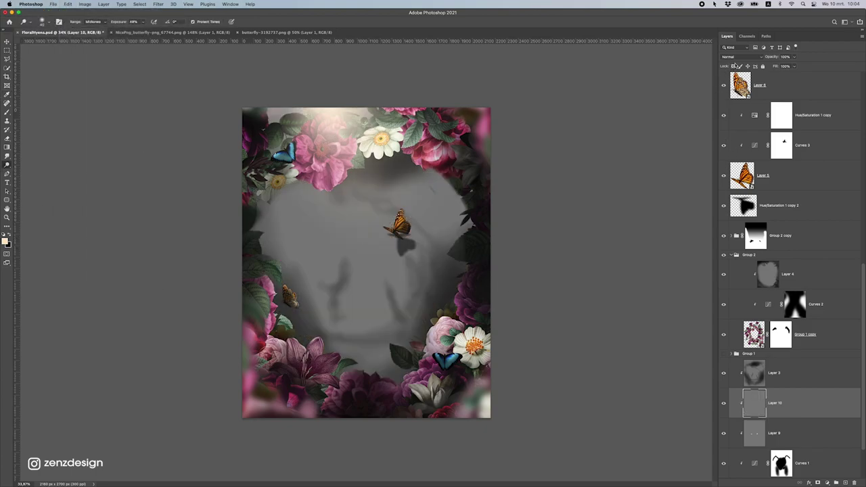
click(737, 56)
click(730, 145)
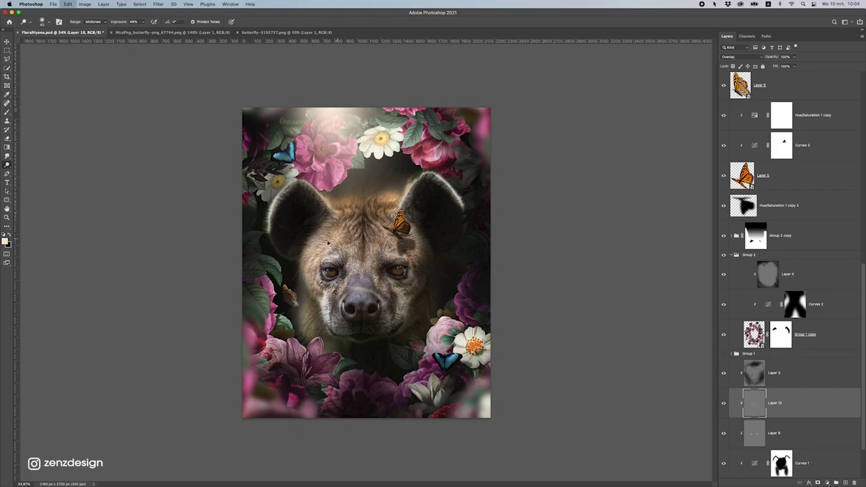
Dodge highlights along the hyena's ear rims, forehead and face on the new gray layer, undoing the last unwanted stroke.
drag(305, 189, 387, 214)
mouse_move(331, 230)
mouse_down()
mouse_move(425, 231)
mouse_move(407, 193)
mouse_move(463, 198)
mouse_move(406, 191)
mouse_up()
scroll(331, 268, down, 5)
scroll(330, 269, up, 5)
mouse_move(344, 276)
mouse_down()
mouse_move(348, 301)
mouse_move(359, 263)
mouse_move(397, 259)
mouse_up()
key(super+z)
scroll(382, 263, up, 1)
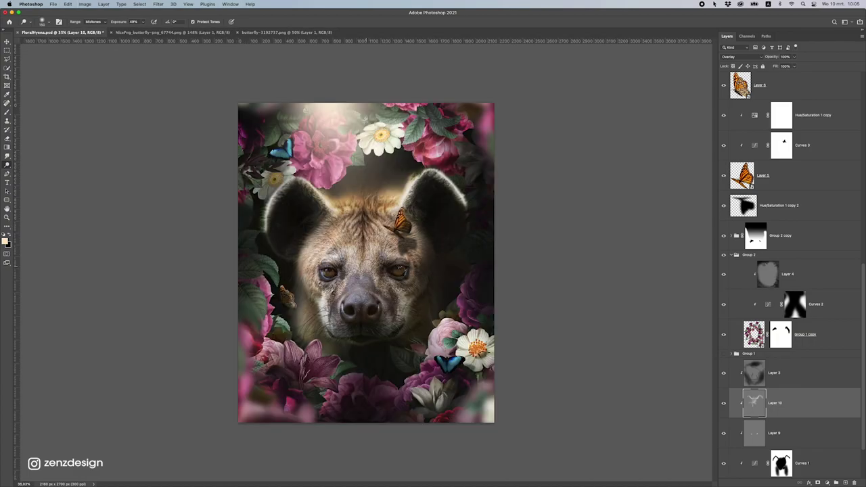
Try an extra dodge stroke from the forehead up beside the ear near the orange butterfly, and undo it.
mouse_move(393, 233)
mouse_down()
mouse_move(387, 195)
mouse_move(397, 199)
mouse_move(404, 159)
mouse_up()
key(super+z)
scroll(363, 212, down, 5)
scroll(351, 210, up, 5)
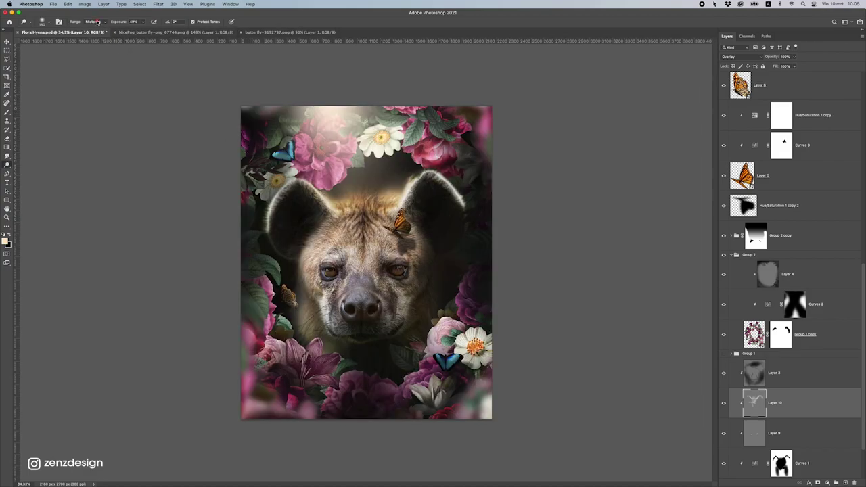
Set the Dodge tool's range to Shadows and its exposure to 17%.
click(95, 22)
click(142, 23)
scroll(353, 297, down, 3)
scroll(353, 296, up, 4)
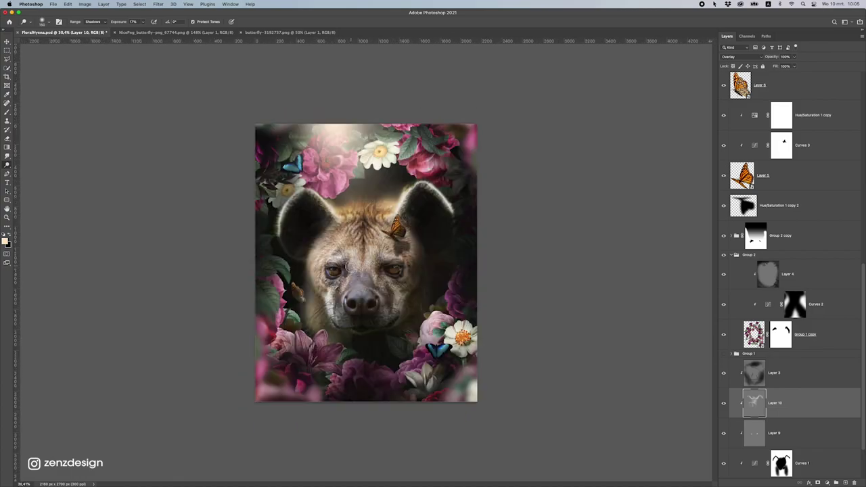
Hide and show the hyena's second gray dodging layer to compare the portrait with and without the fur highlights.
click(723, 403)
click(723, 403)
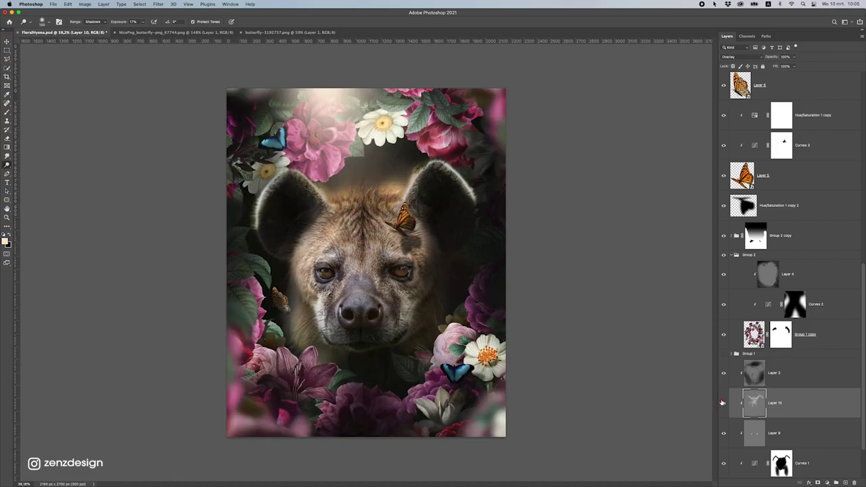
click(723, 403)
click(722, 403)
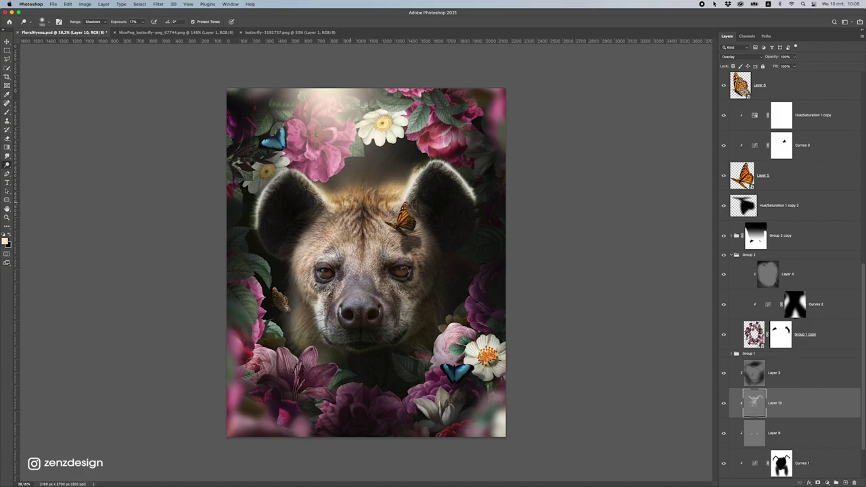
scroll(350, 202, down, 6)
scroll(352, 202, up, 2)
scroll(499, 203, down, 2)
scroll(499, 203, up, 5)
scroll(512, 207, down, 4)
scroll(542, 189, up, 1)
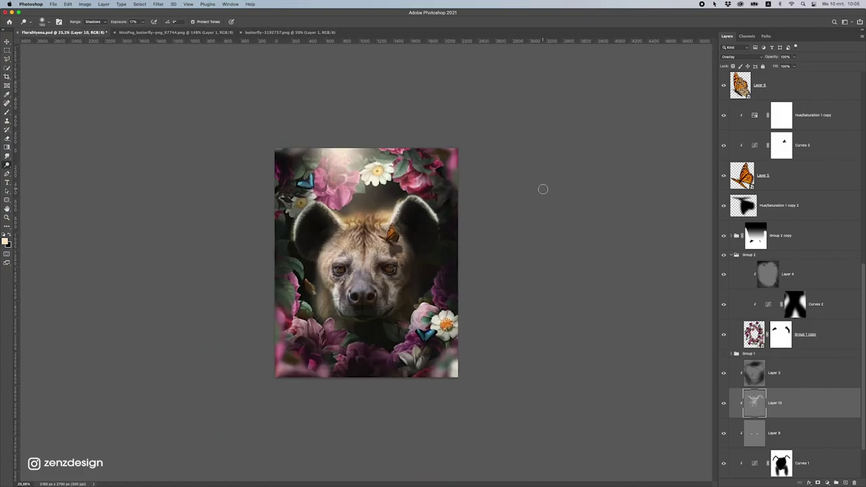
scroll(542, 189, up, 1)
right_click(535, 189)
click(547, 197)
scroll(516, 205, up, 1)
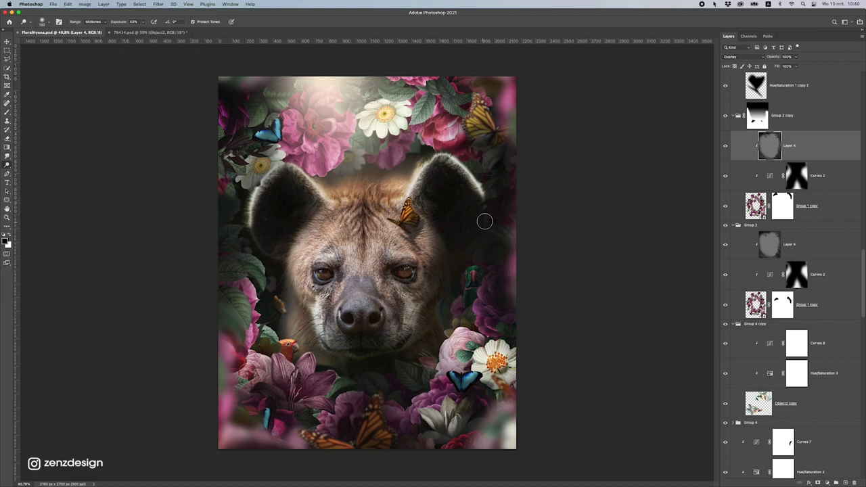
Add a new layer above Layer 4 in Group 2 copy and clip it to the flower wreath, checking which flowers that wreath holds.
click(723, 203)
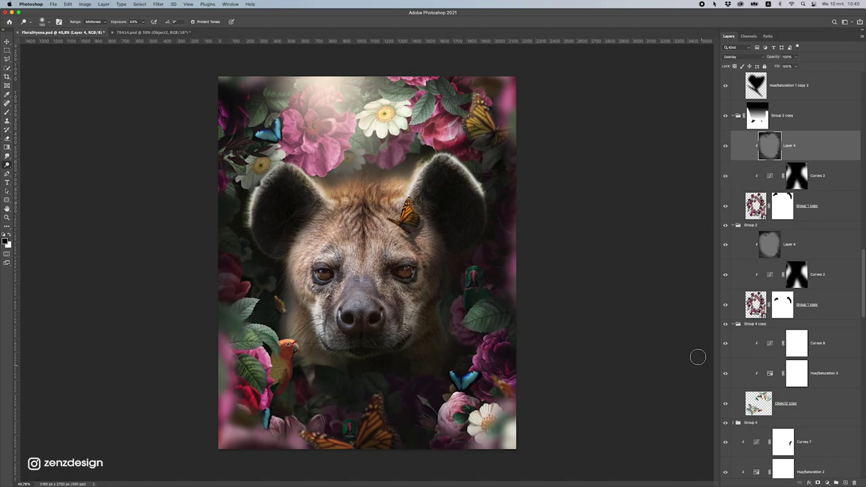
click(726, 205)
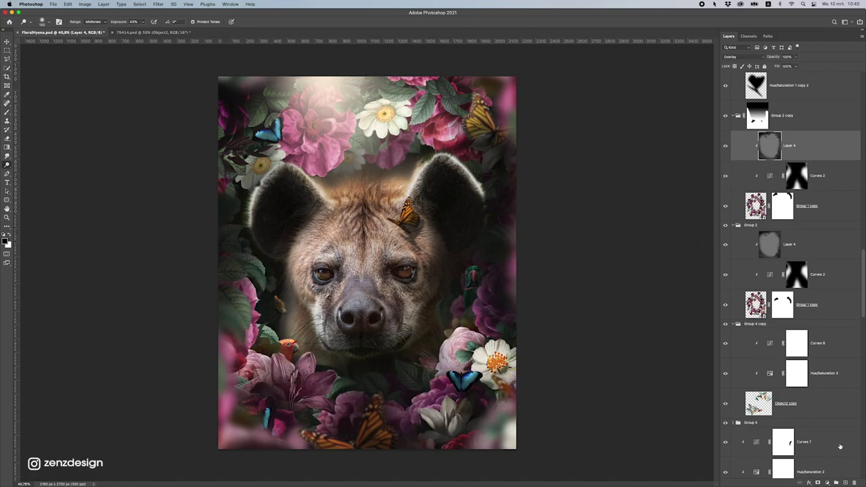
click(845, 482)
right_click(794, 149)
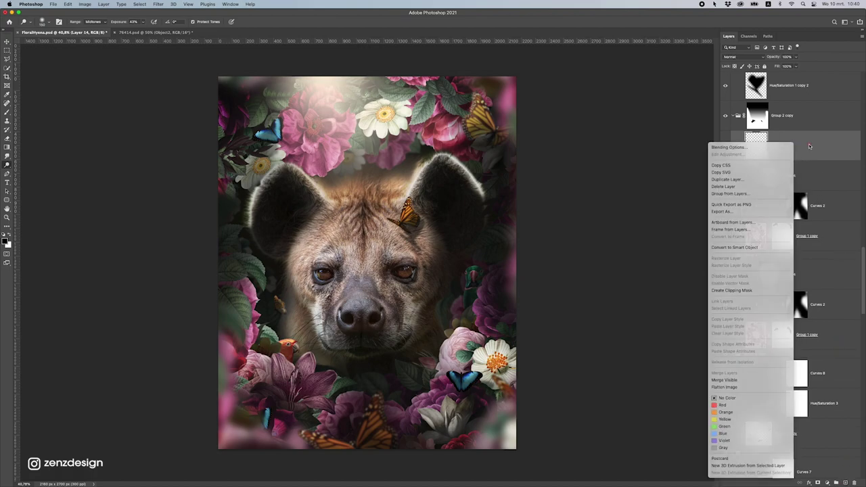
click(776, 138)
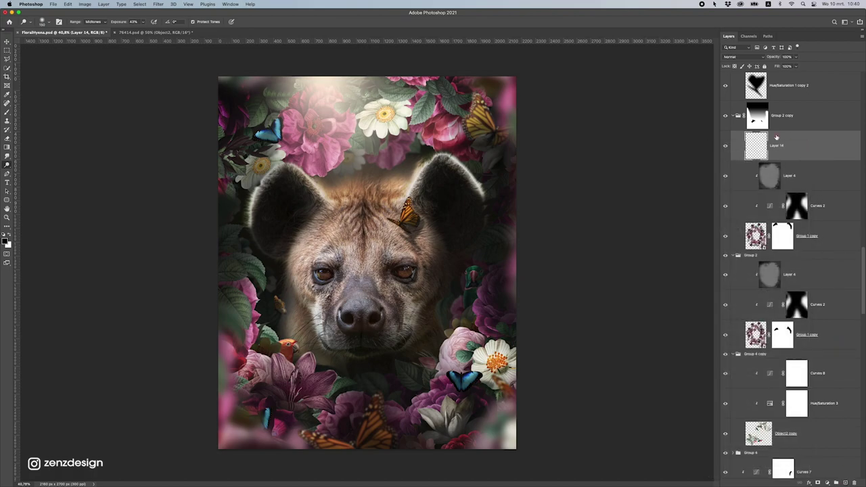
click(730, 238)
click(726, 237)
click(726, 237)
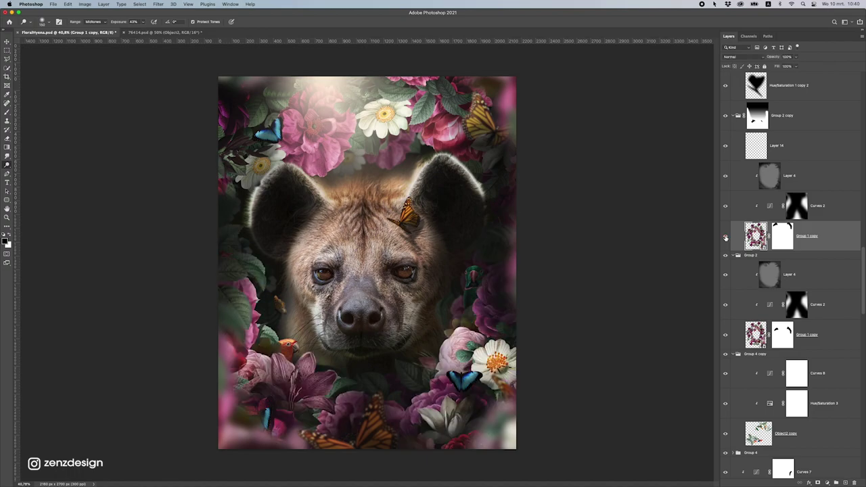
right_click(783, 145)
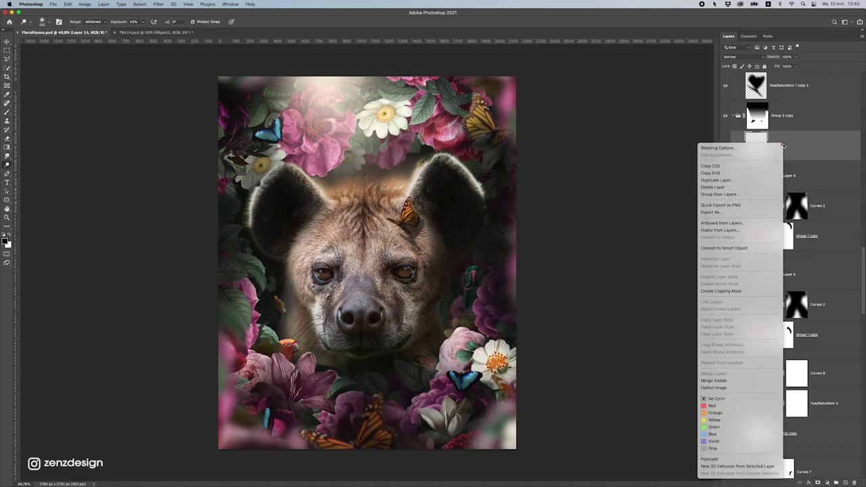
click(721, 291)
Fill the new clipped layer with 50% Gray and set its blend mode to Overlay.
click(68, 4)
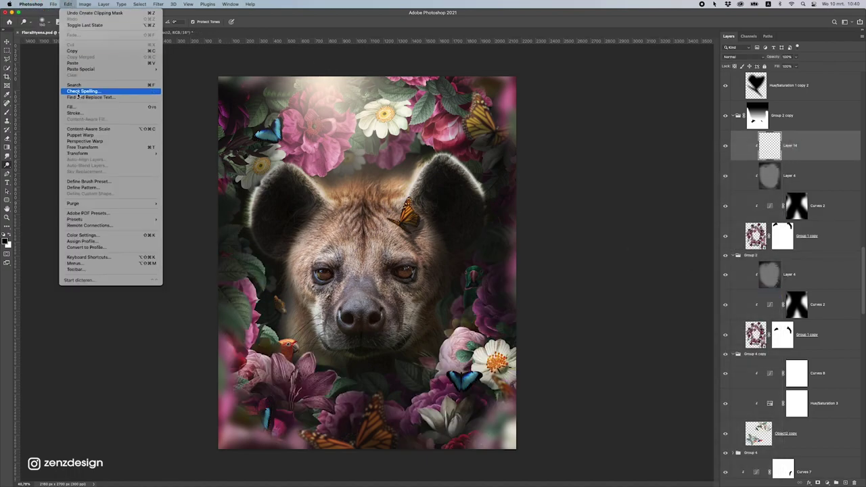
click(73, 107)
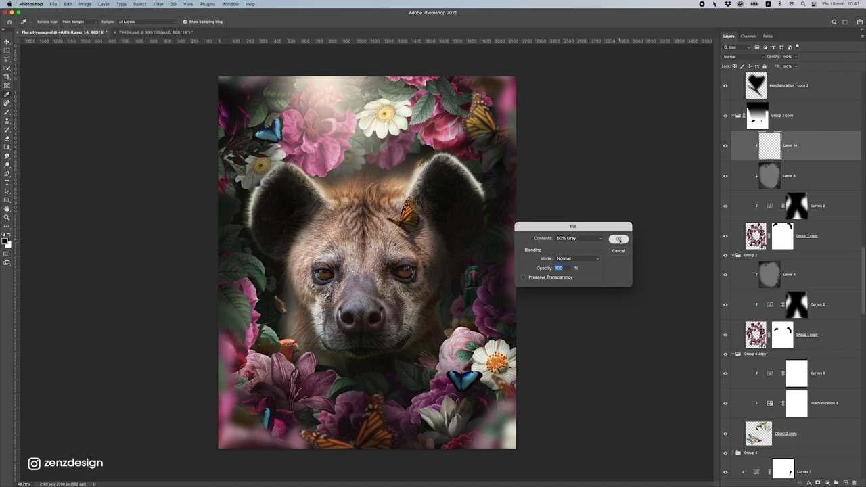
click(619, 239)
click(731, 57)
key(o)
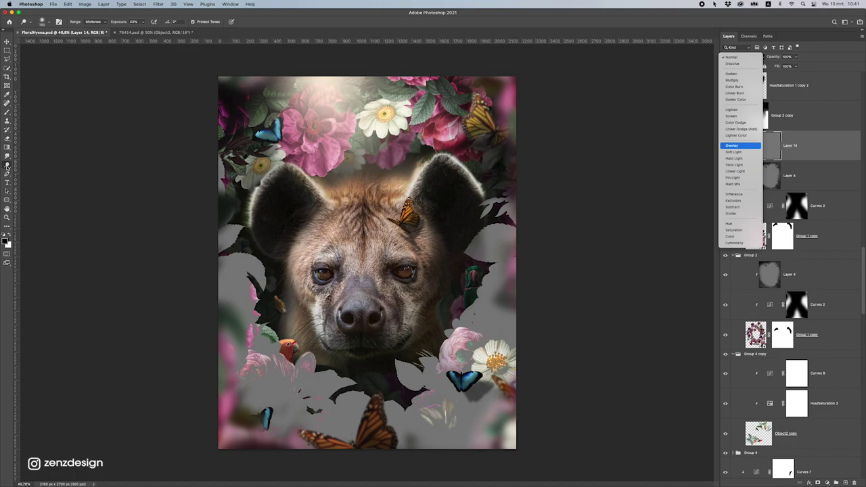
key(Return)
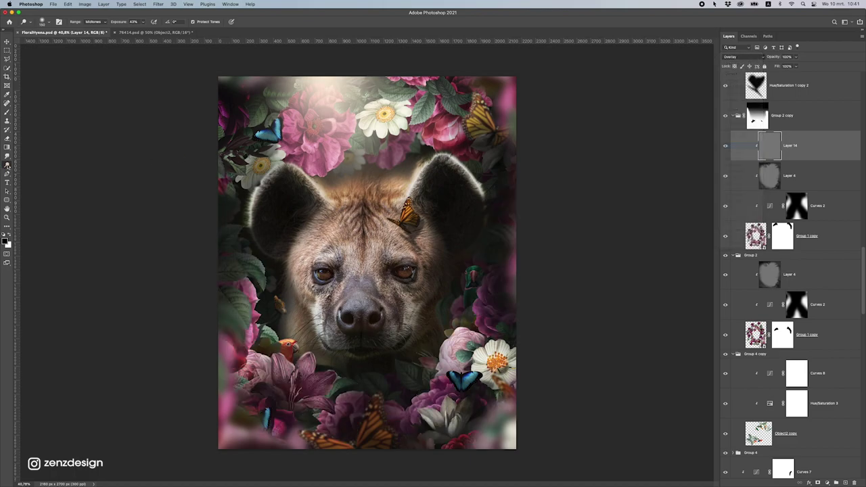
Try a Dodge stroke over the pink lily below the hyena's cheek and undo it.
right_click(9, 169)
click(8, 169)
right_click(8, 167)
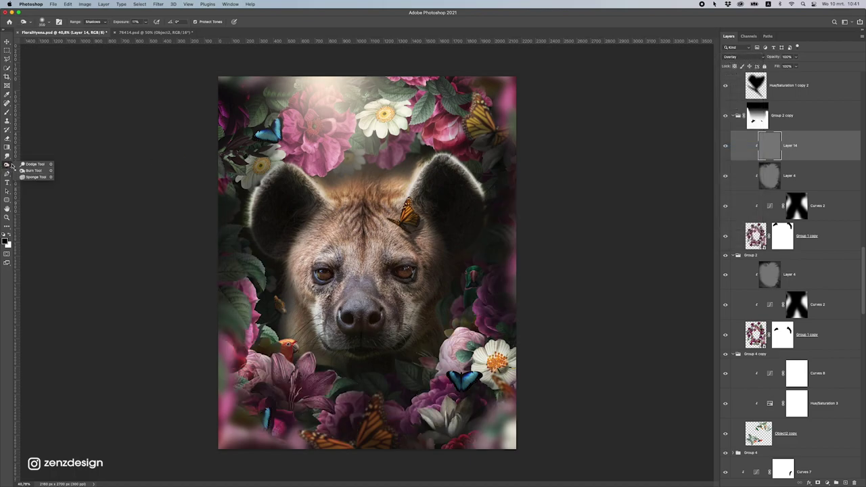
click(26, 164)
mouse_move(299, 363)
mouse_down()
mouse_move(341, 383)
mouse_move(292, 382)
mouse_up()
key(super+z)
key(super+z)
Dodge highlights on the flowers and leaves beneath and beside the hyena's head with a smaller brush, using Midtones at 43% exposure.
key(bracketleft)
key(bracketleft)
key(bracketleft)
key(bracketleft)
key(bracketleft)
key(bracketleft)
key(super+z)
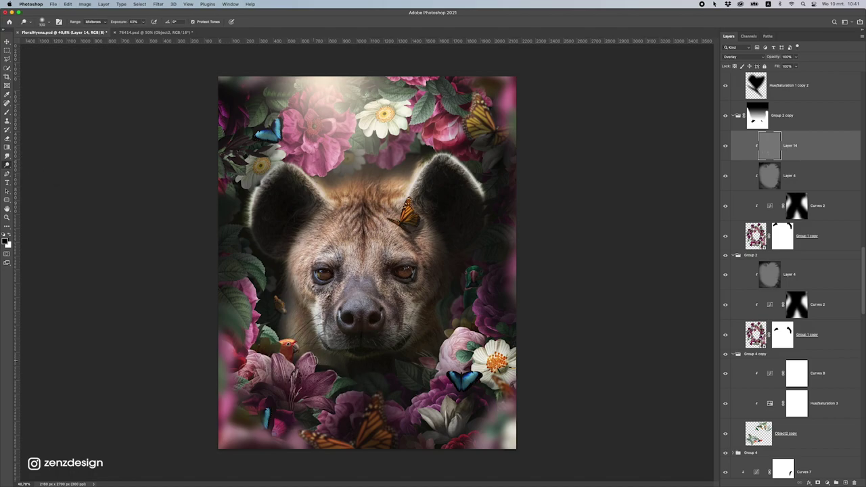
key(bracketleft)
mouse_move(316, 351)
mouse_down()
mouse_move(318, 373)
mouse_move(333, 374)
mouse_move(344, 394)
mouse_move(430, 370)
mouse_move(432, 346)
mouse_up()
mouse_move(458, 315)
mouse_down()
mouse_move(448, 335)
mouse_move(428, 339)
mouse_move(404, 363)
mouse_move(347, 363)
mouse_move(433, 367)
mouse_move(425, 381)
mouse_move(439, 382)
mouse_move(425, 397)
mouse_move(368, 398)
mouse_move(341, 378)
mouse_move(399, 377)
mouse_move(342, 381)
mouse_move(239, 351)
mouse_move(255, 338)
mouse_move(249, 271)
mouse_move(260, 306)
mouse_move(268, 273)
mouse_move(290, 275)
mouse_up()
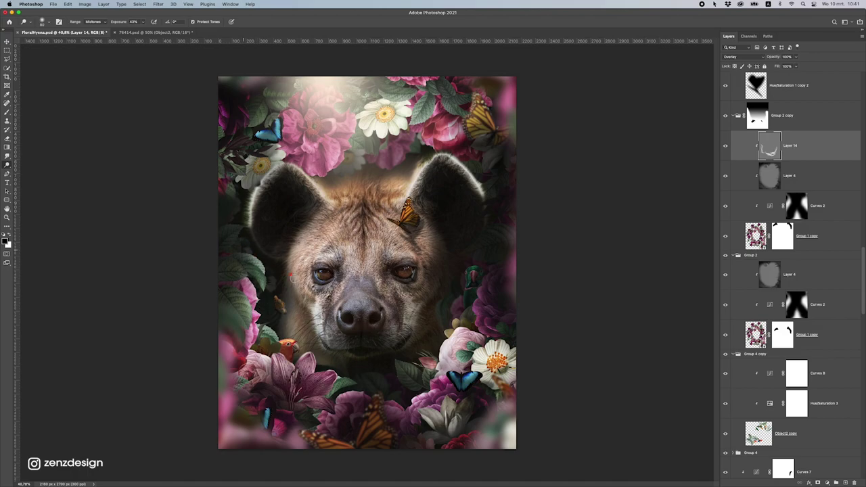
scroll(359, 295, down, 10)
scroll(338, 283, up, 3)
key(super+z)
drag(294, 279, 320, 270)
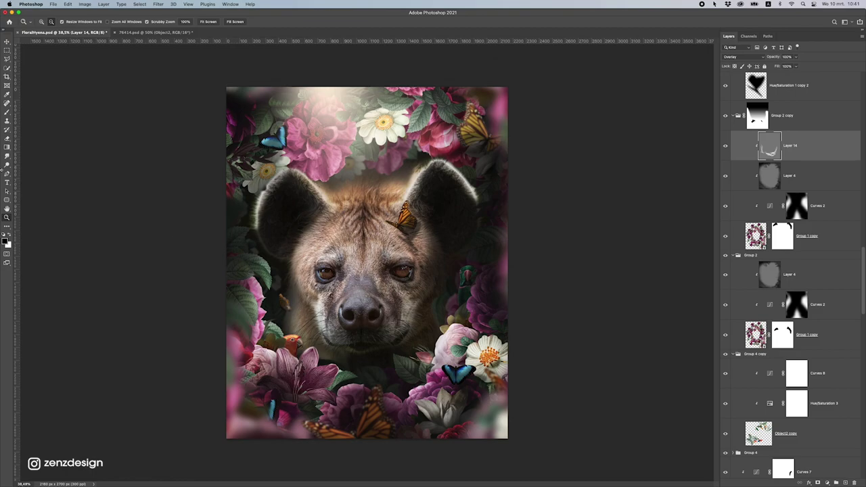
Erase the dodging from the flowers and leaves along the portrait's left edge with the Eraser at 70% opacity.
click(7, 138)
drag(223, 399, 200, 260)
scroll(260, 319, down, 4)
scroll(262, 326, up, 6)
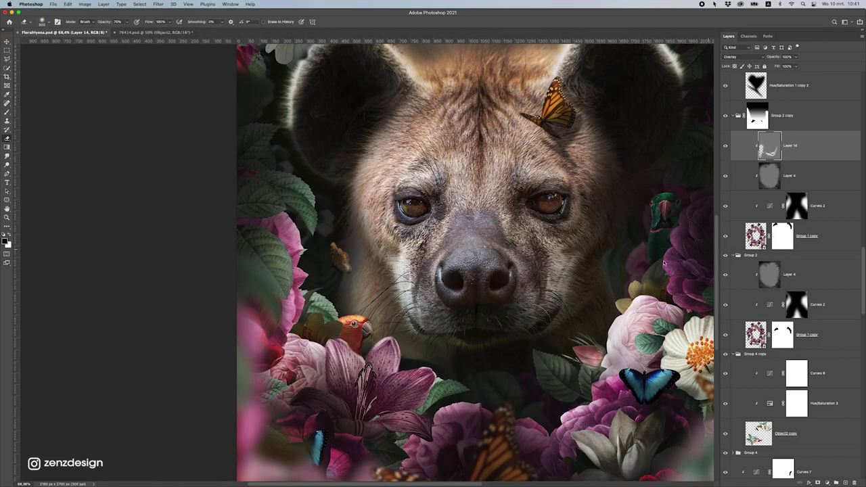
Hide and show the flower dodging layer to compare the image with and without its highlights.
scroll(708, 251, down, 3)
click(725, 145)
click(726, 146)
scroll(367, 264, up, 2)
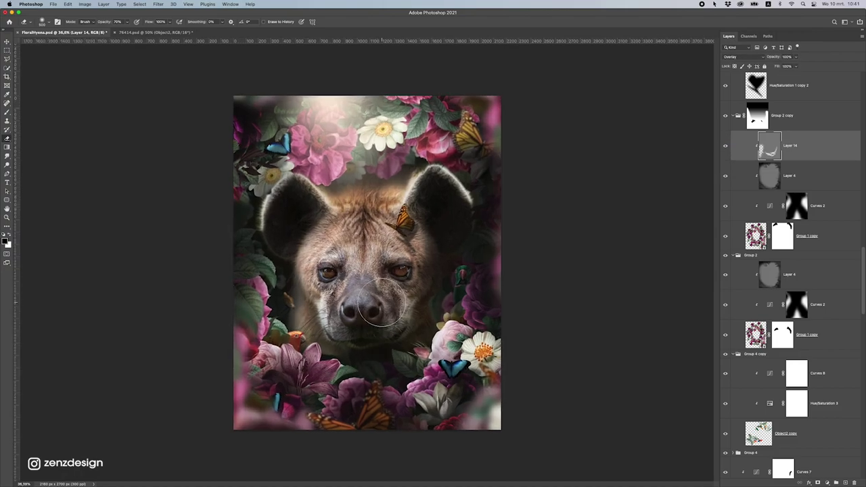
scroll(392, 315, up, 2)
Select the gray Overlay layer, Layer 4, inside Group 2 using the Move tool on the image.
click(7, 42)
super+click(408, 149)
scroll(413, 154, down, 5)
scroll(422, 221, up, 5)
scroll(417, 226, down, 2)
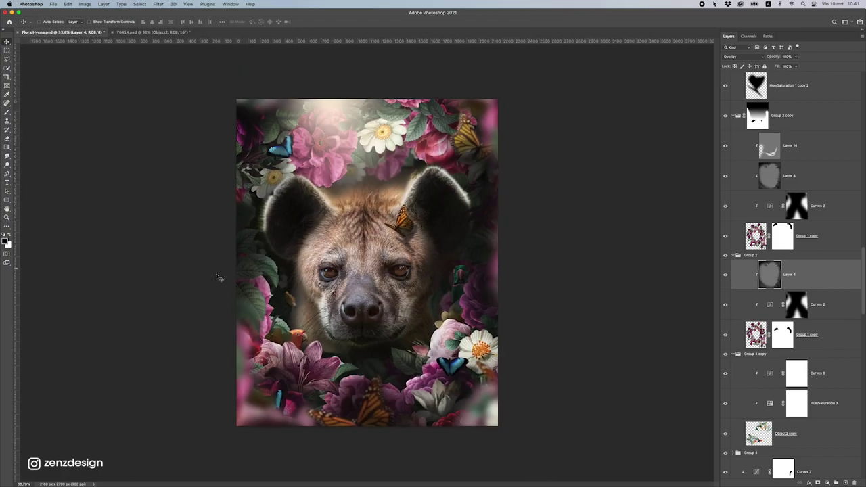